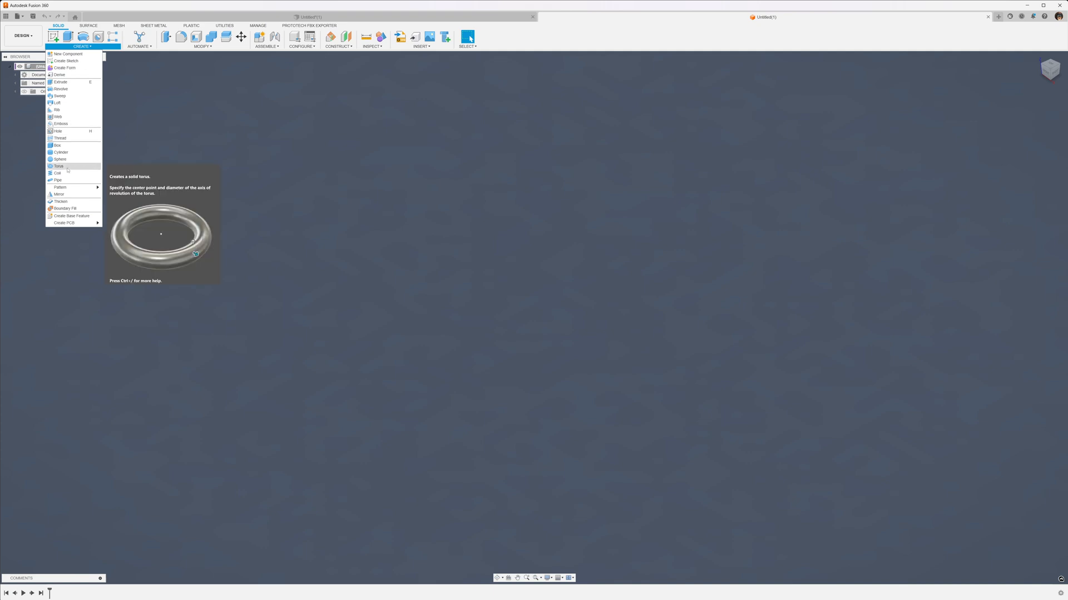
- Start a coil on the horizontal origin plane with a base circle about 88.7 mm in diameter, centred on the origin
left_click(59, 173)
left_click(560, 322)
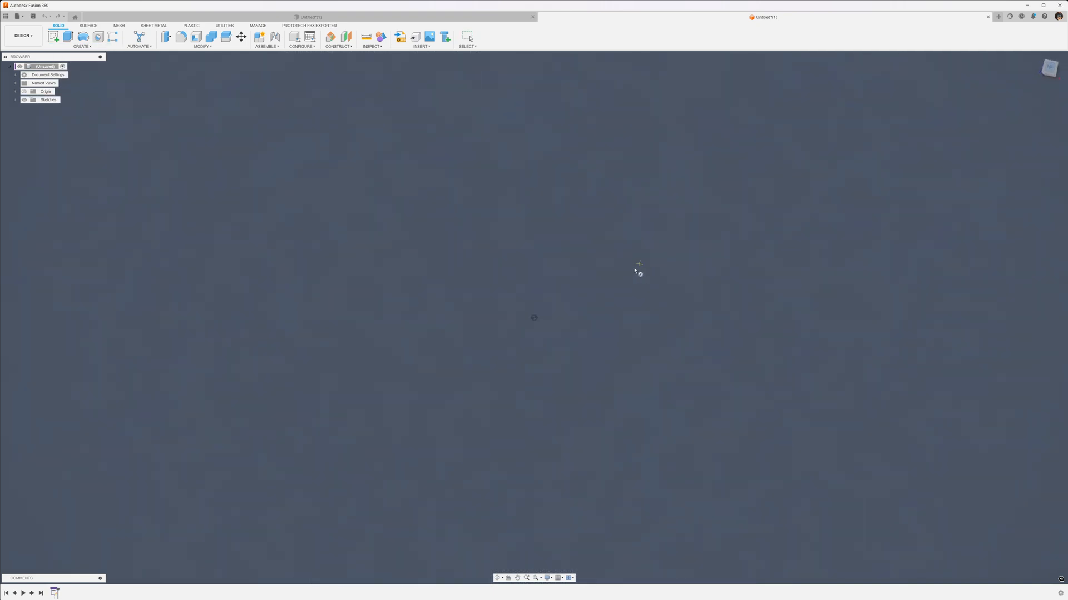
left_click(534, 317)
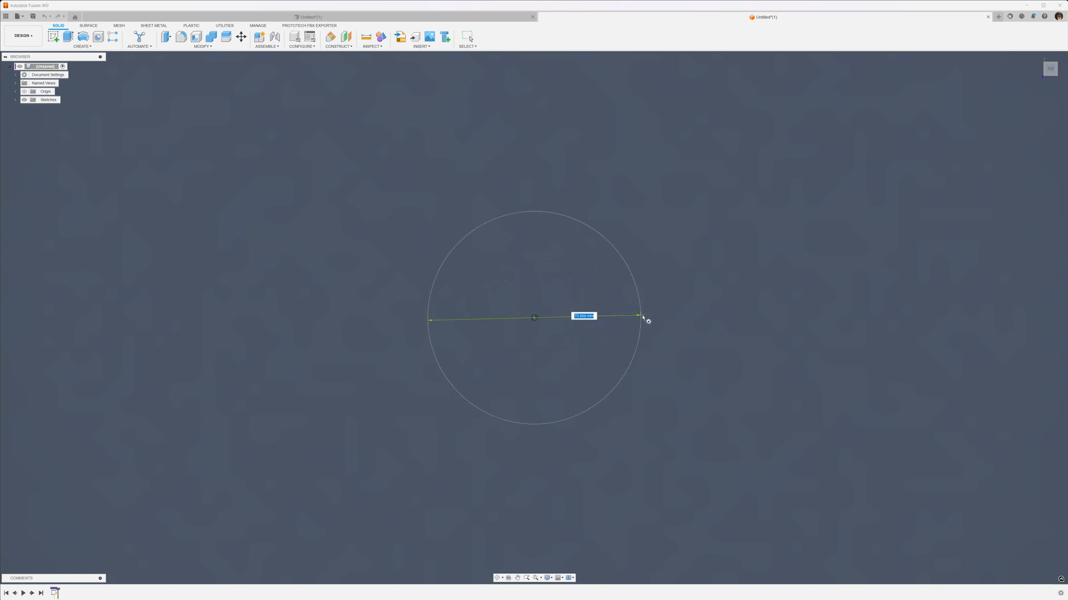
left_click(667, 329)
scroll(903, 221, "down", 3)
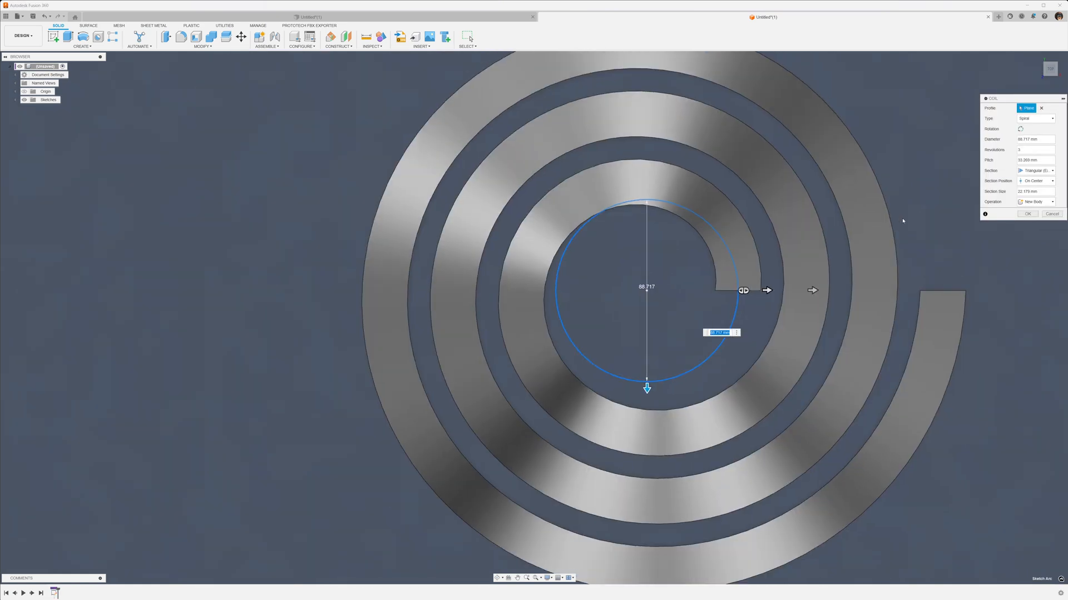
- Preview the coil as Revolution and Height and return its type to Spiral
left_click(1030, 119)
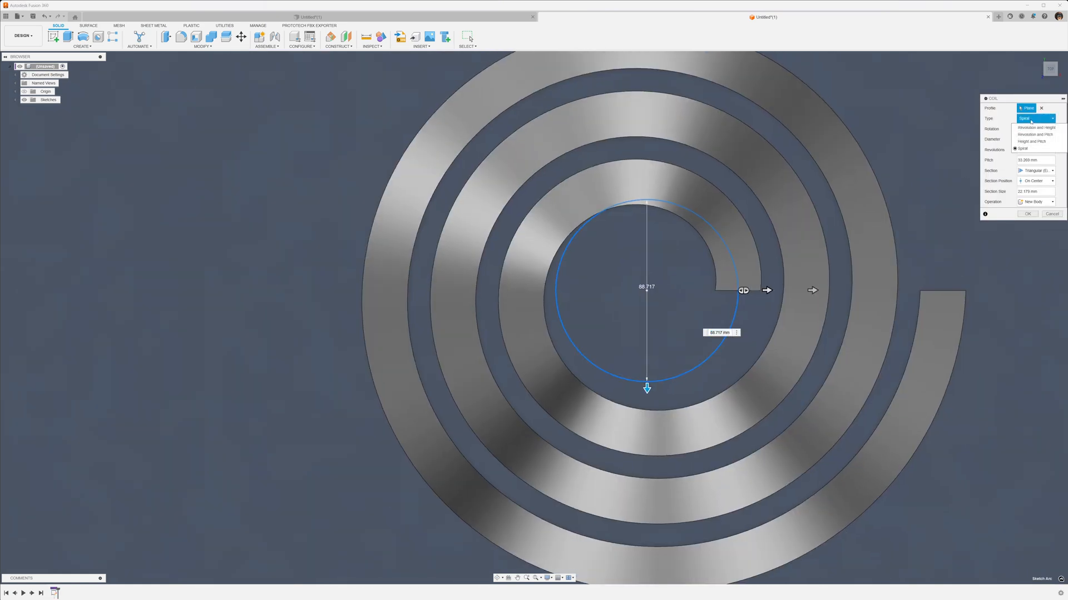
left_click(1034, 128)
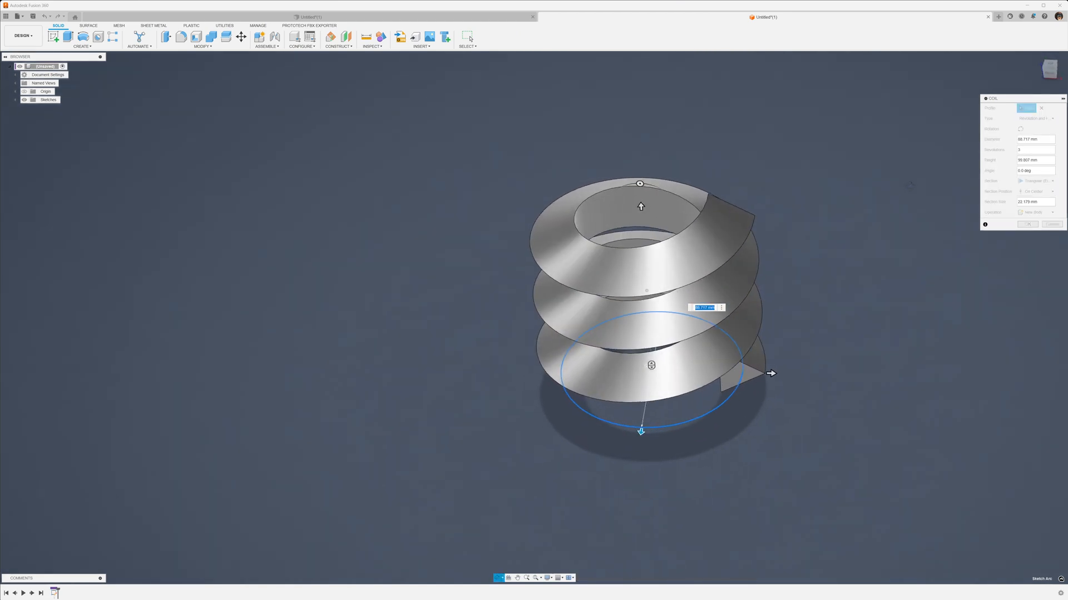
left_click(1036, 119)
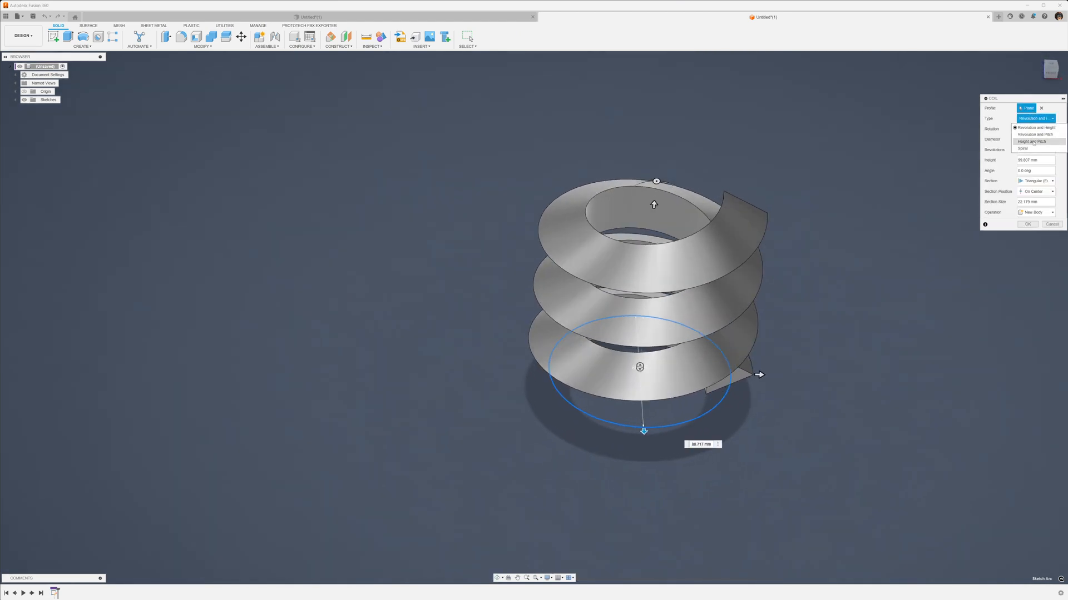
left_click(1029, 148)
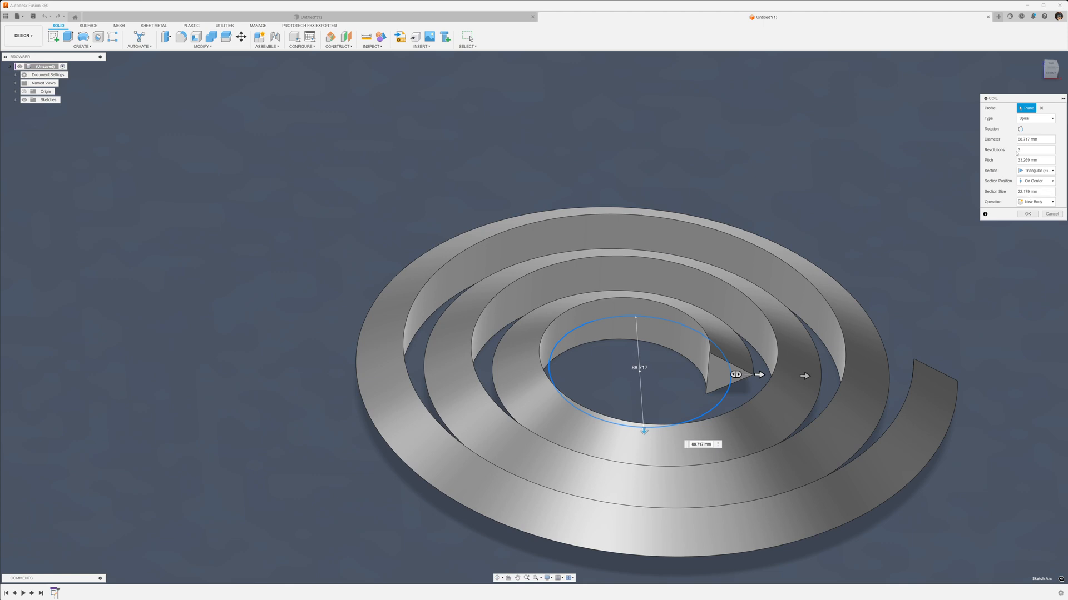
- Set the spiral coil's section size to 3 mm, adjust its diameter to about 51.5 mm, and create it as a new body
left_click_drag(1044, 195, 1007, 194)
type("3")
middle_click_drag(795, 250, 800, 306, "shift")
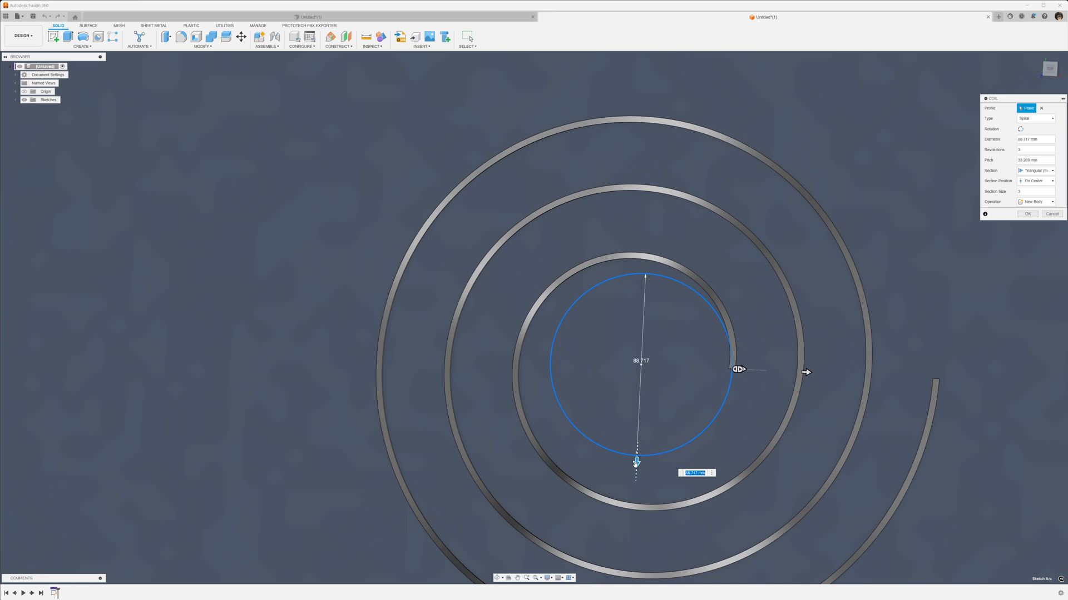
left_click_drag(636, 462, 639, 407)
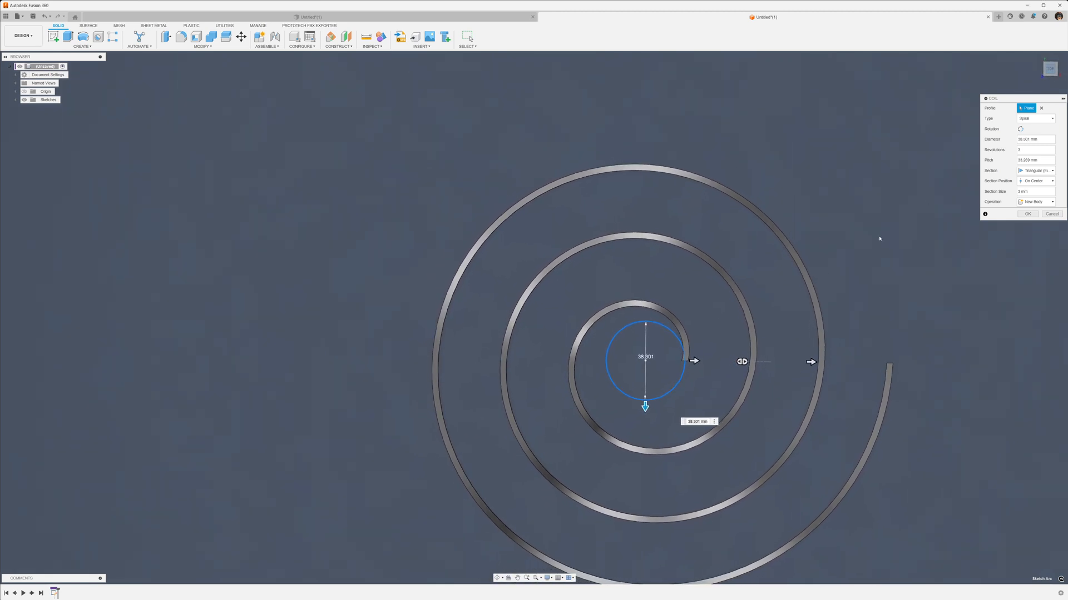
middle_click_drag(656, 387, 570, 336)
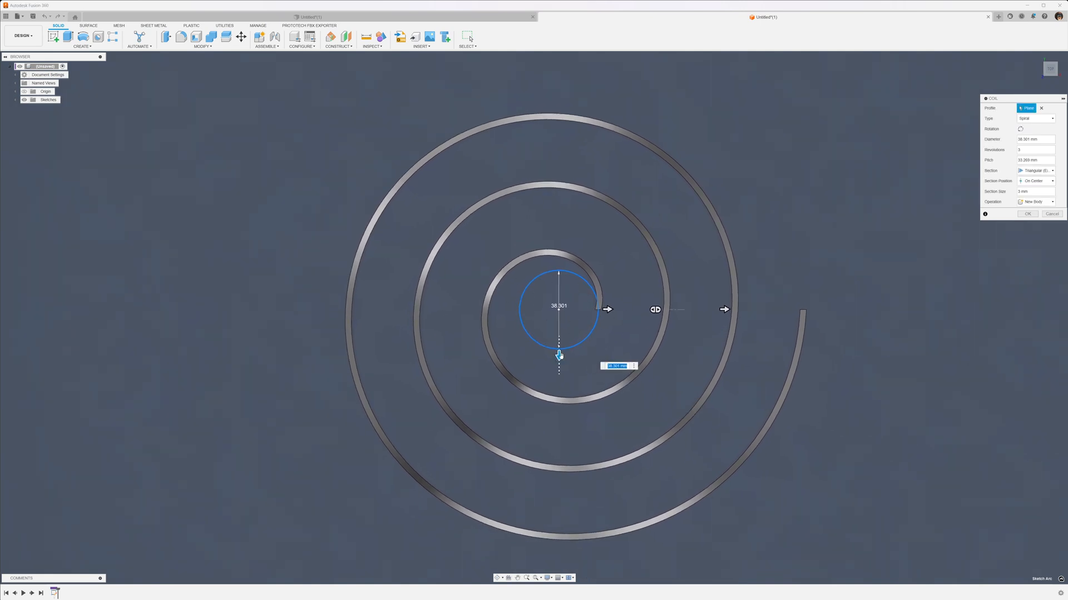
left_click_drag(559, 356, 558, 369)
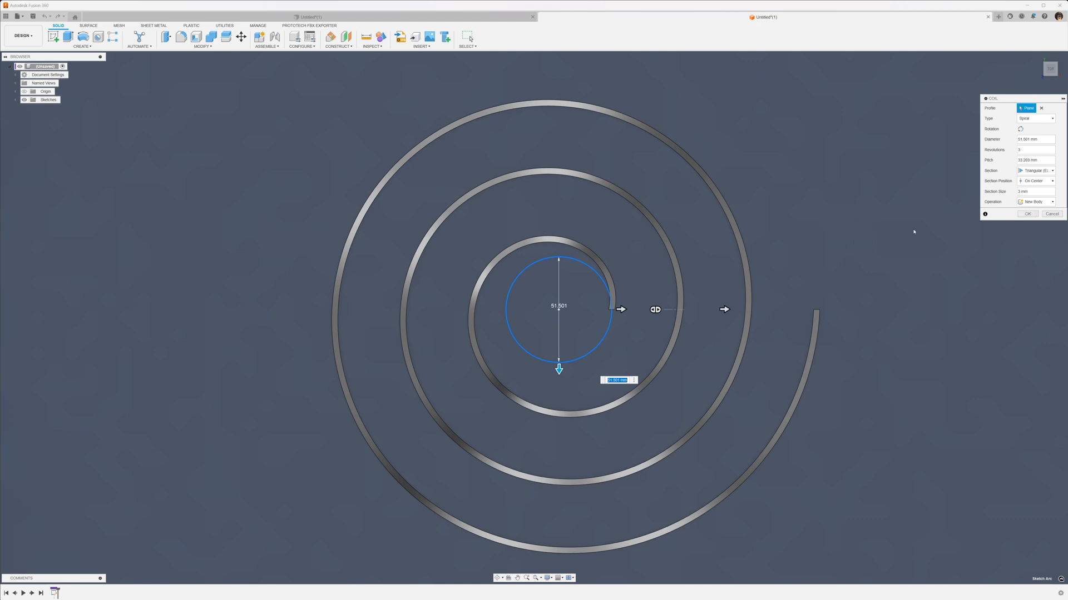
left_click(1027, 214)
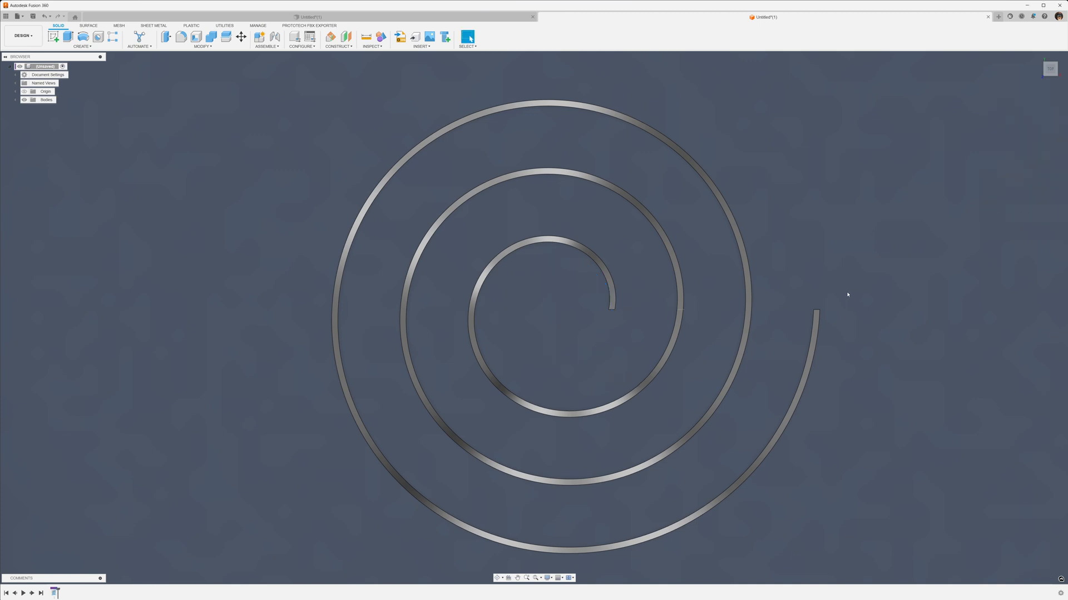
- Start a sketch on the horizontal origin plane at the coil's centre
middle_click_drag(794, 294, 815, 267)
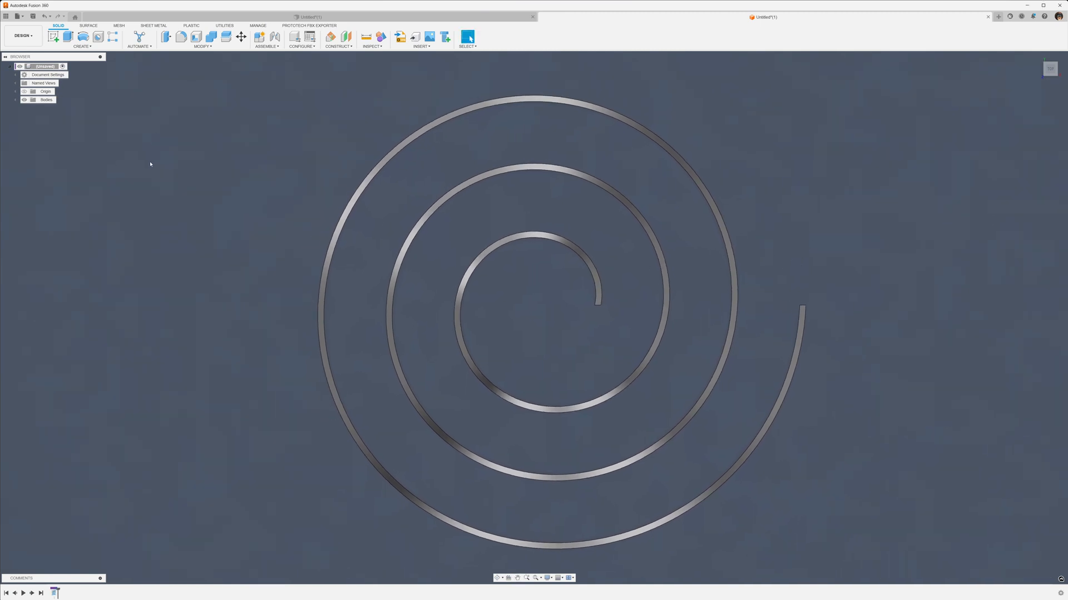
key("s")
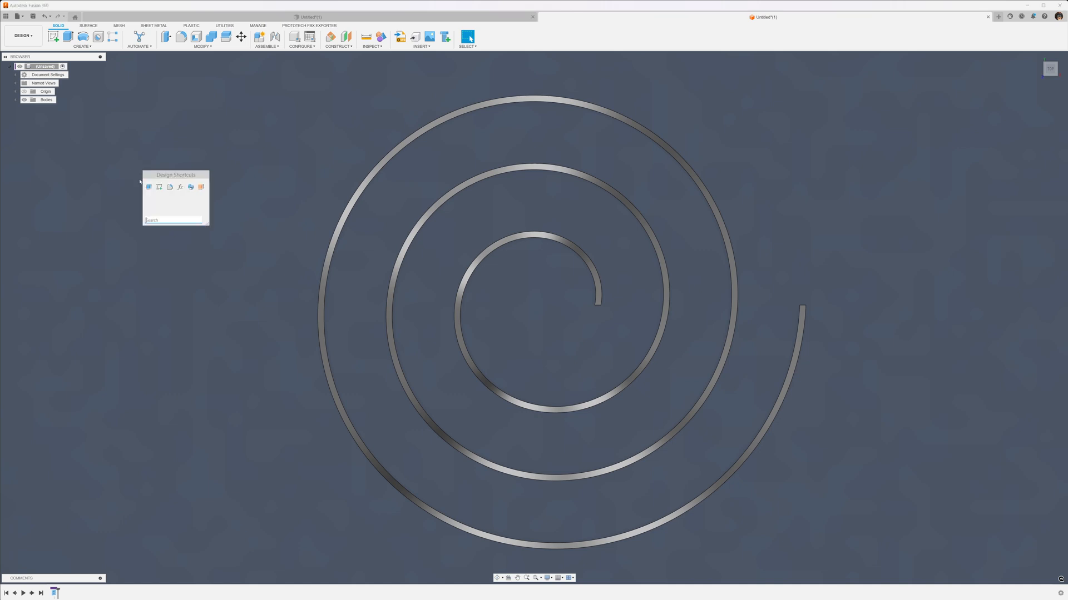
left_click(159, 187)
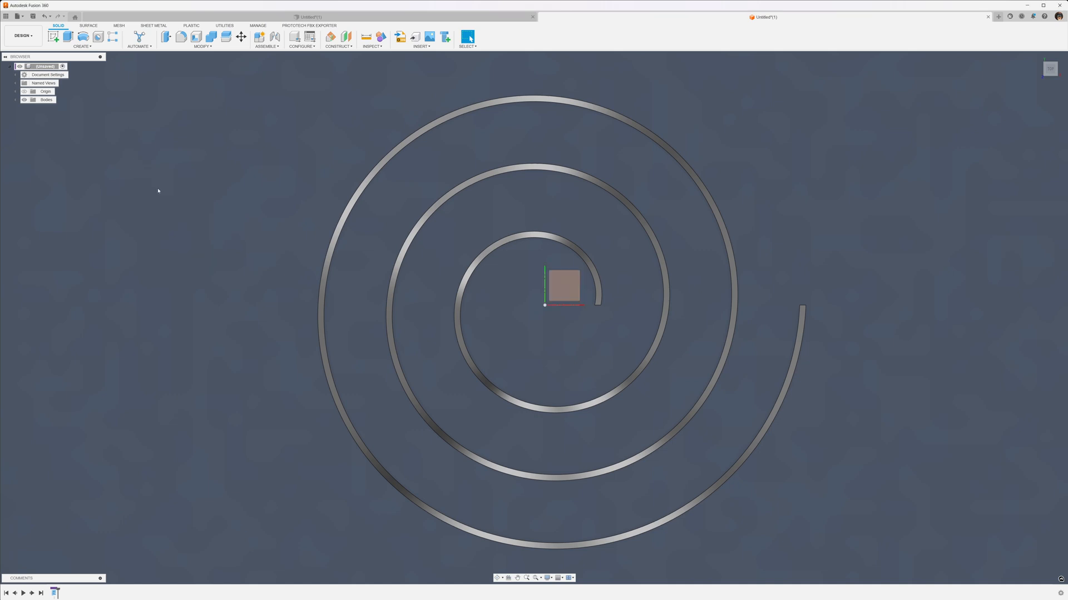
left_click(565, 286)
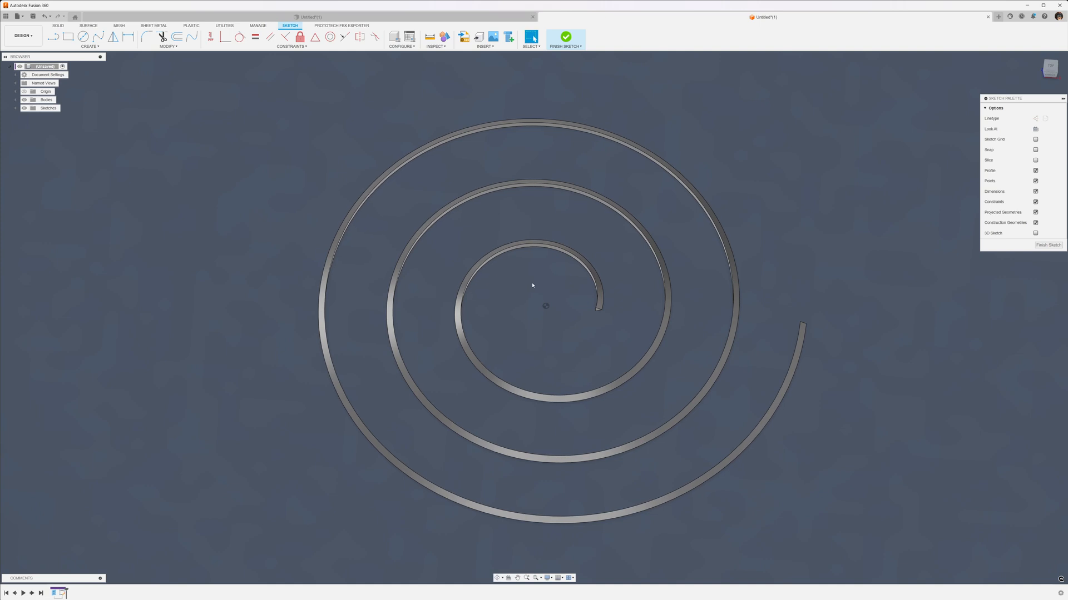
- Project the coil's outer spiral edge into the sketch with the projection link kept on
key("s")
left_click(541, 313)
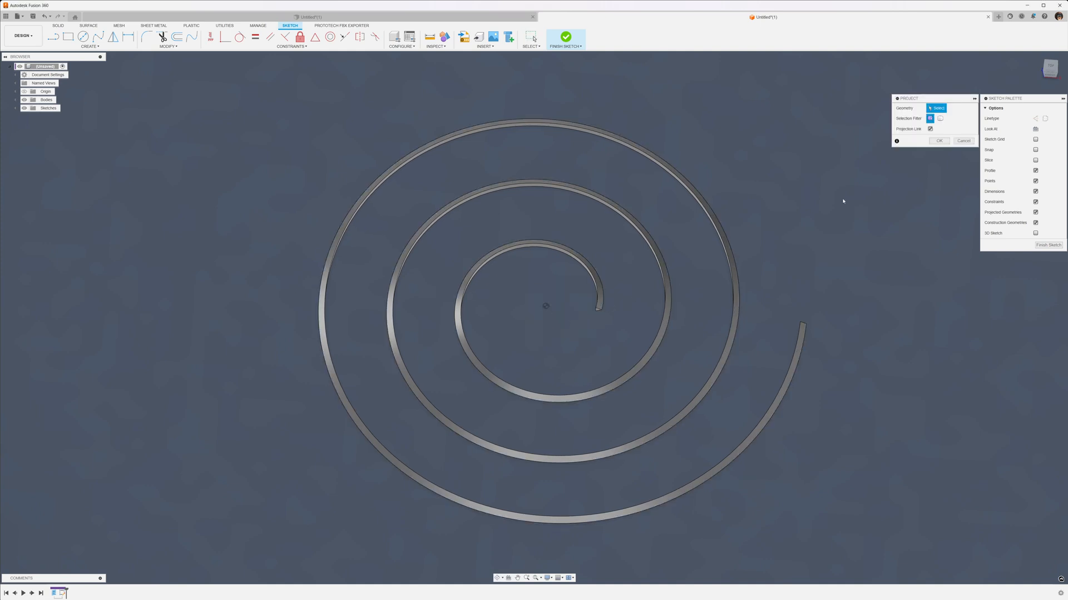
left_click(601, 306)
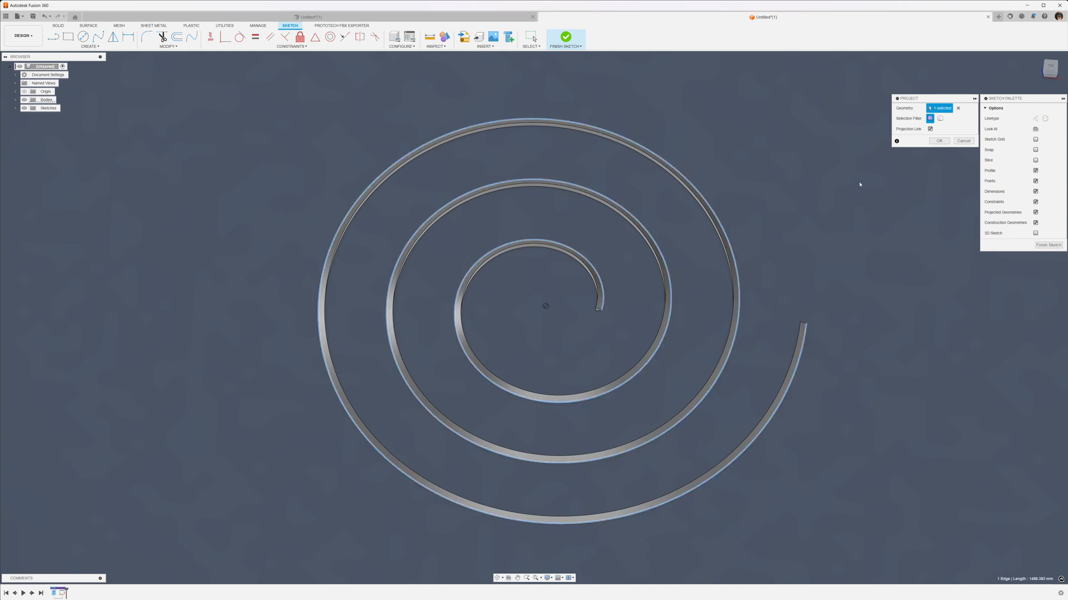
left_click(939, 141)
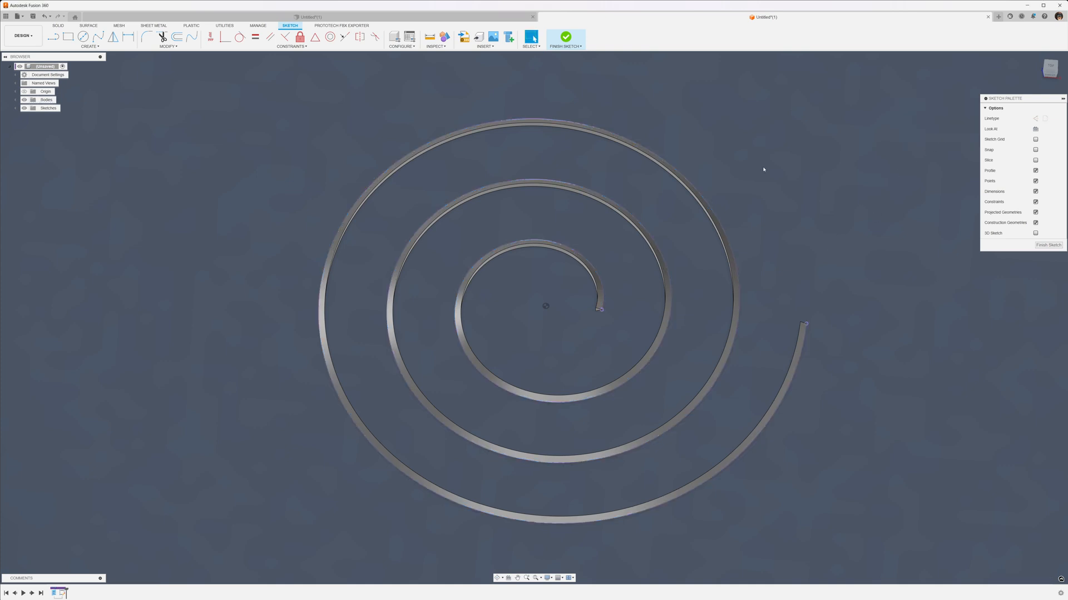
- Hide the coil body and draw a straight line joining the inner and outer endpoints of the projected spiral
left_click(15, 100)
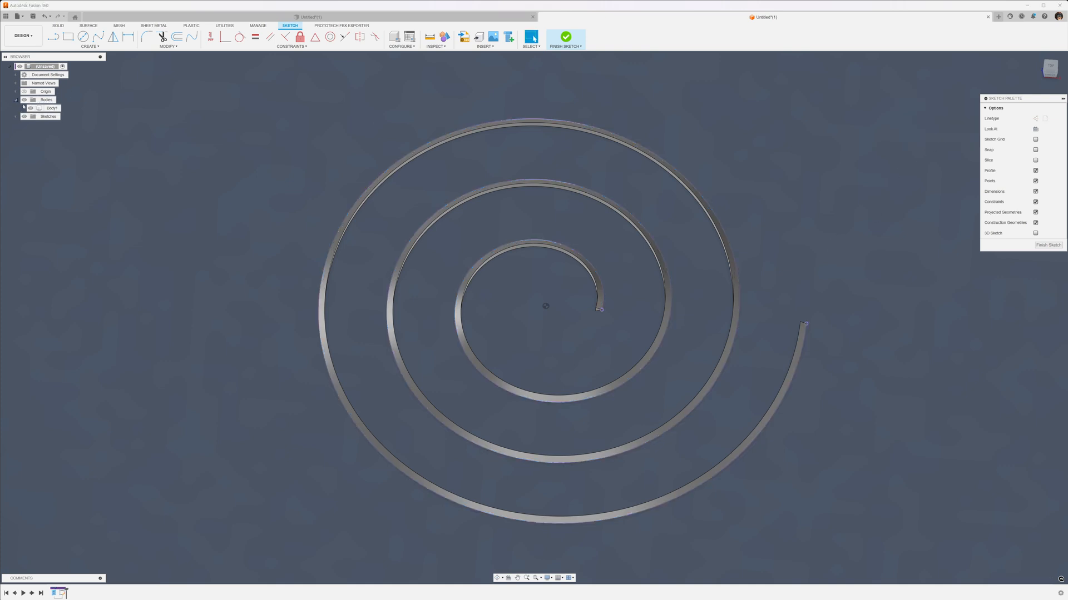
left_click(31, 108)
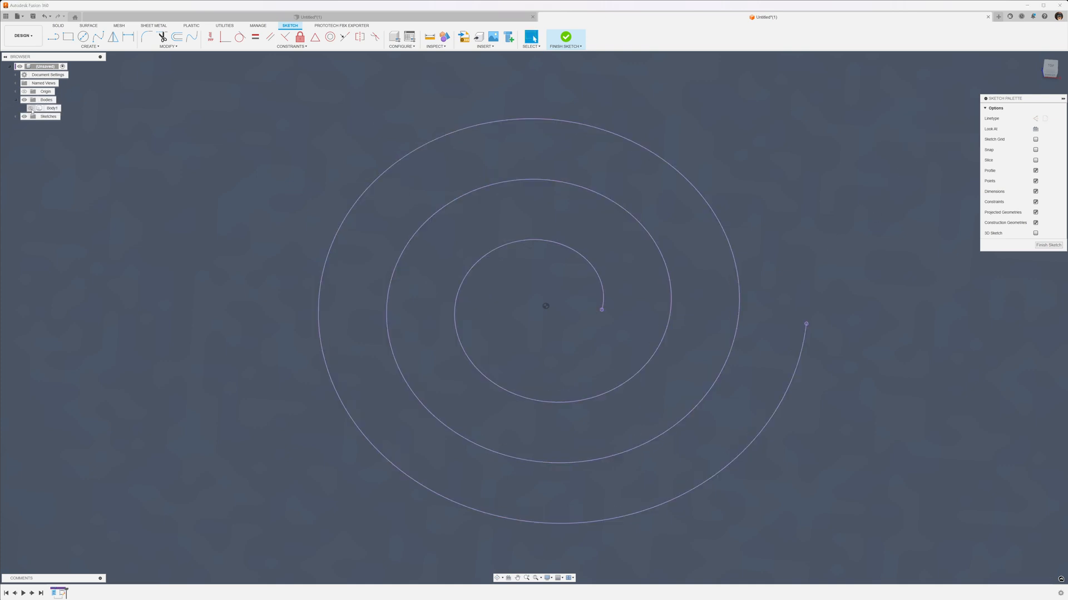
left_click(1050, 68)
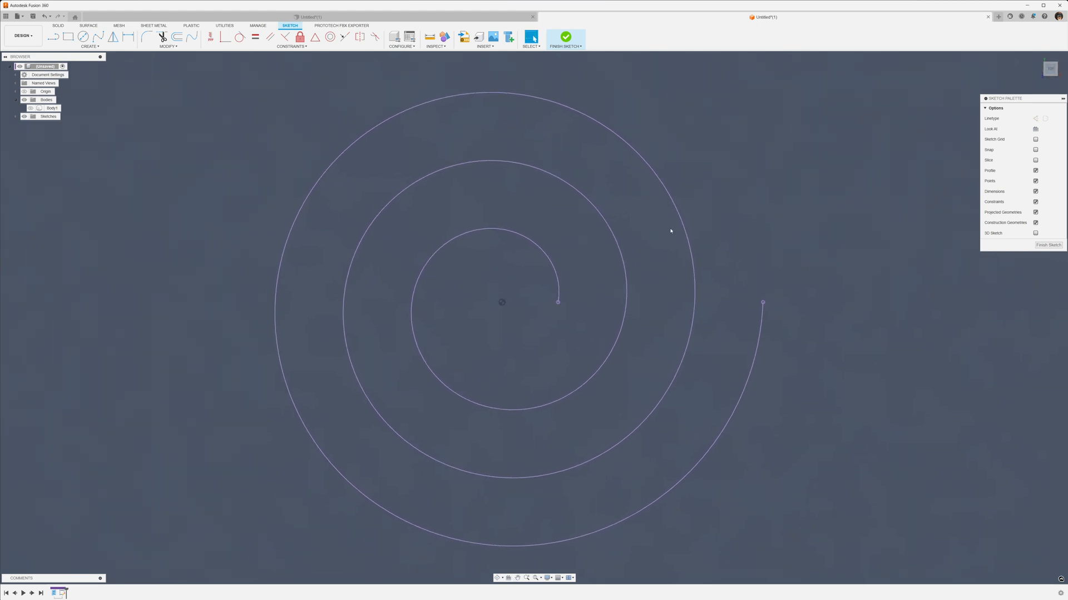
key("l")
left_click(558, 303)
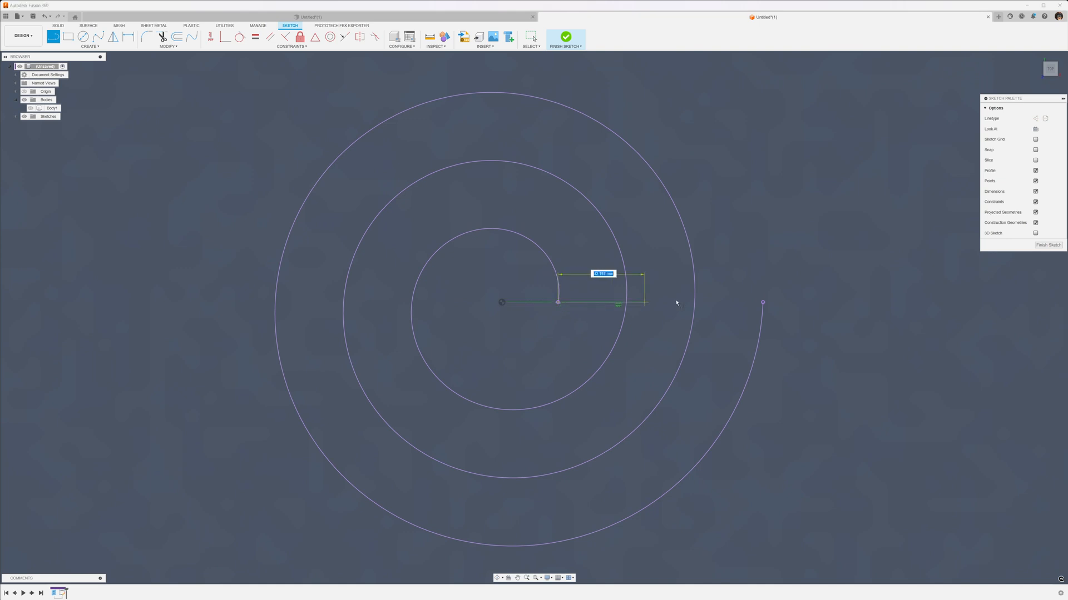
left_click(763, 303)
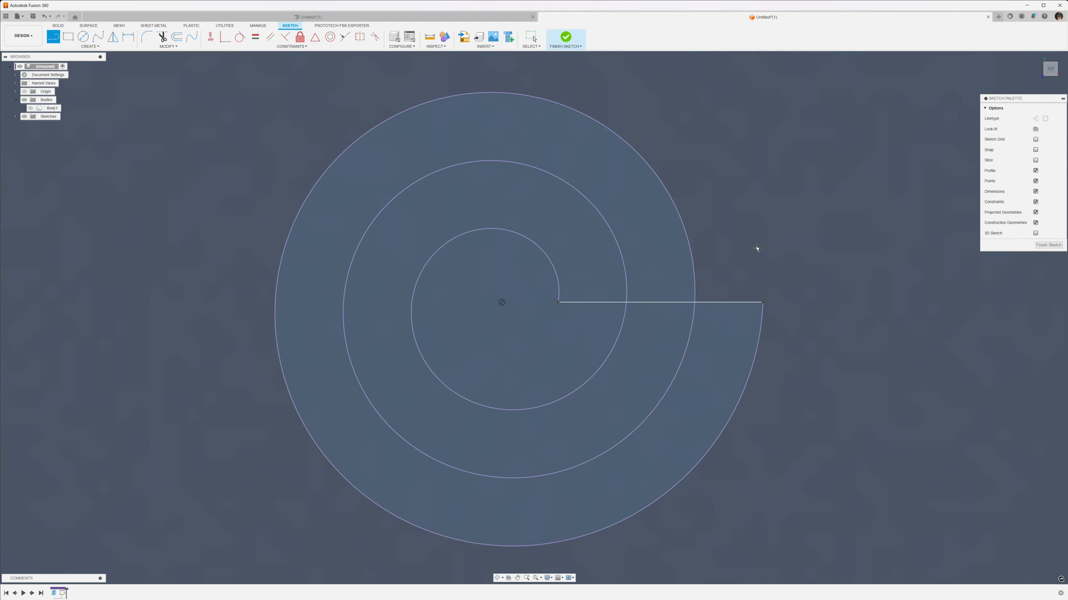
- Circular-pattern the horizontal line around the origin with full distribution and a quantity of 8, and finish the sketch
left_click(88, 46)
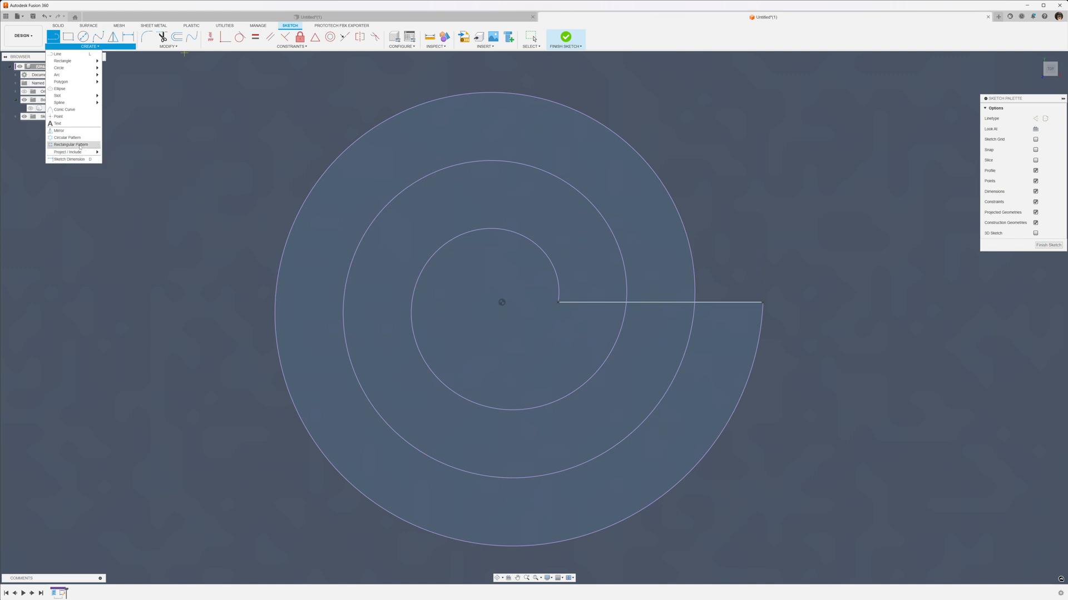
left_click(67, 137)
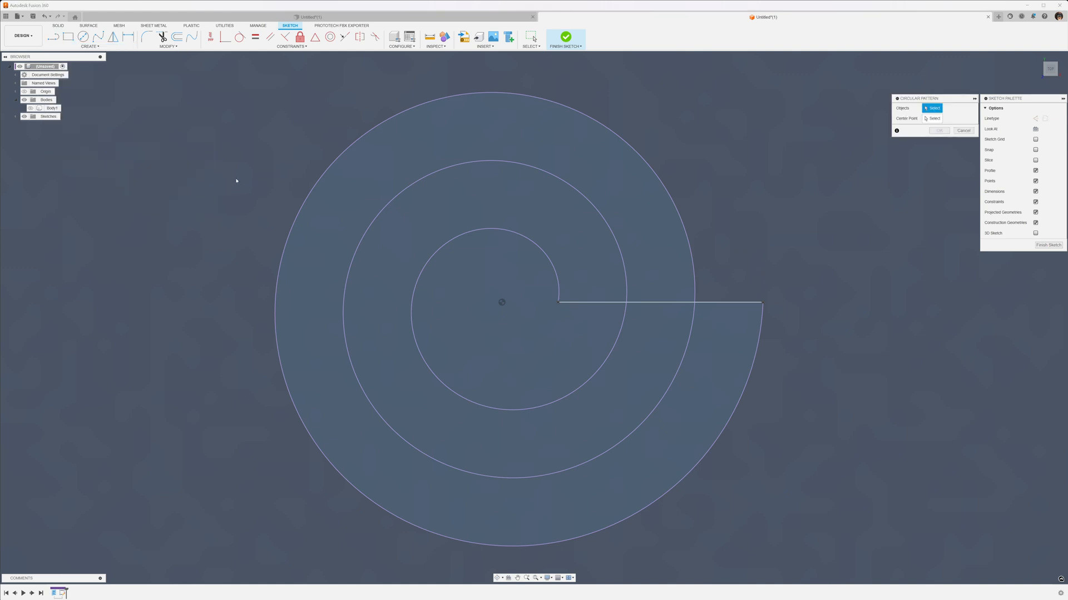
left_click(692, 303)
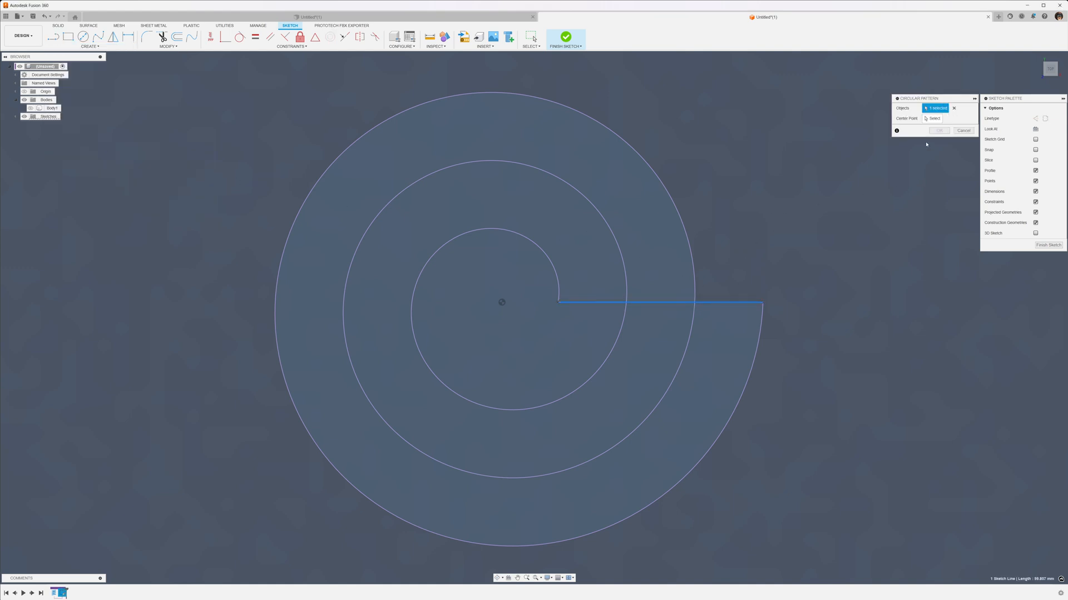
left_click(932, 119)
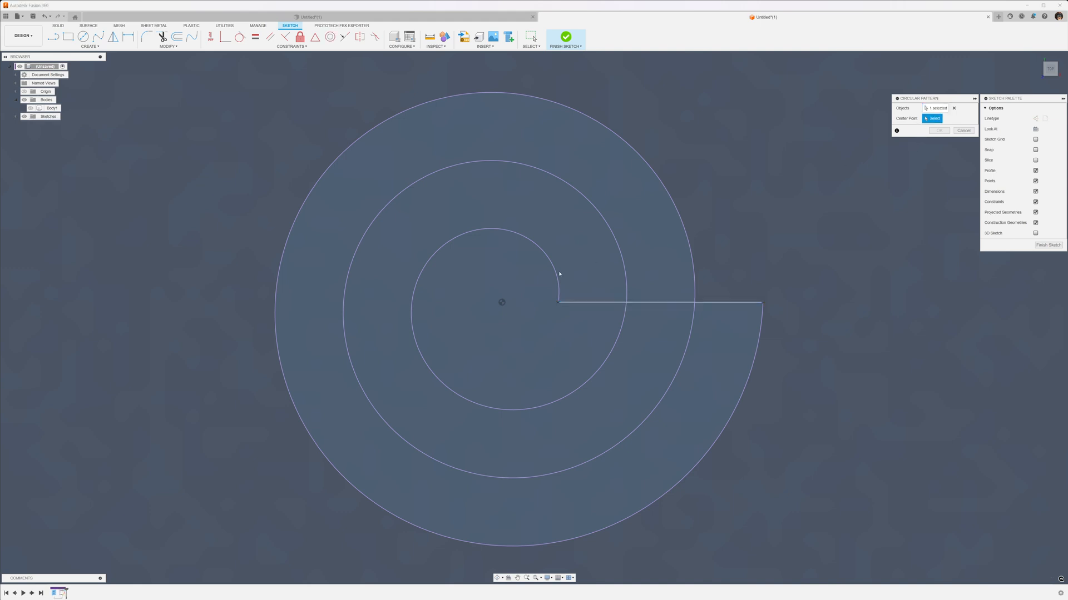
left_click(501, 302)
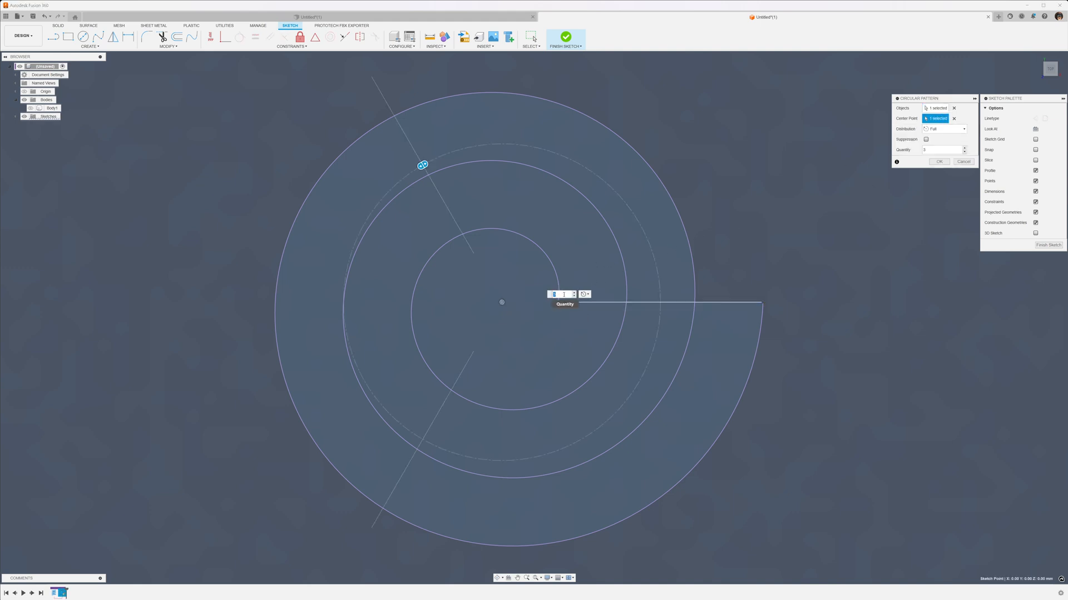
type("8")
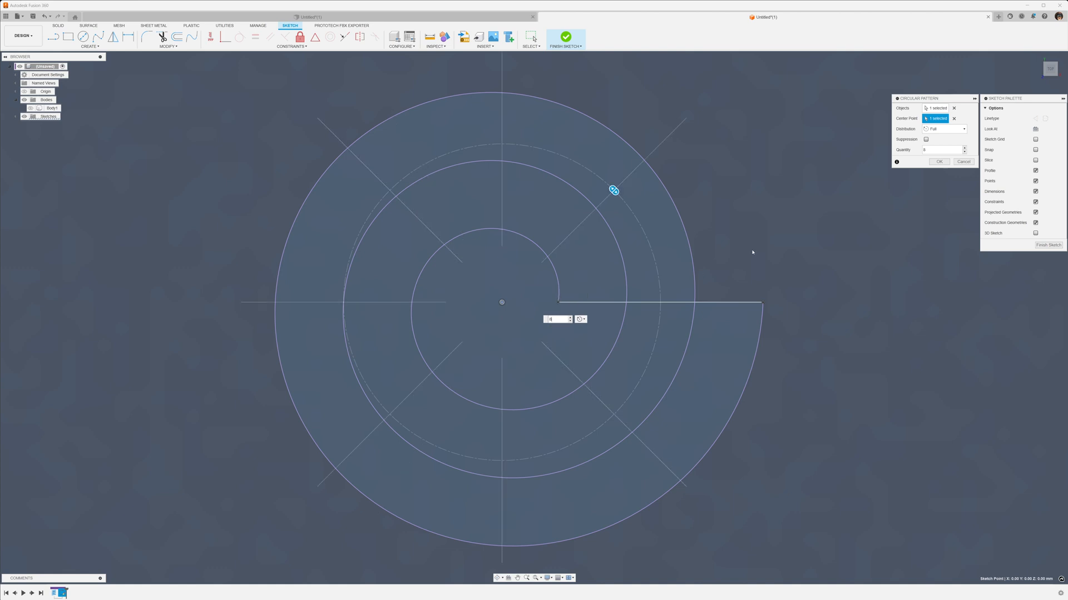
left_click(939, 162)
middle_click_drag(775, 250, 798, 239)
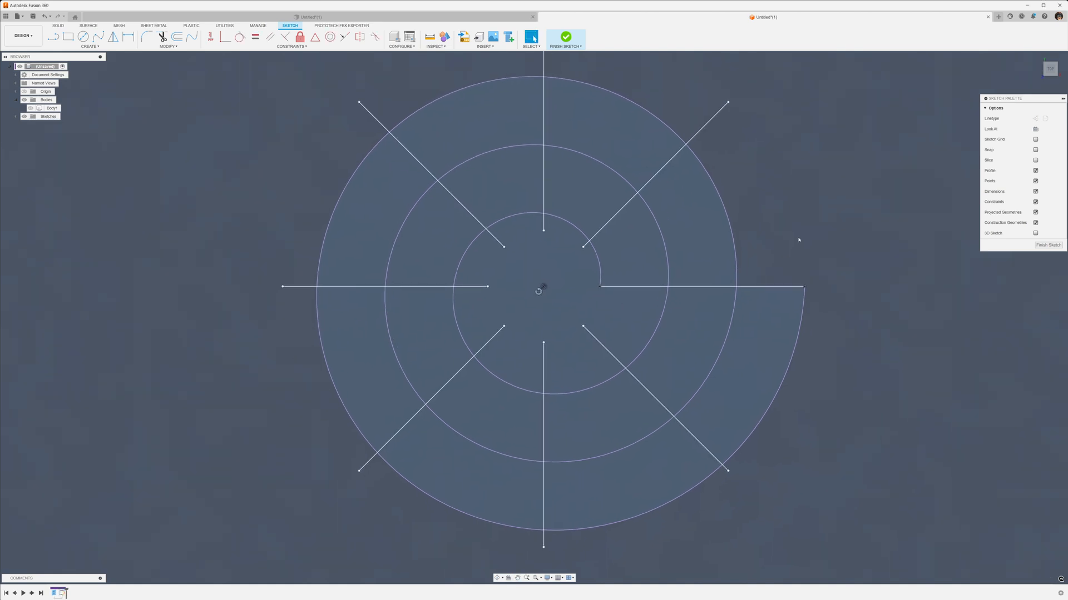
left_click(1048, 245)
- Create a form and start a four-sided Face with Object Snap enabled
scroll(862, 234, "down", 3)
middle_click_drag(862, 234, 694, 247)
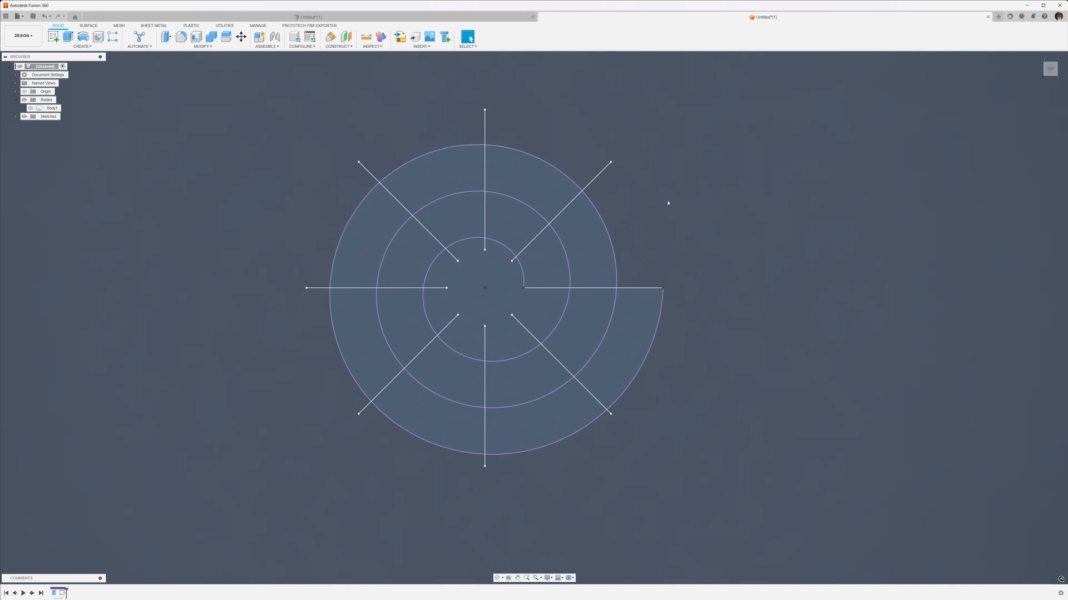
middle_click_drag(244, 160, 284, 179)
left_click(93, 26)
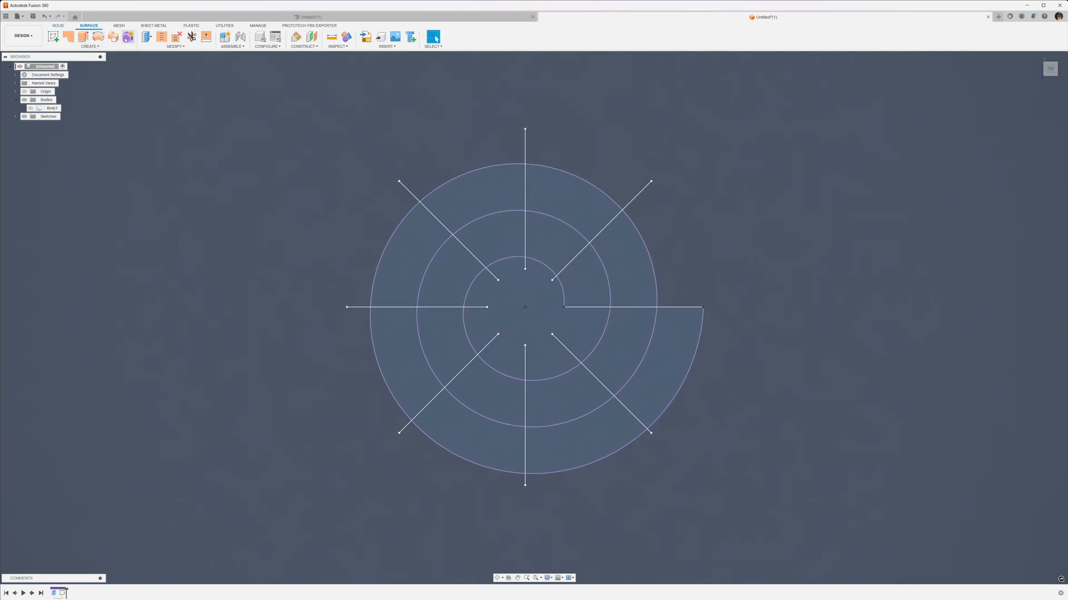
left_click(128, 37)
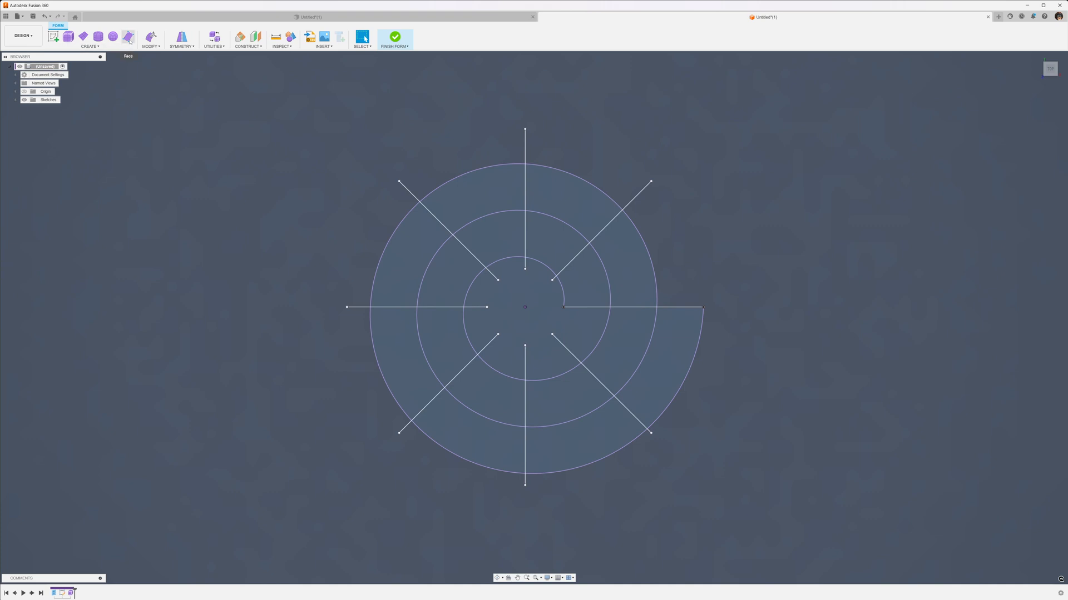
left_click(129, 39)
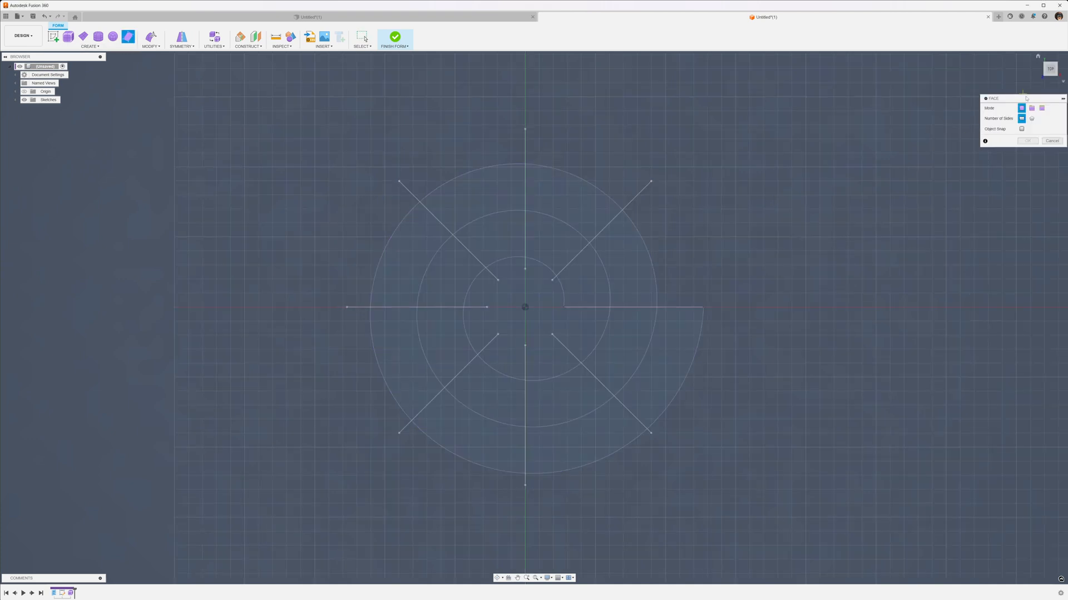
left_click_drag(1024, 99, 868, 118)
left_click(866, 149)
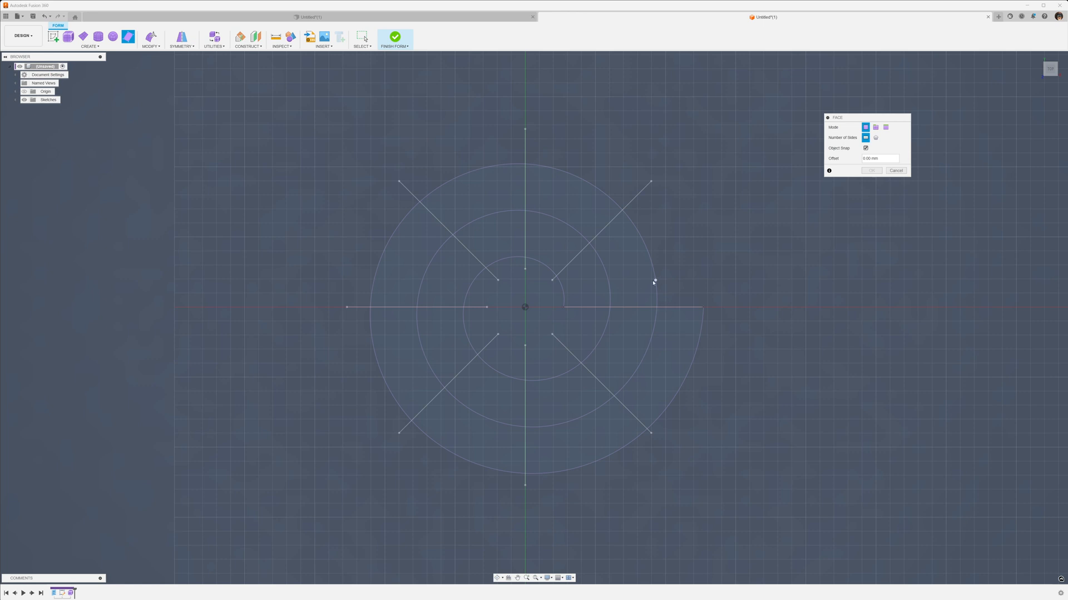
- Draw the first face between the outer two spiral turns, from the right horizontal guide to the lower-right diagonal guide
scroll(655, 314, "up", 3)
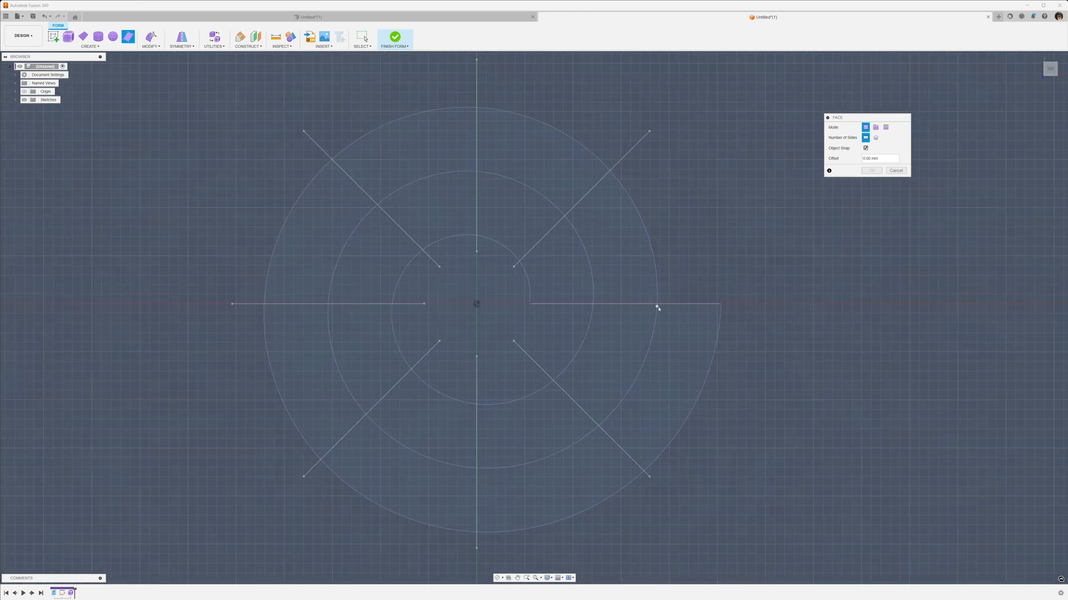
middle_click_drag(659, 309, 664, 282)
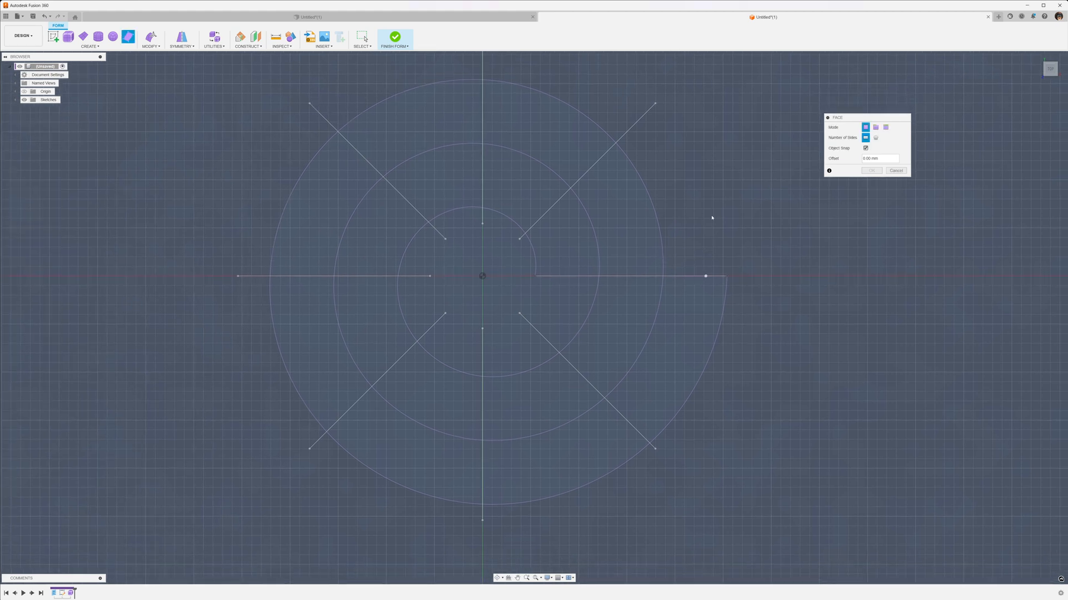
scroll(673, 301, "up", 2)
scroll(678, 300, "down", 3)
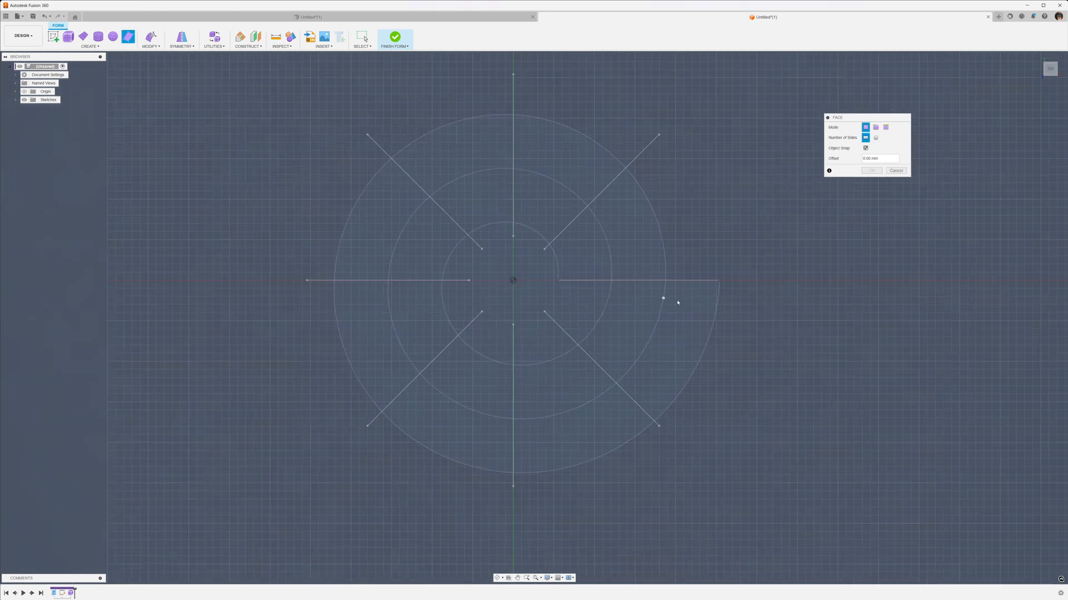
scroll(684, 293, "up", 2)
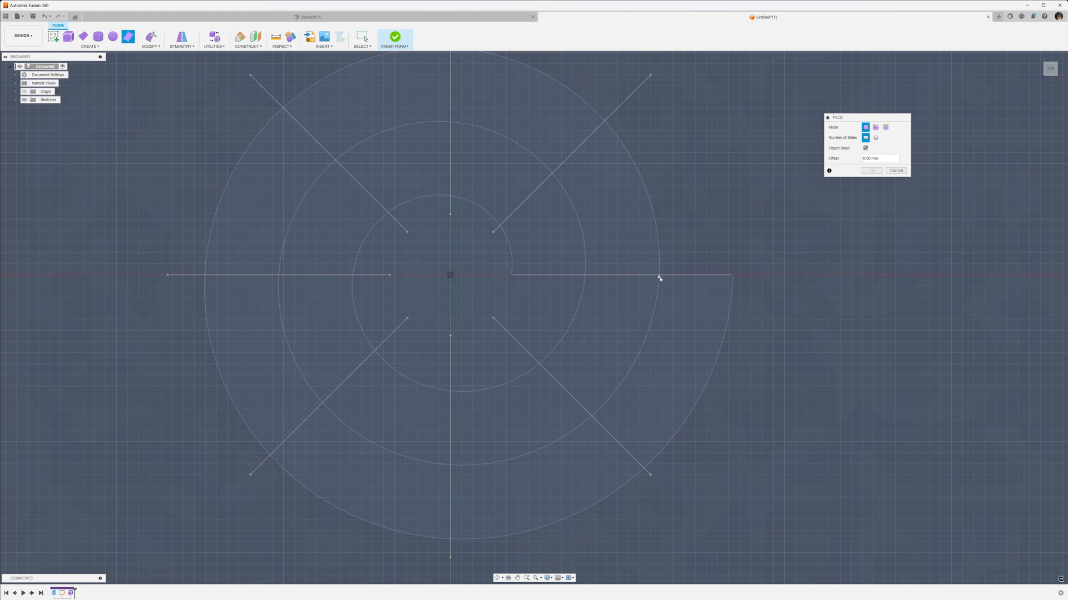
left_click(658, 276)
left_click(734, 275)
left_click(644, 469)
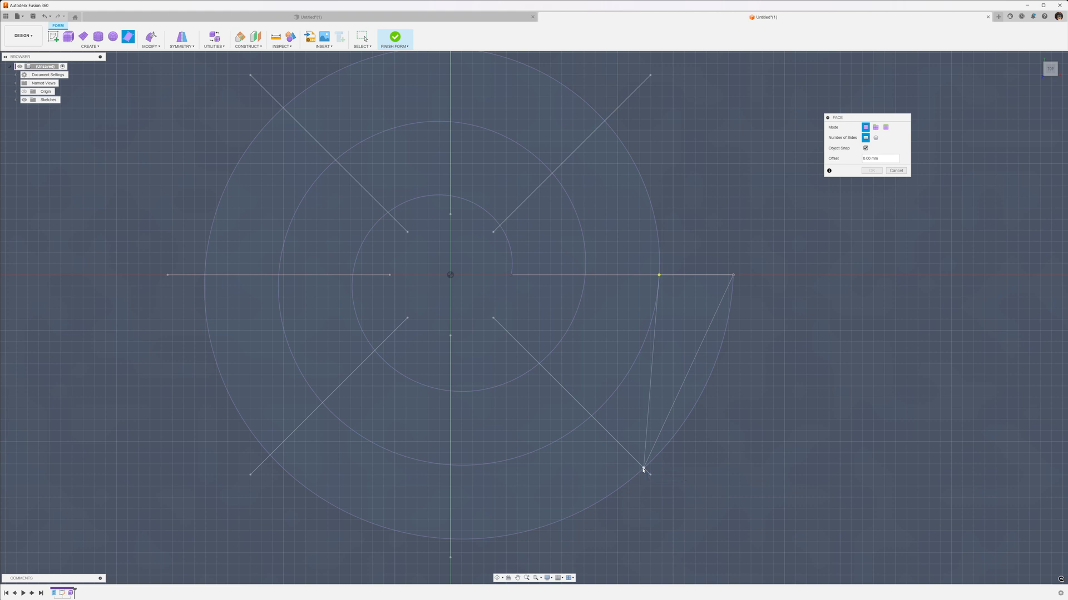
left_click(592, 417)
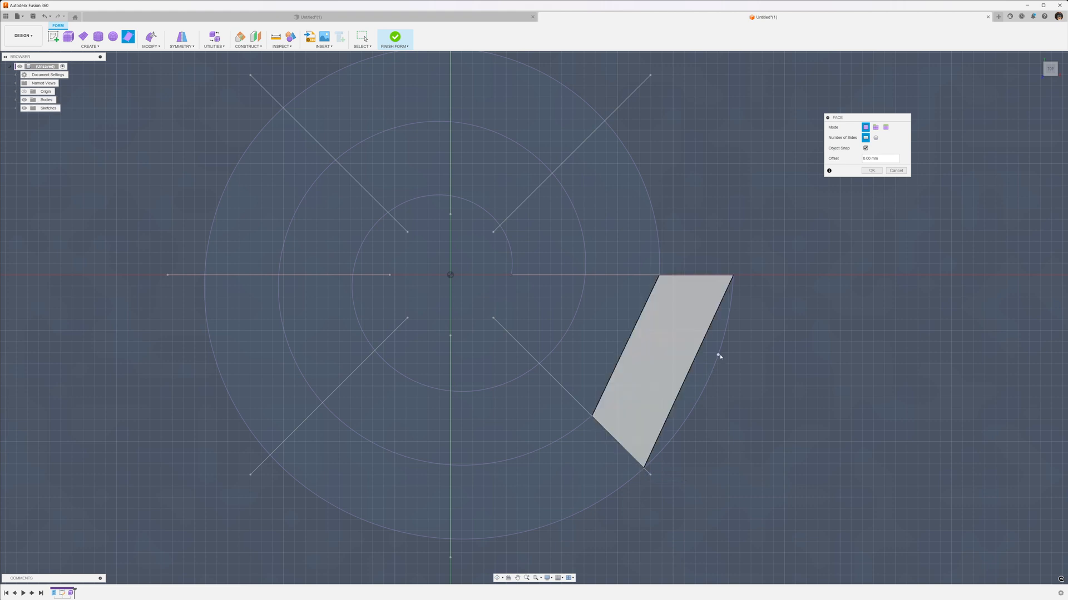
- Add two adjoining faces clockwise along the outer band, through the lower vertical guide to the lower-left diagonal guide
middle_click_drag(677, 430, 777, 359)
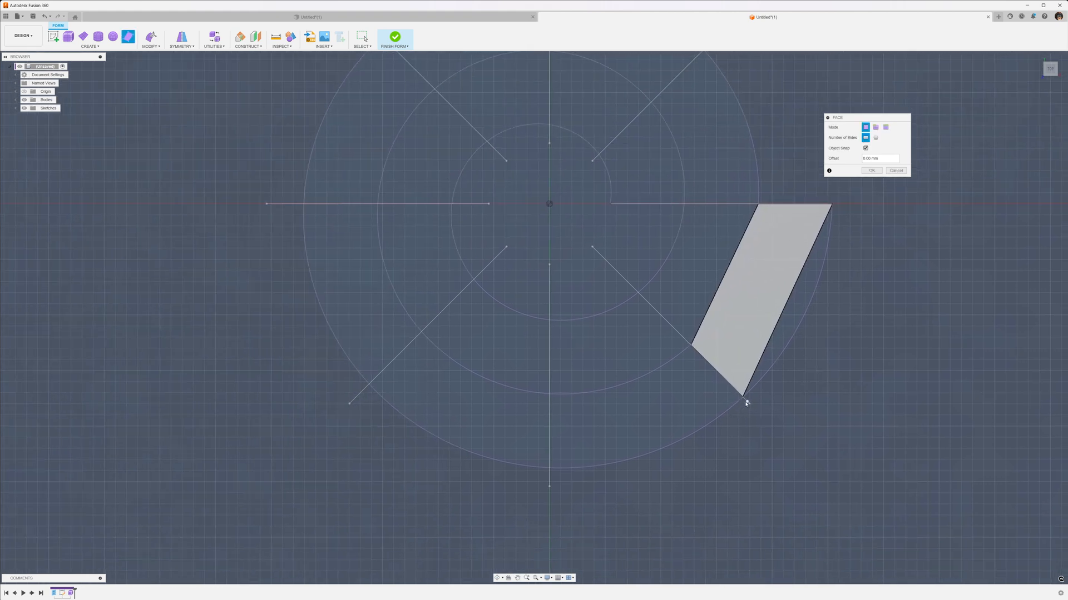
left_click(742, 397)
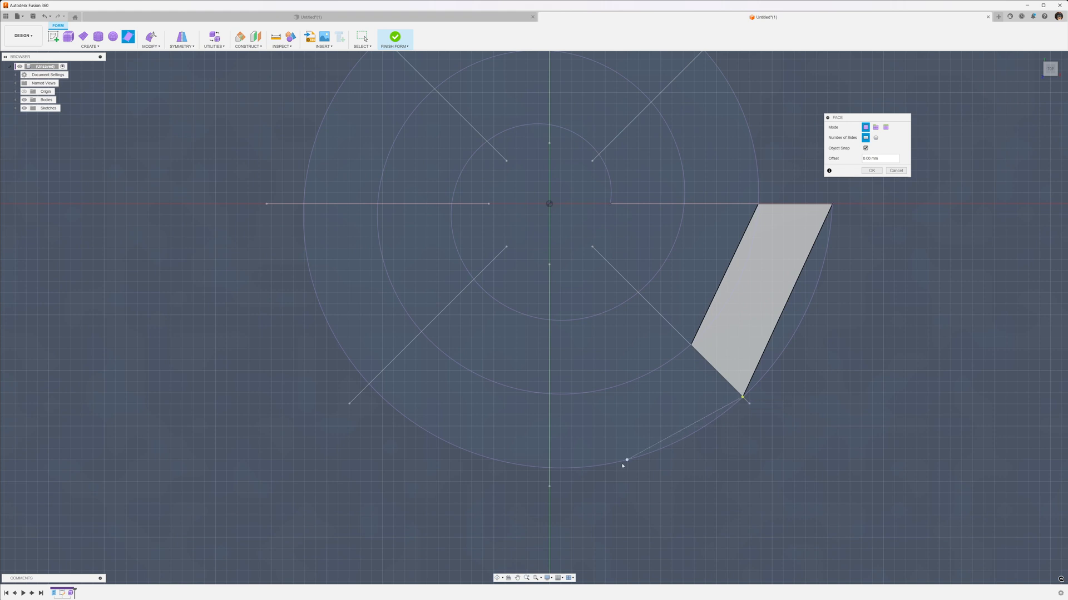
left_click(549, 470)
left_click(550, 395)
left_click(692, 346)
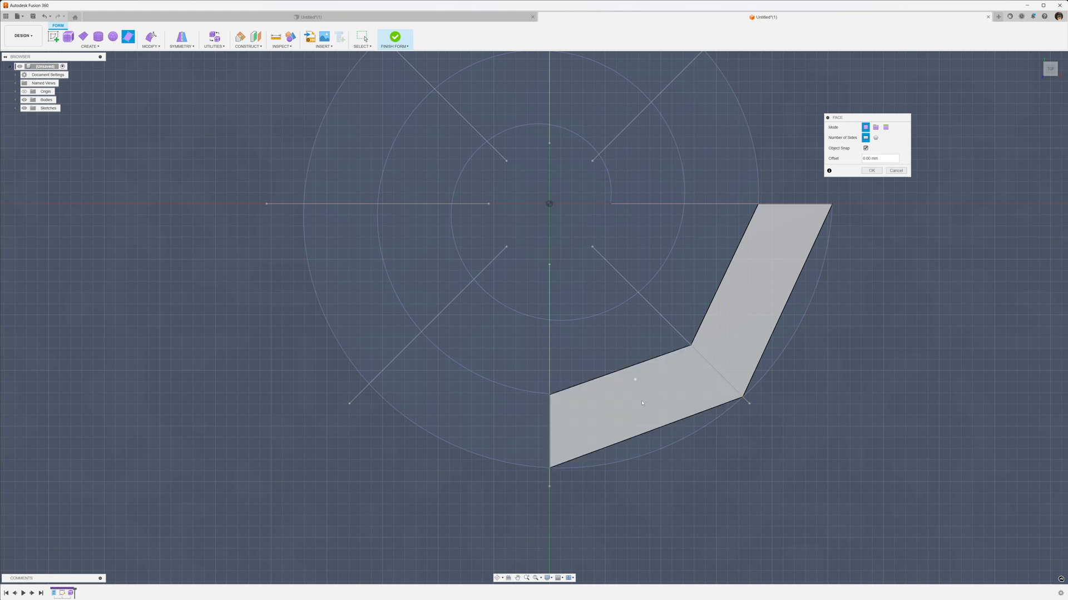
middle_click_drag(533, 469, 659, 449)
left_click(675, 449)
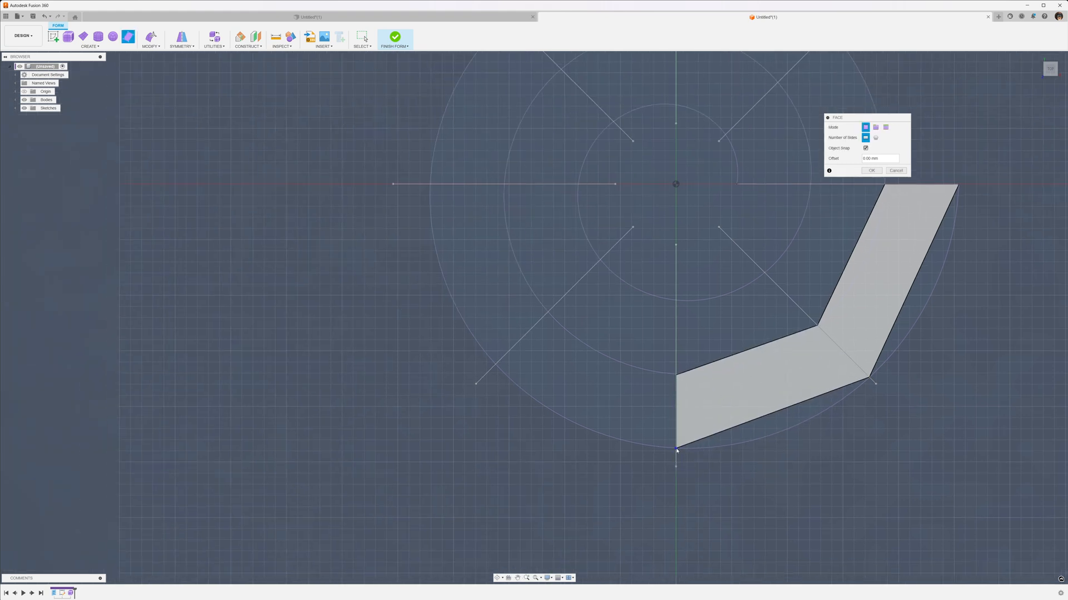
left_click(494, 365)
left_click(548, 312)
left_click(676, 375)
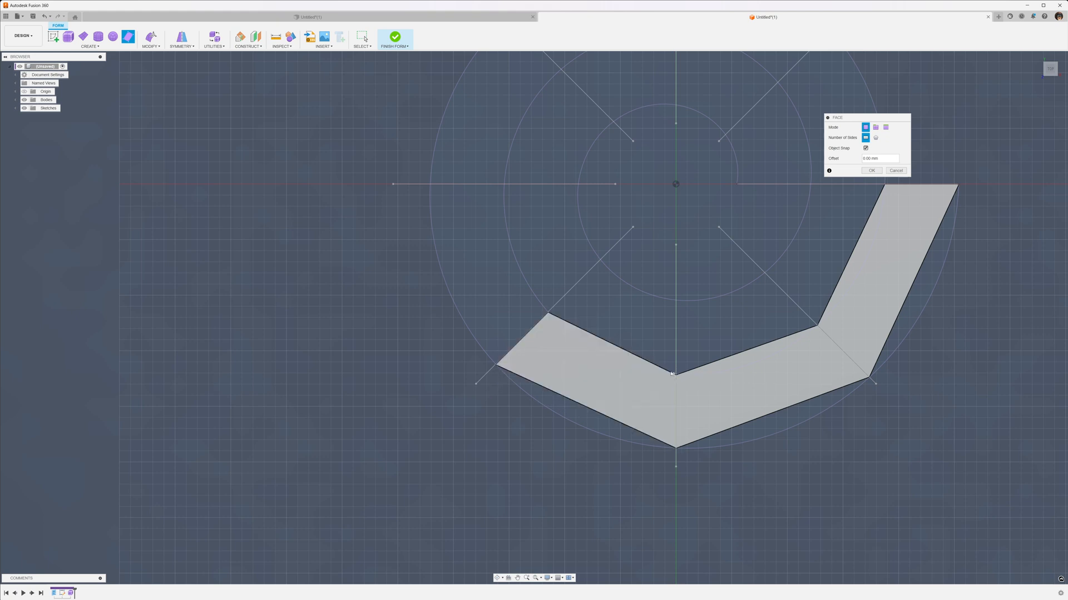
- Add two adjoining faces clockwise along the outer band, through the left horizontal guide to the upper-left diagonal guide
middle_click_drag(632, 351, 718, 419)
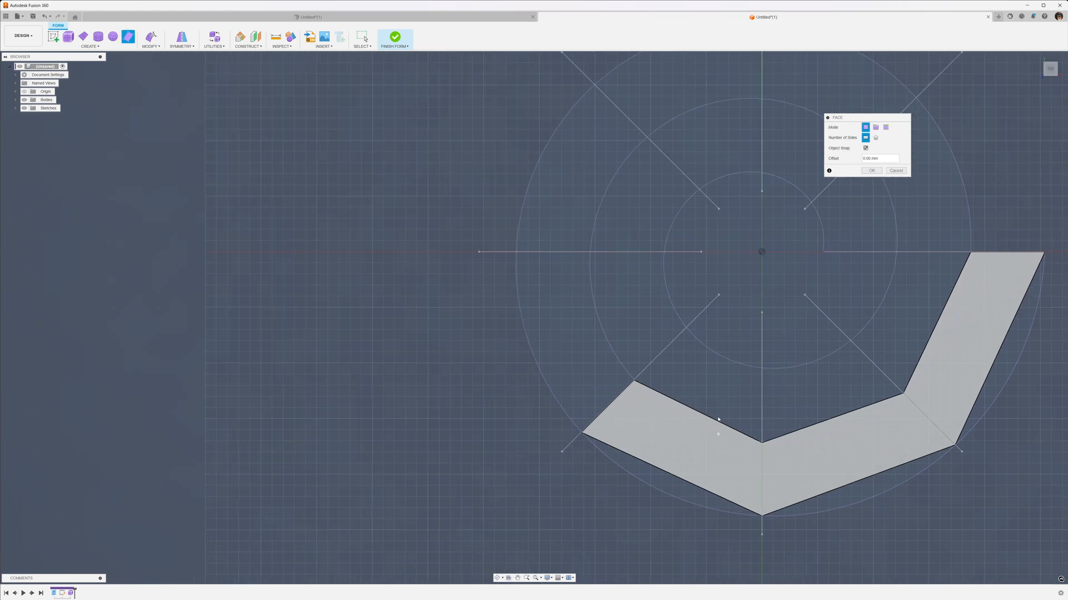
left_click(634, 381)
left_click(590, 252)
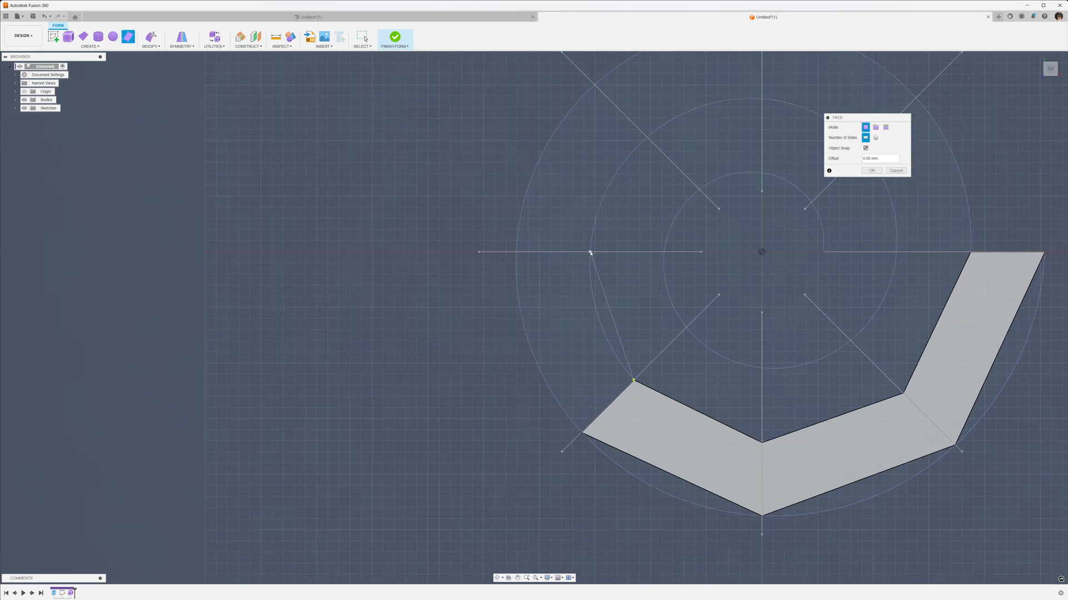
left_click(516, 251)
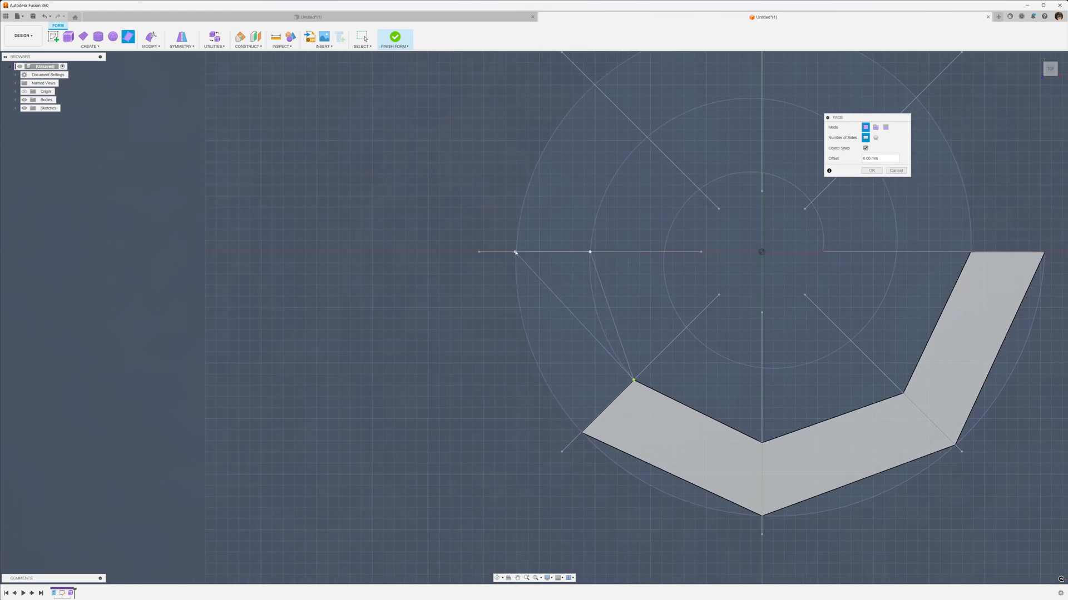
left_click(582, 433)
middle_click_drag(537, 253, 538, 364)
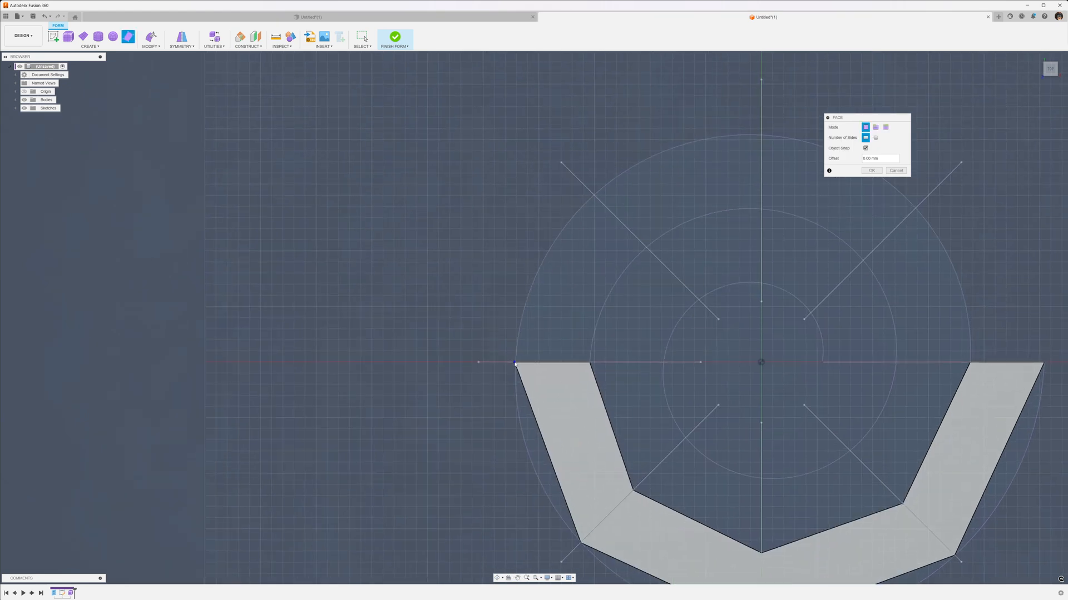
left_click(515, 363)
left_click(593, 195)
left_click(646, 247)
left_click(590, 363)
- Add two adjoining faces clockwise along the outer band, through the upper vertical guide to the upper-right diagonal guide
middle_click_drag(606, 194, 545, 289)
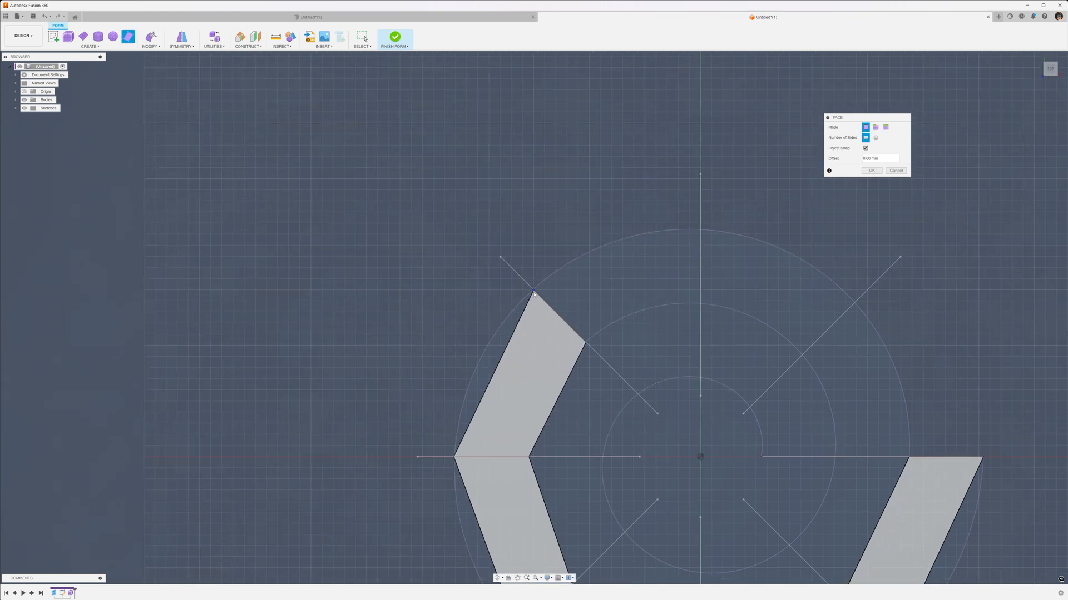
left_click(533, 290)
left_click(700, 230)
left_click(700, 303)
left_click(585, 342)
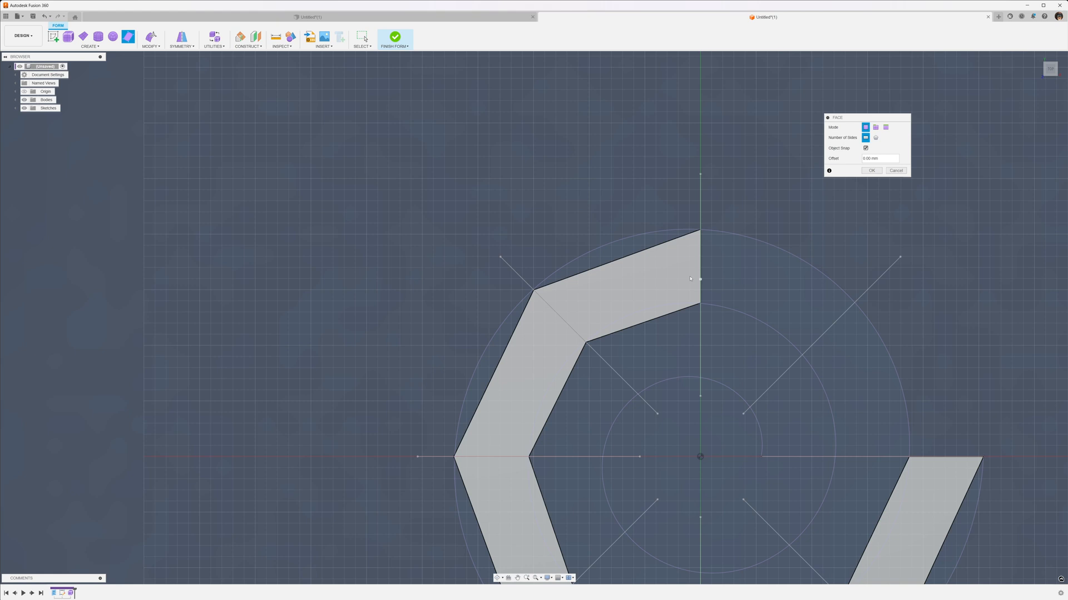
left_click(701, 231)
left_click(854, 303)
left_click(802, 355)
left_click(701, 304)
- Complete the outer turn with a face from the upper-right diagonal guide to the right horizontal guide
middle_click_drag(872, 314, 766, 253)
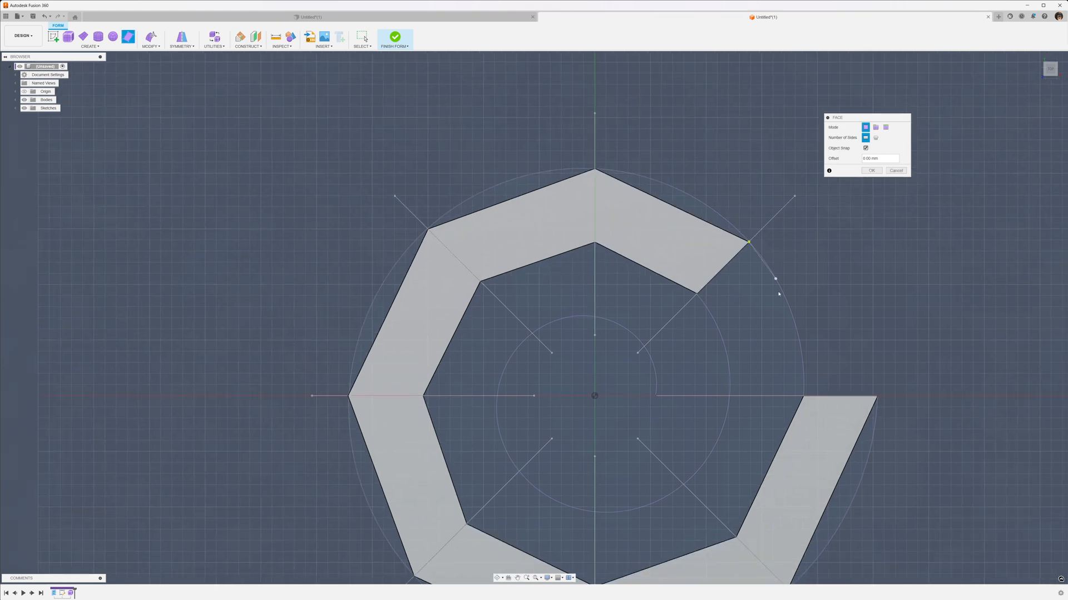
left_click(802, 396)
left_click(729, 397)
left_click(696, 295)
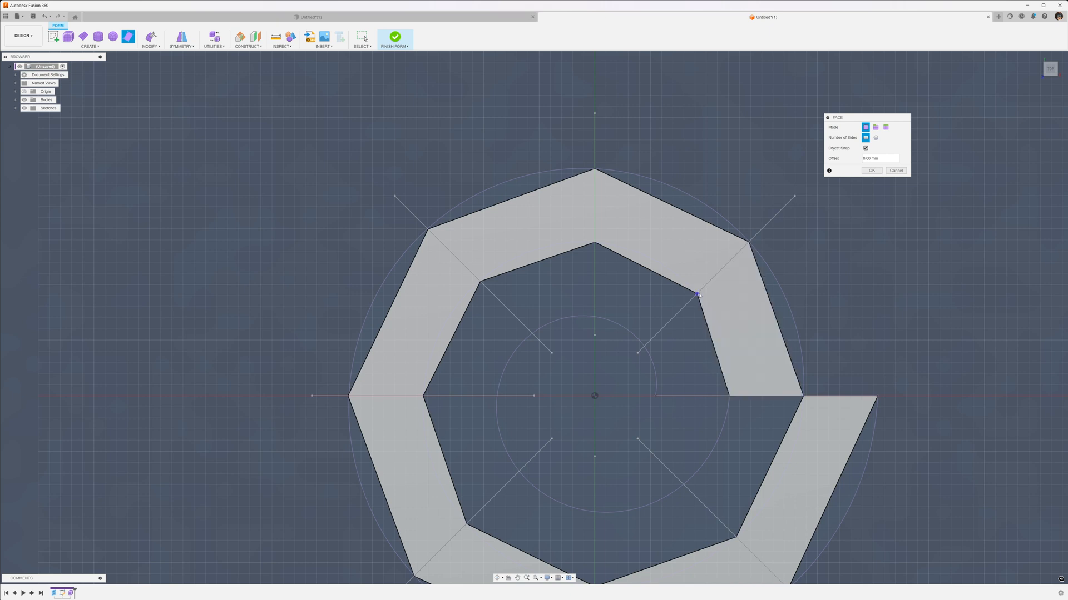
- Draw the first inner-band face from the right horizontal guide to the lower-right diagonal guide, sharing the first outer face's inner edge
middle_click_drag(731, 365, 714, 268)
left_click(714, 300)
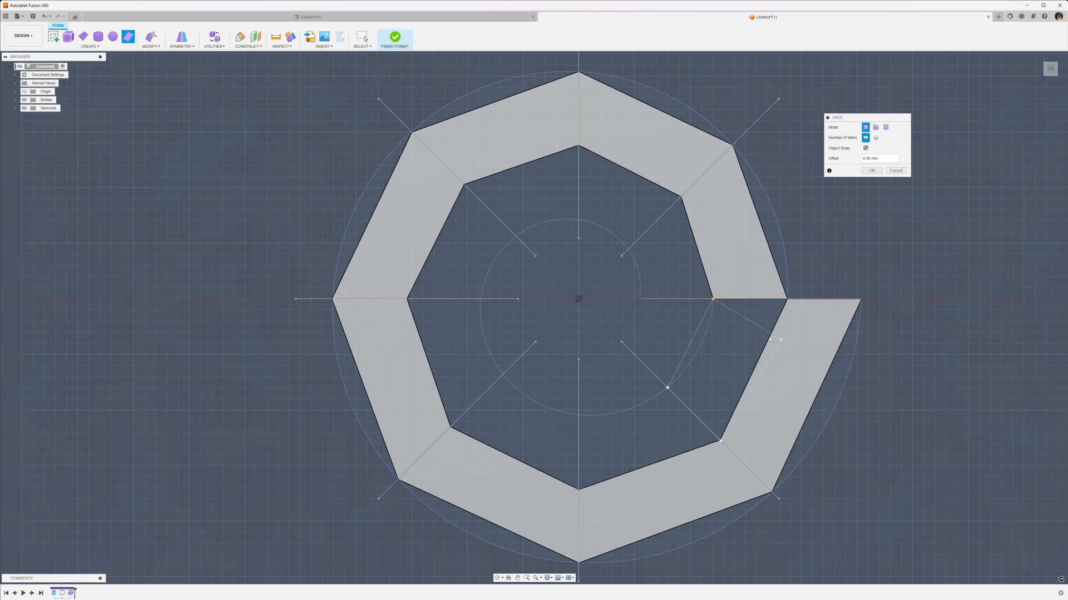
left_click(720, 441)
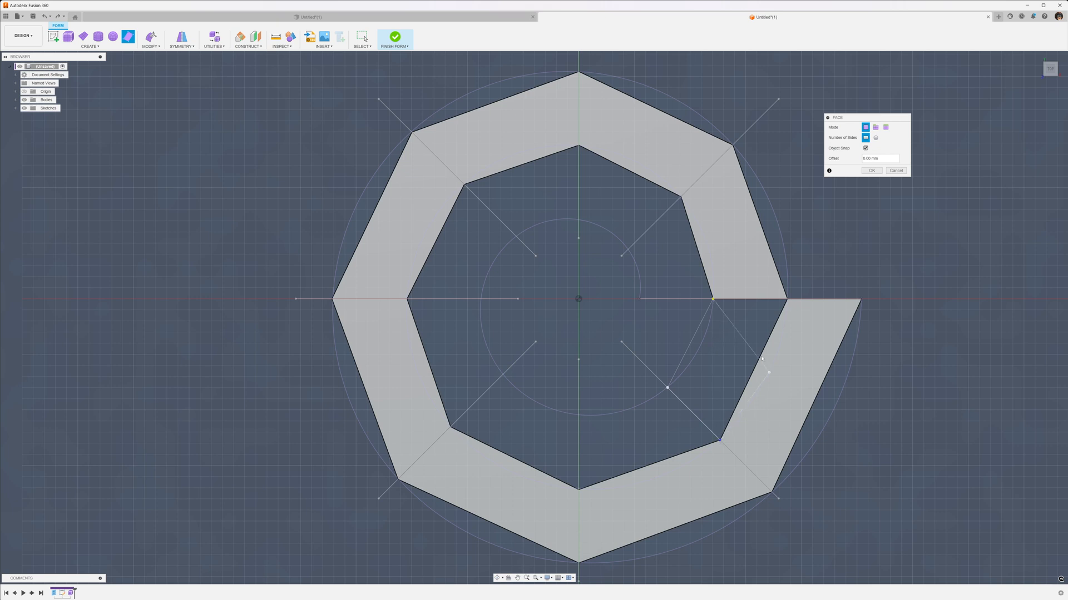
left_click(787, 300)
- Add two inner-band faces clockwise, through the lower vertical guide to the lower-left diagonal guide, snapped to the outer band's vertices
middle_click_drag(723, 446, 785, 376)
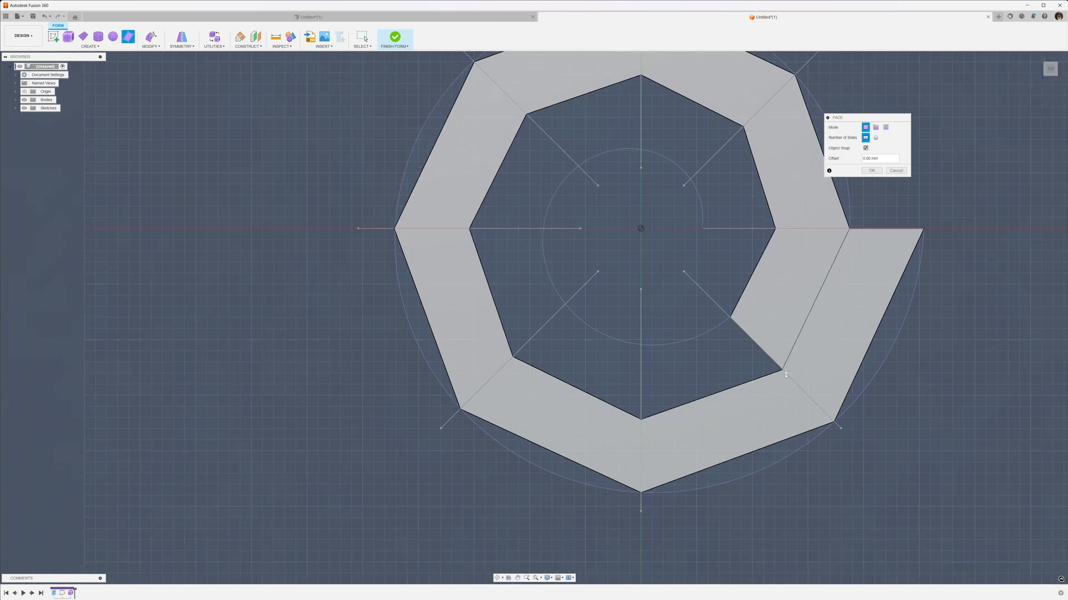
left_click(640, 422)
left_click(641, 346)
left_click(730, 319)
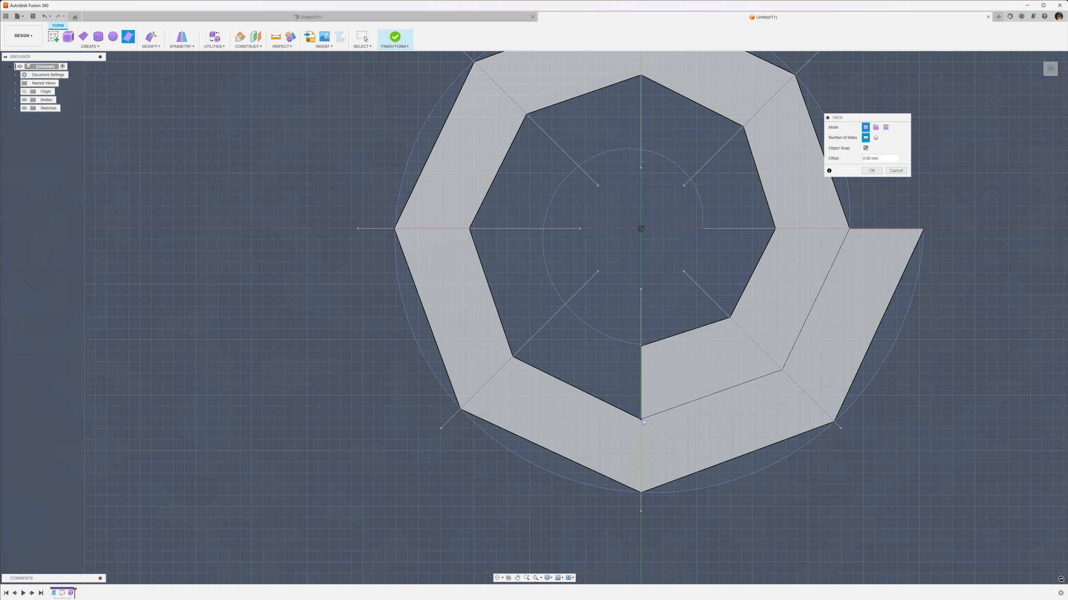
left_click(512, 358)
left_click(565, 305)
left_click(640, 346)
- Add two inner-band faces clockwise, through the left horizontal guide to the upper-left diagonal guide, snapped to the outer band's vertices
middle_click_drag(527, 373, 637, 406)
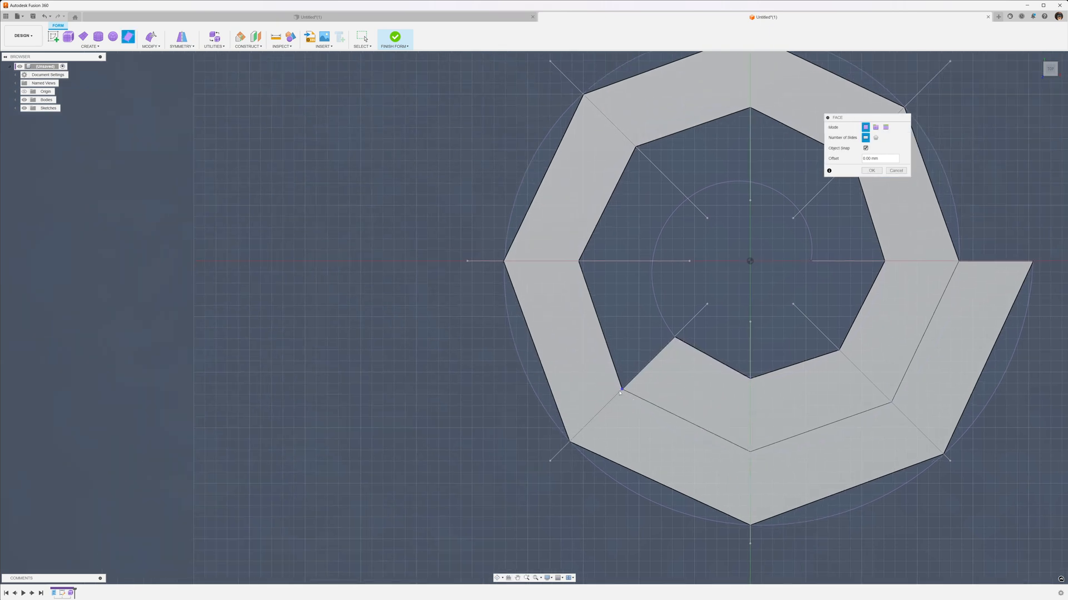
left_click(622, 391)
left_click(578, 261)
left_click(653, 262)
left_click(674, 337)
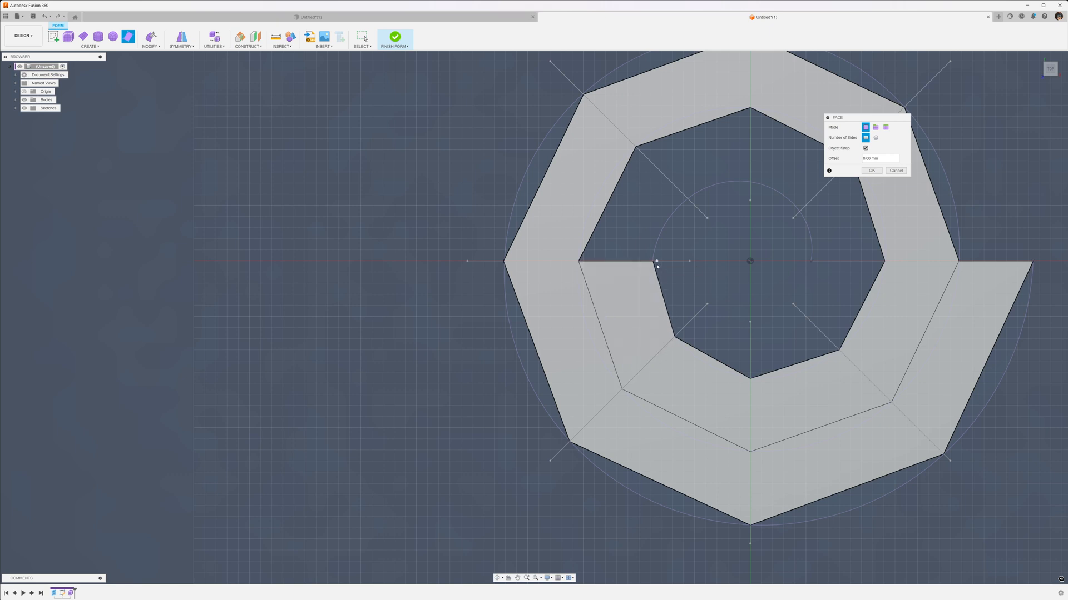
left_click(655, 261)
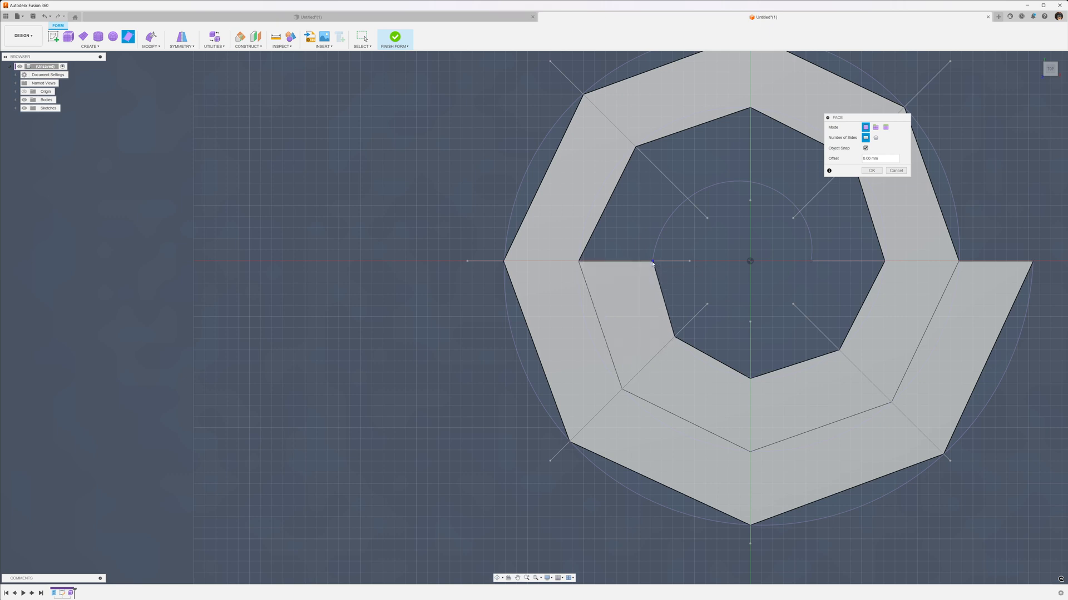
left_click(687, 199)
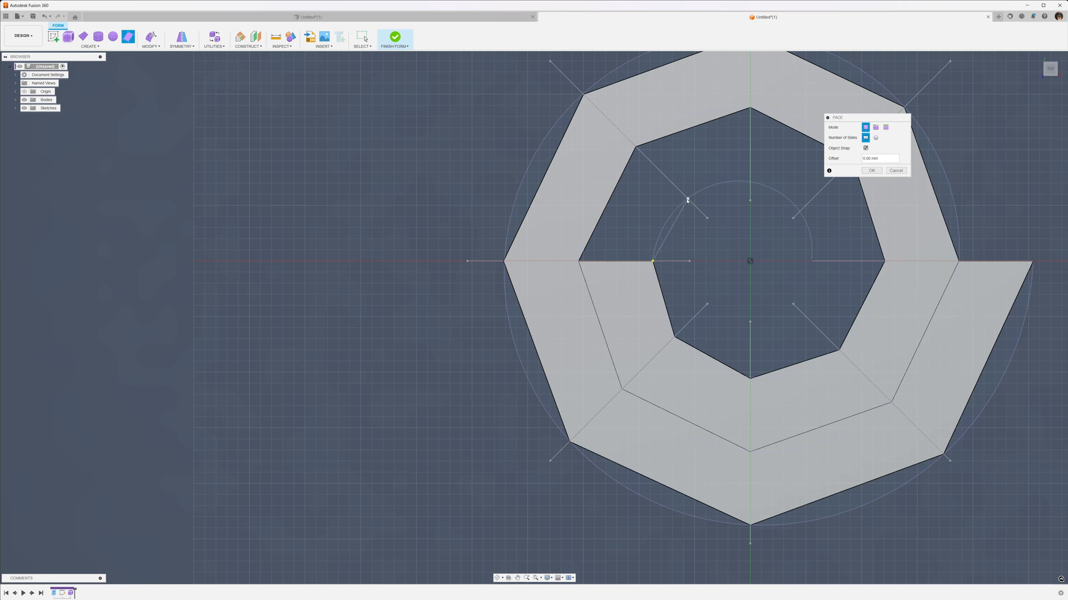
left_click(636, 147)
left_click(579, 261)
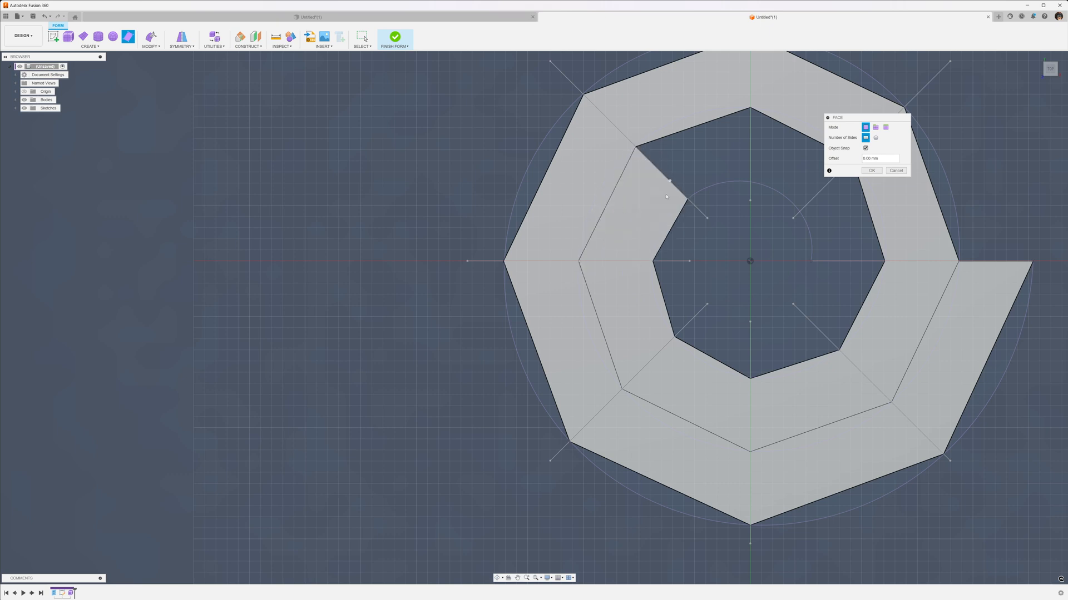
- Add an inner-band face from the upper-left diagonal guide to the upper vertical guide
left_click(686, 200)
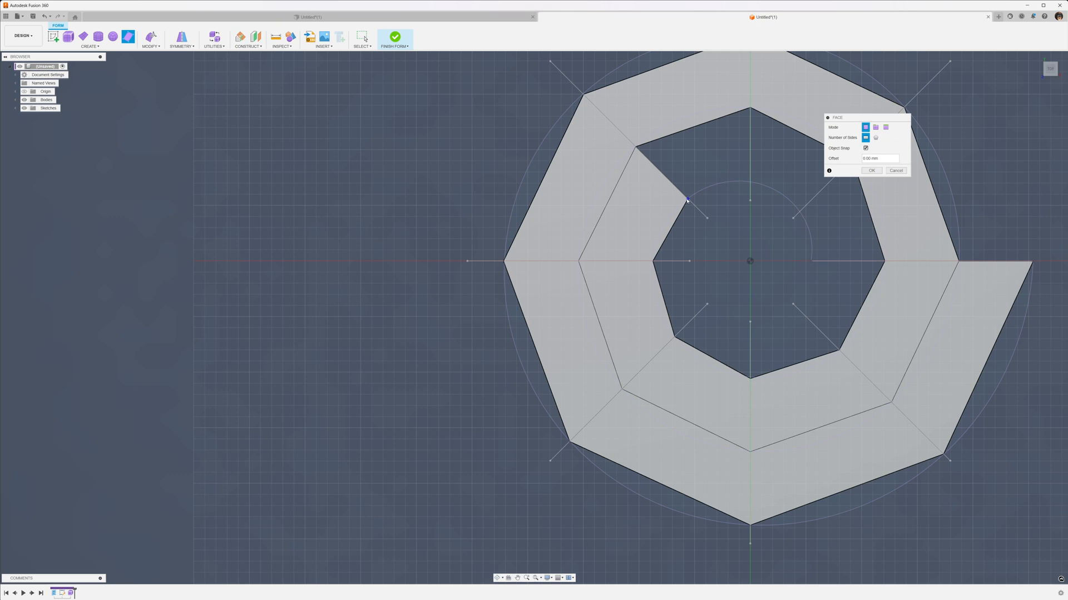
left_click(750, 183)
left_click(750, 107)
left_click(636, 147)
middle_click_drag(716, 144, 580, 204)
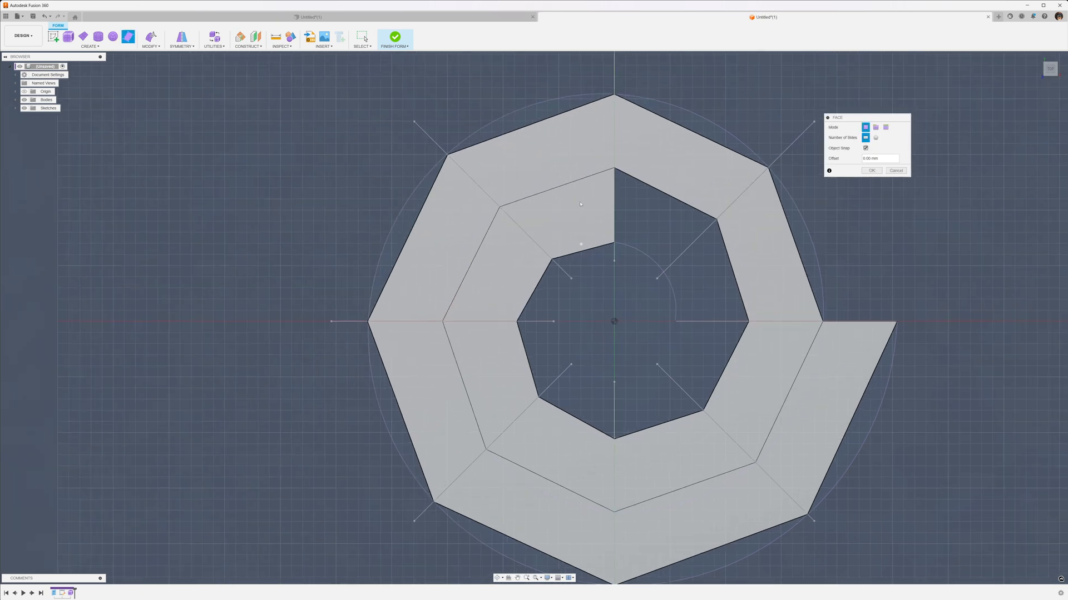
- Add two inner-band faces clockwise, from the upper vertical guide through the upper-right diagonal guide to the right horizontal guide
left_click(614, 168)
left_click(716, 220)
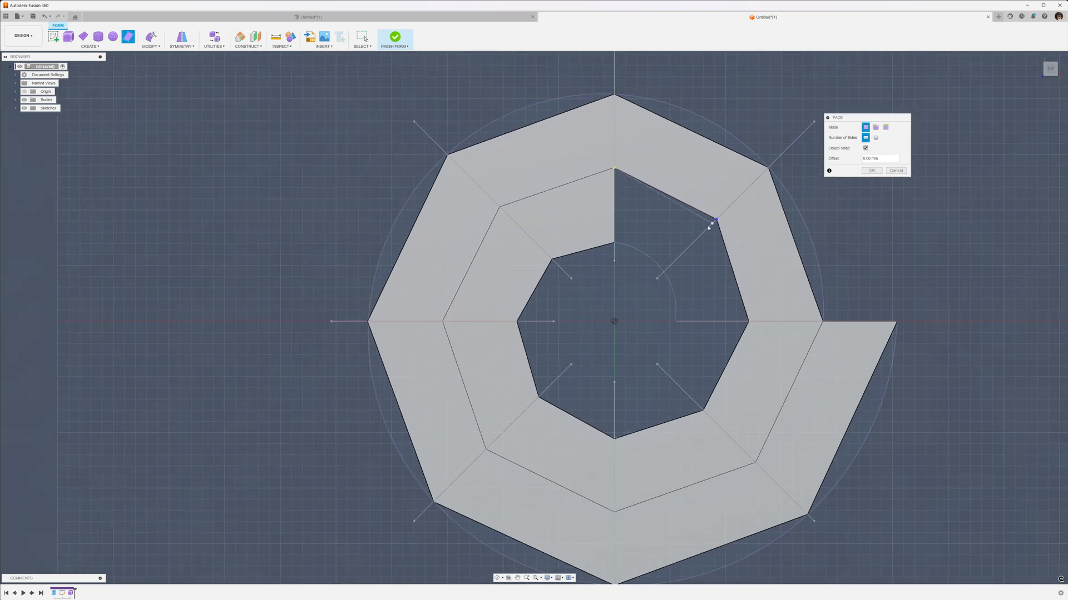
left_click(664, 272)
left_click(615, 243)
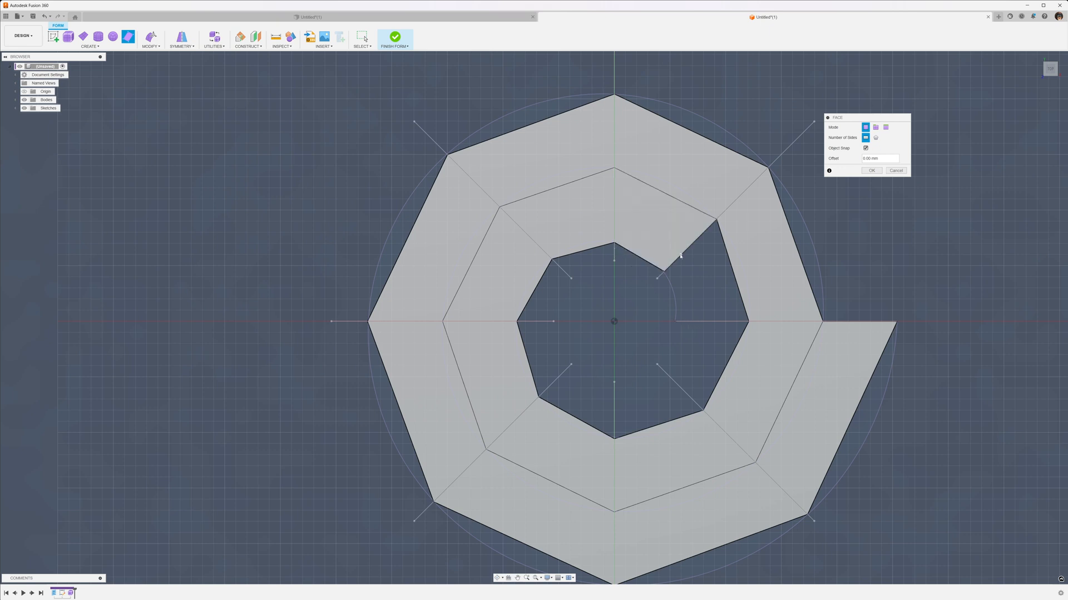
left_click(716, 220)
left_click(664, 273)
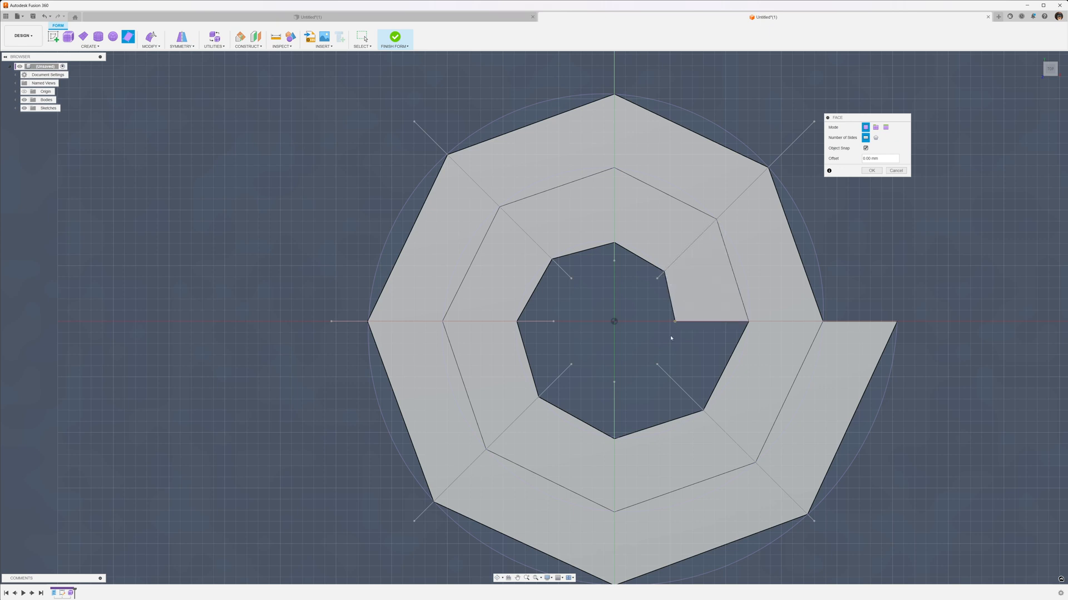
- Start the innermost band with two faces, from the right horizontal guide through the lower-right diagonal to the lower vertical guide
left_click(703, 411)
left_click(746, 323)
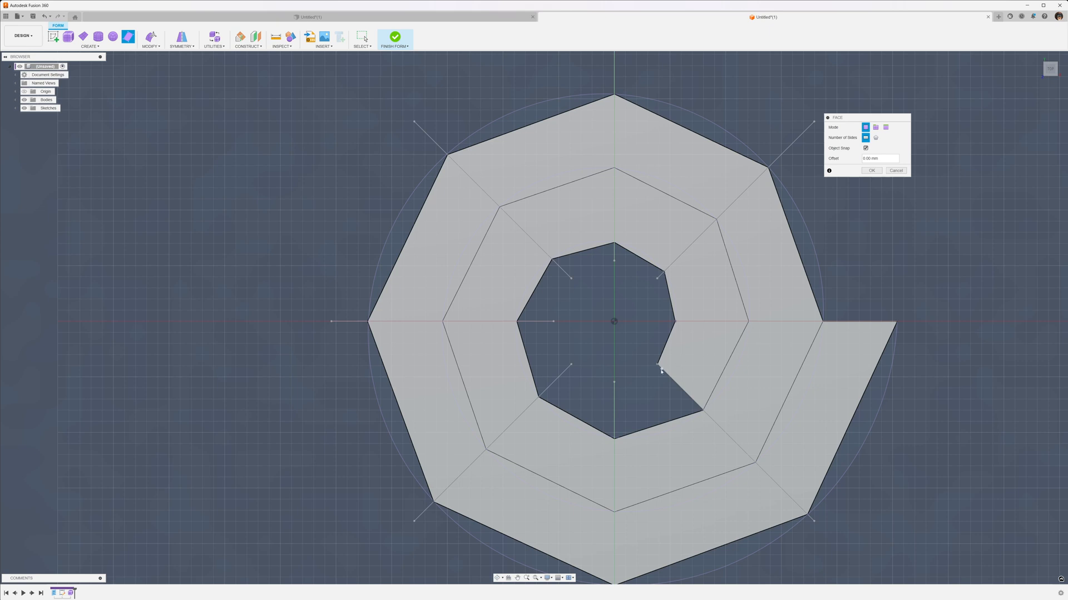
left_click(614, 382)
left_click(614, 440)
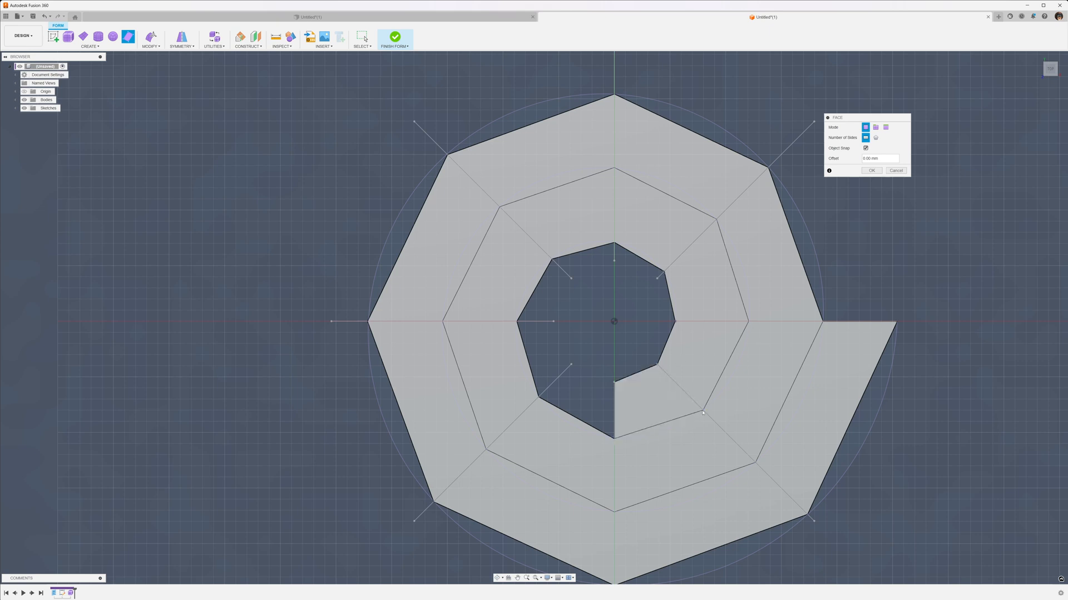
- Add two innermost-band faces clockwise, through the lower-left diagonal guide to the left horizontal guide, snapped to the guide endpoints
middle_click_drag(614, 440, 724, 446)
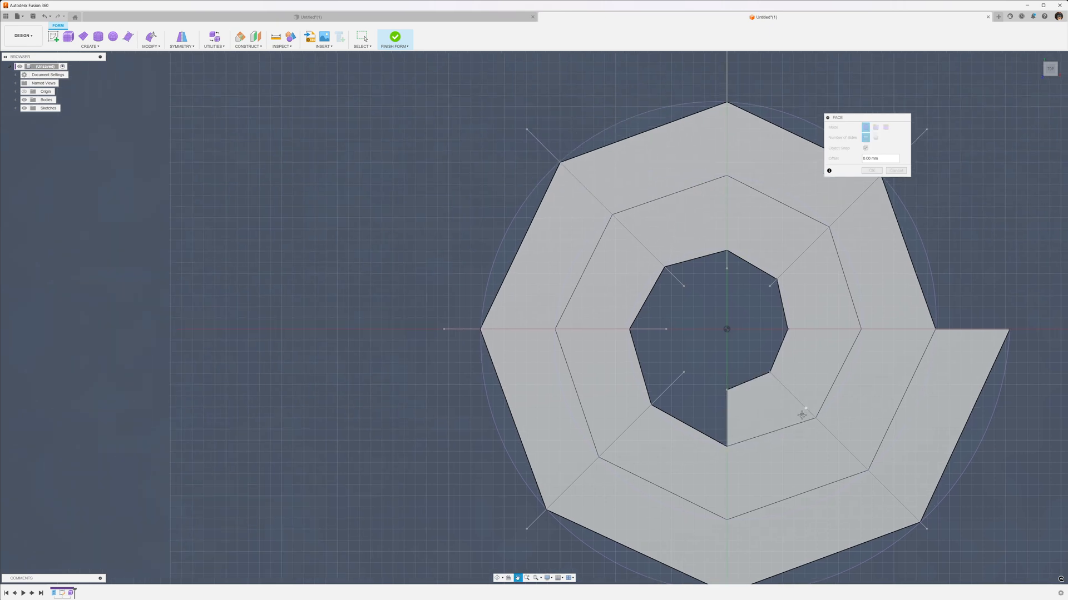
left_click(722, 389)
left_click(680, 371)
left_click(648, 404)
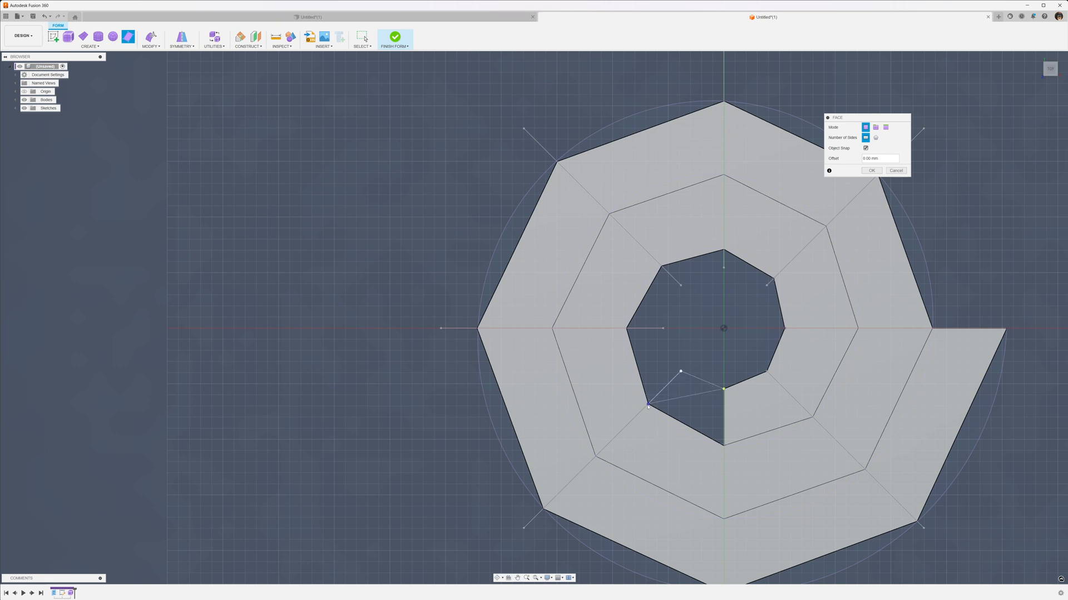
left_click(724, 446)
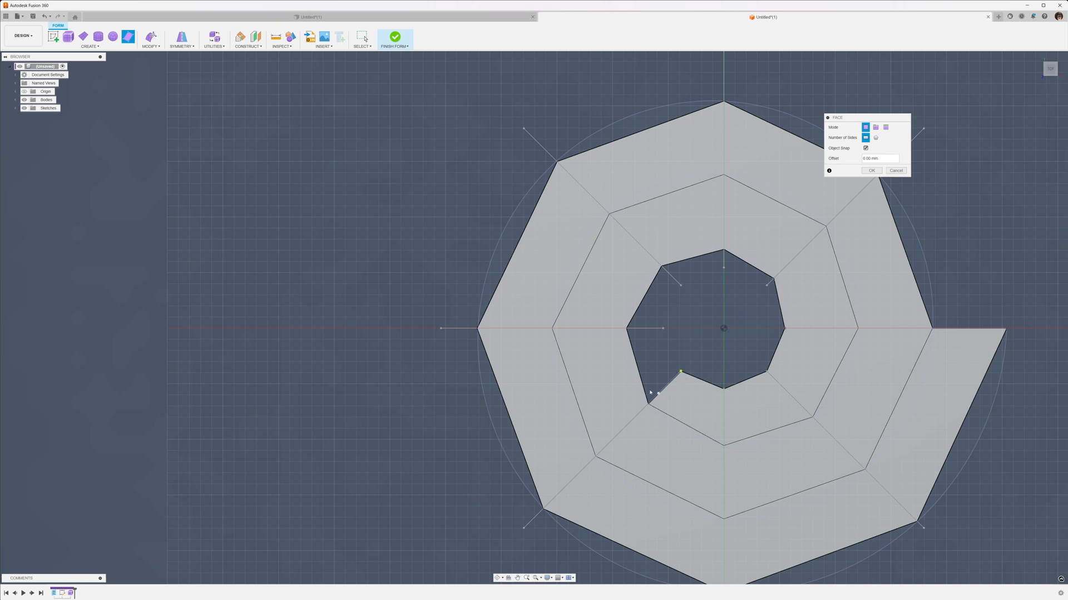
left_click(662, 328)
left_click(627, 328)
left_click(649, 404)
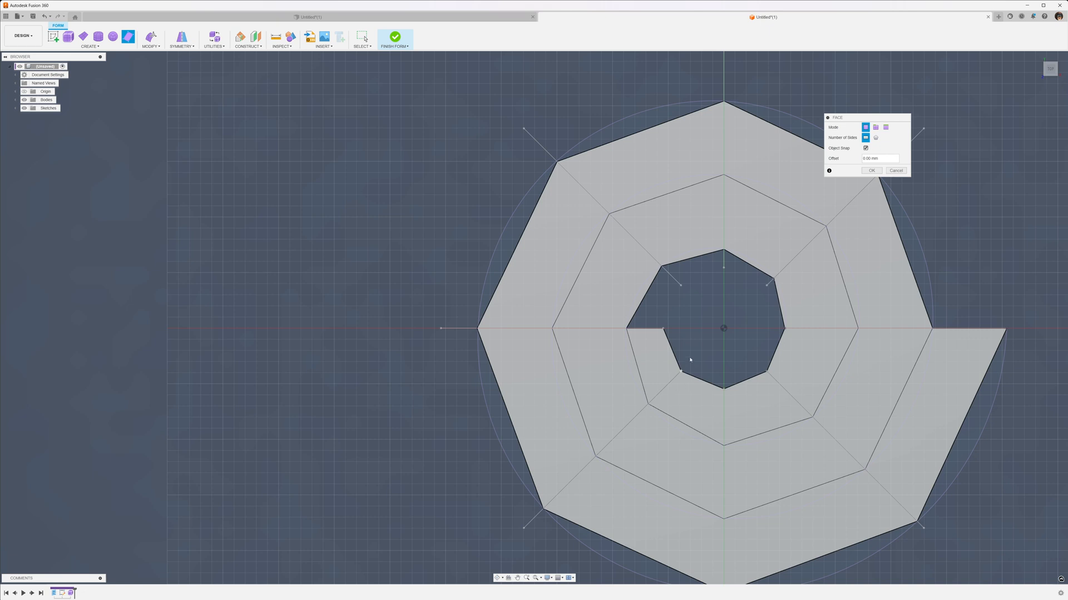
- Add two innermost-band faces clockwise, through the upper-left diagonal guide to the upper vertical guide, snapped to the guide endpoints
scroll(676, 345, "up", 3)
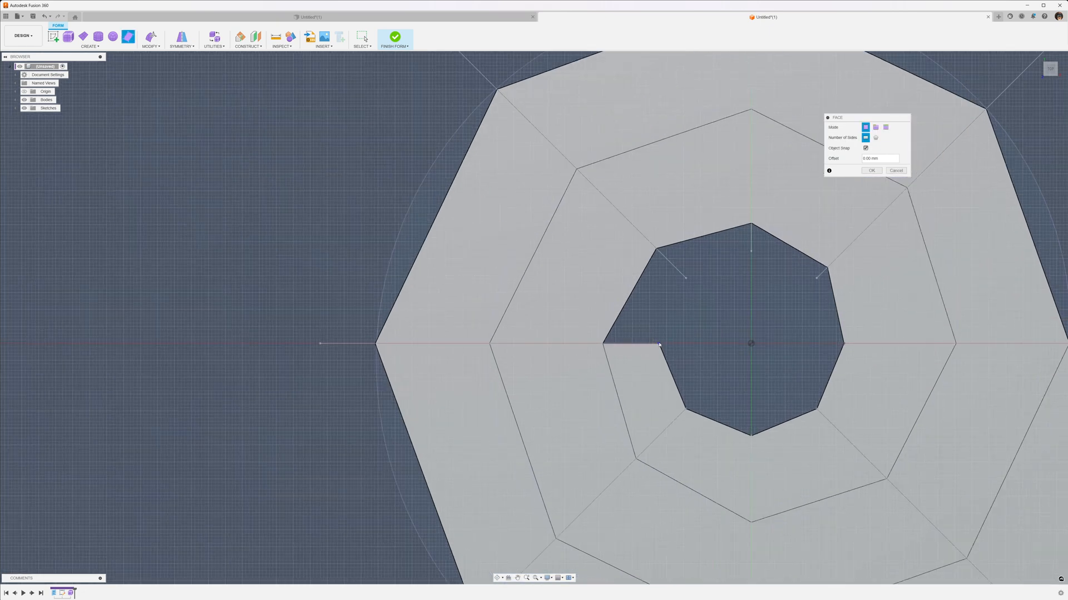
left_click(659, 344)
left_click(685, 278)
left_click(603, 345)
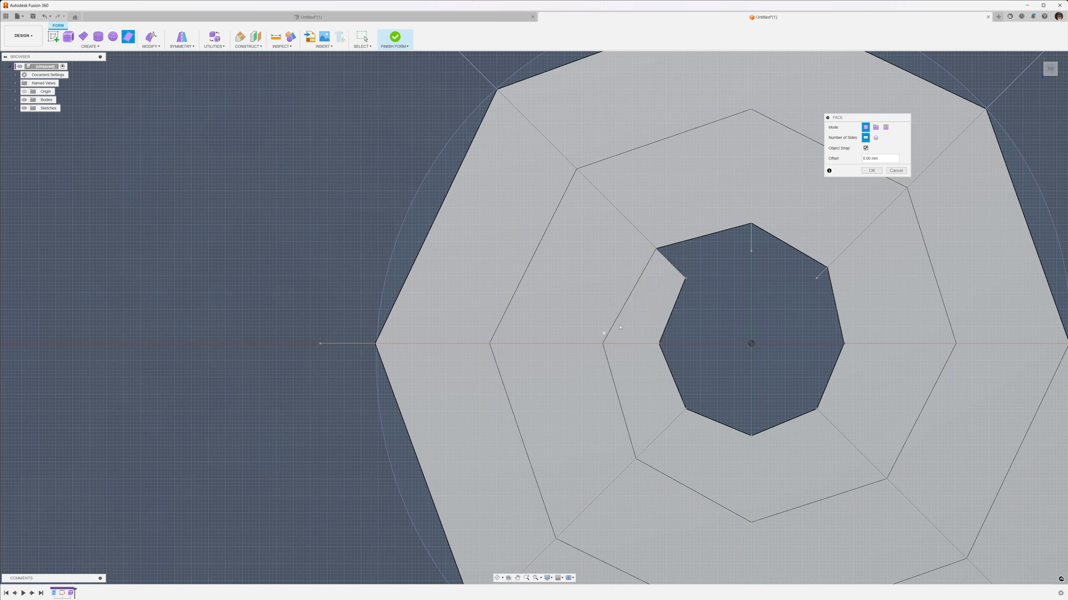
left_click(656, 250)
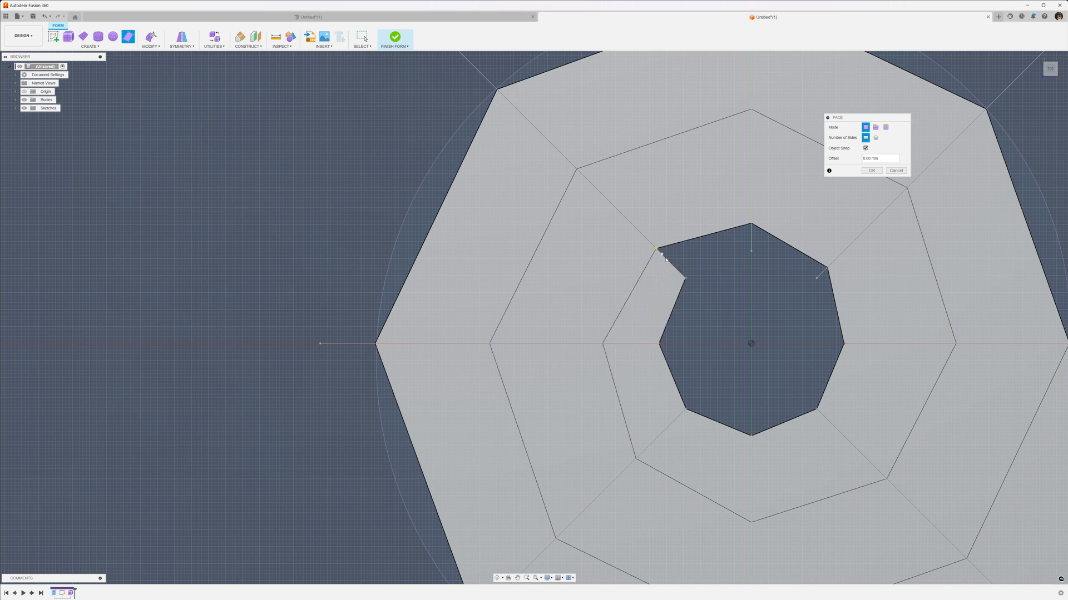
left_click(685, 278)
left_click(752, 225)
- Add the last innermost-band face between the upper vertical and upper-right diagonal guides, and finish the Face command
left_click(752, 225)
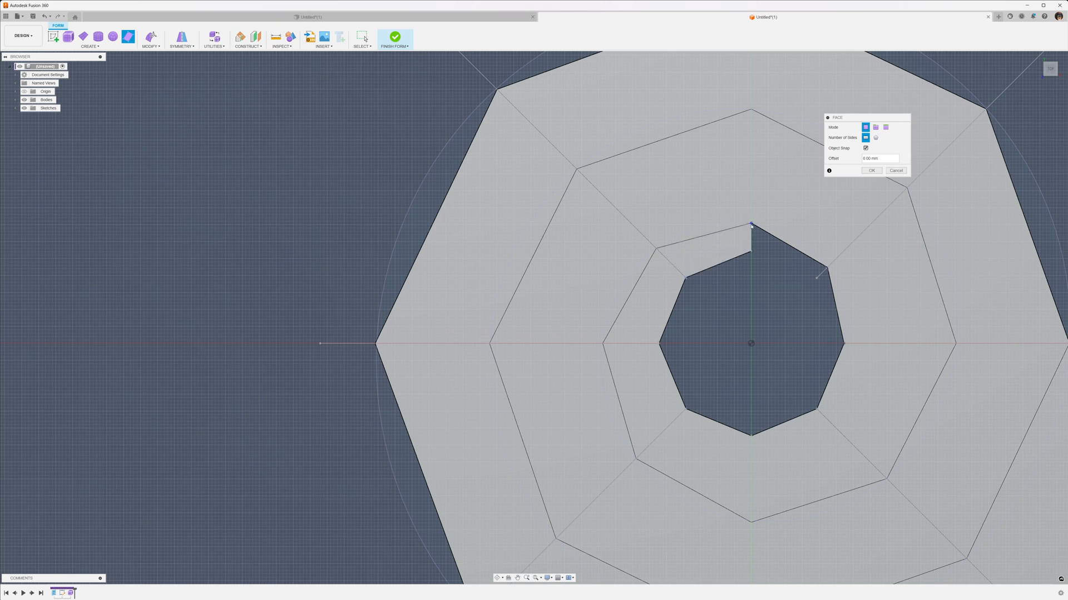
left_click(827, 268)
left_click(816, 278)
left_click(751, 253)
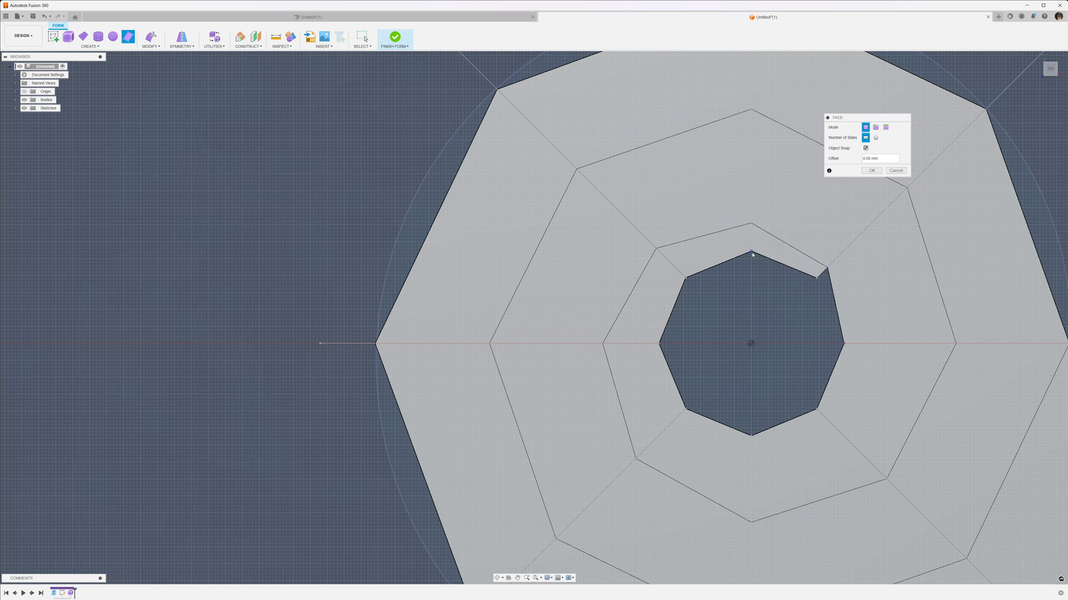
left_click(871, 171)
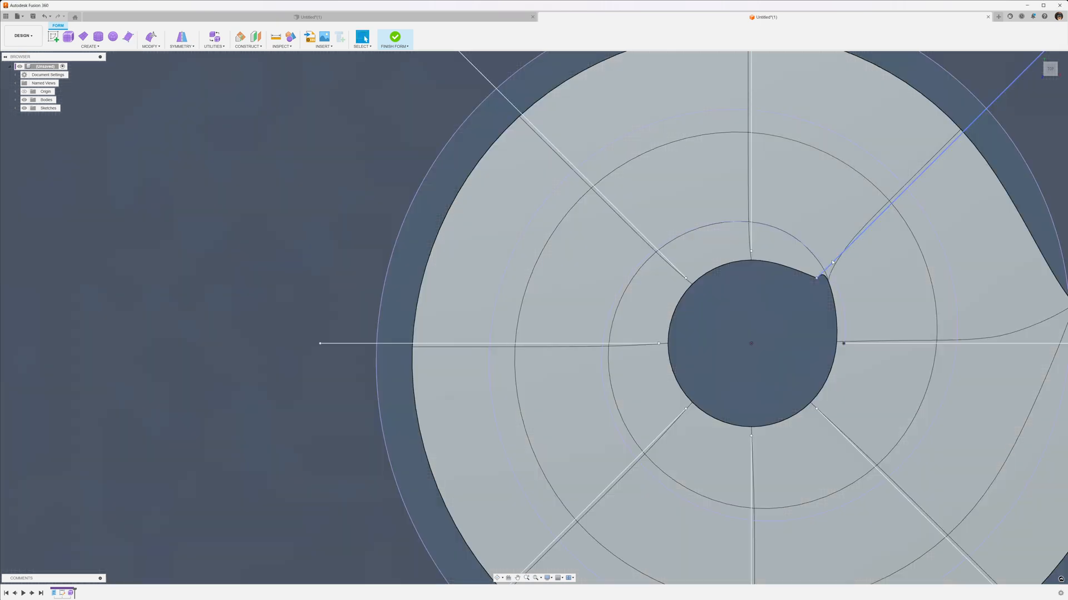
- Switch the form body to box display and hide all sketches
scroll(782, 334, "down", 6)
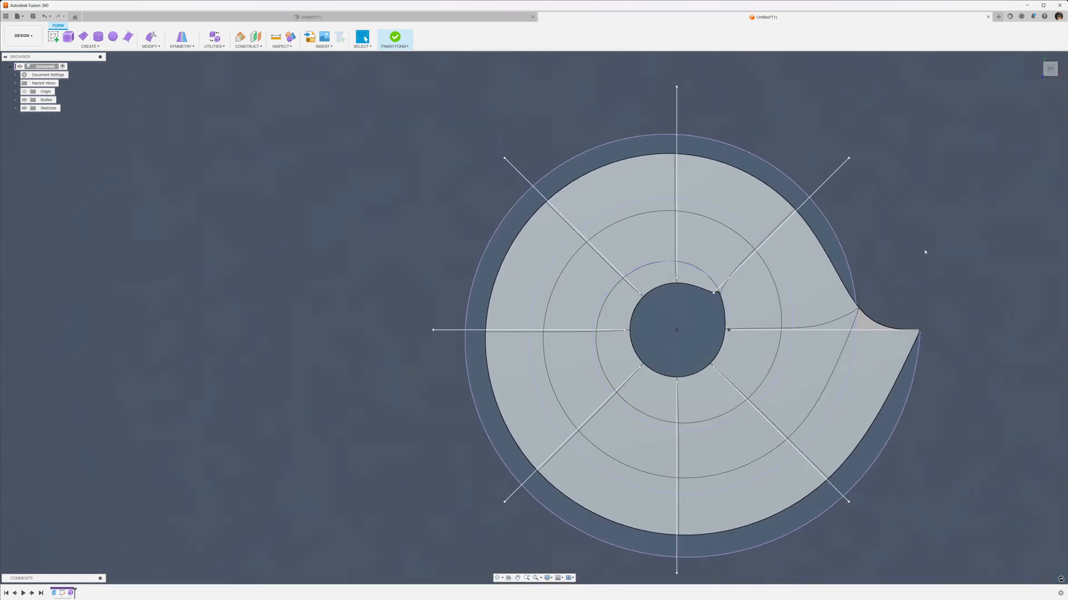
middle_click_drag(732, 264, 778, 259)
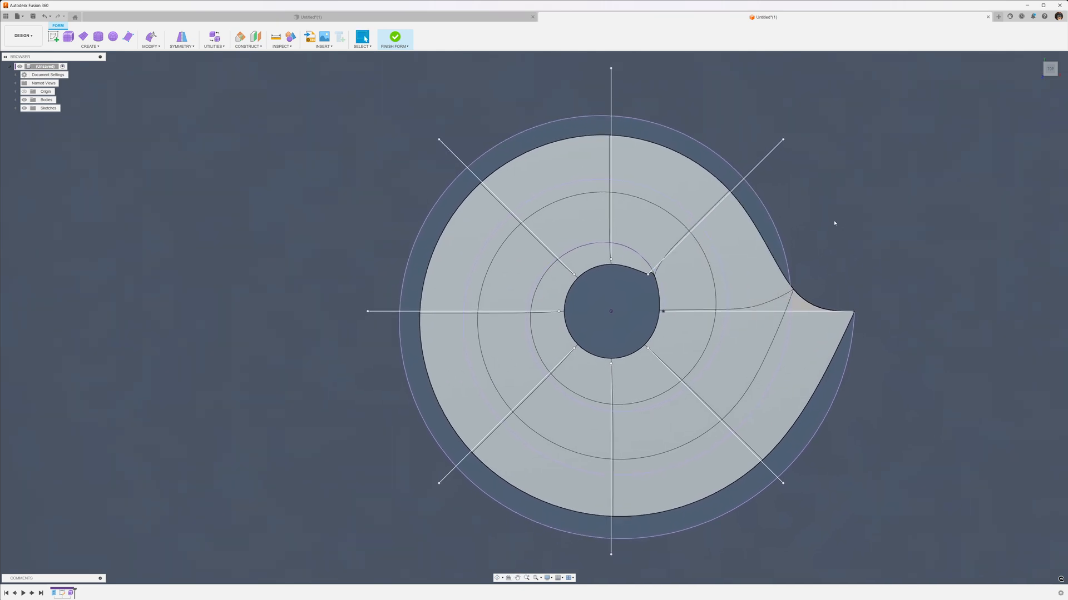
key("alt+1")
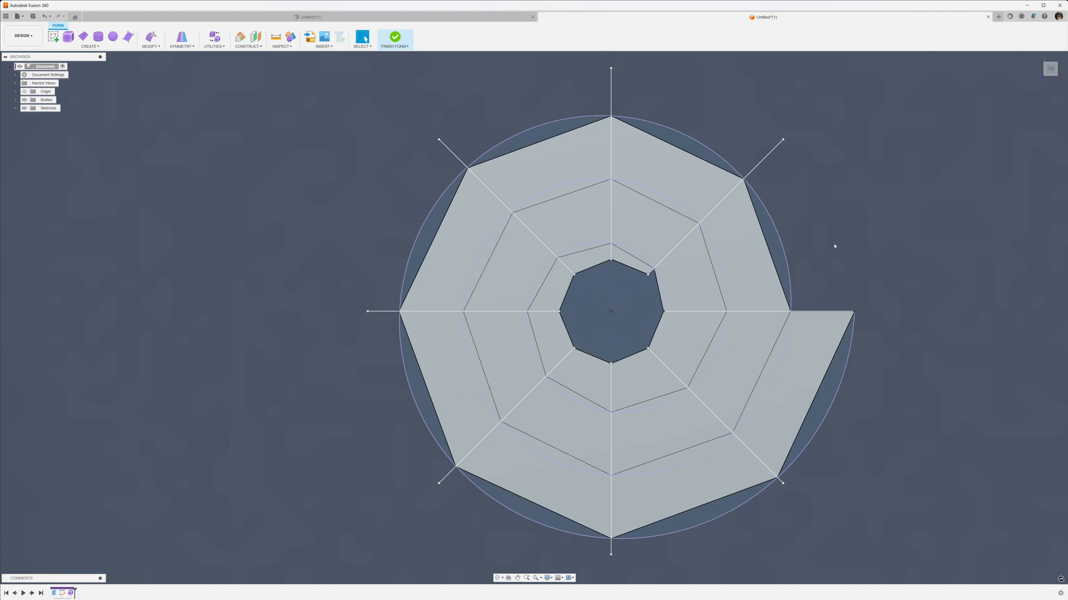
key("alt+3")
key("alt+1")
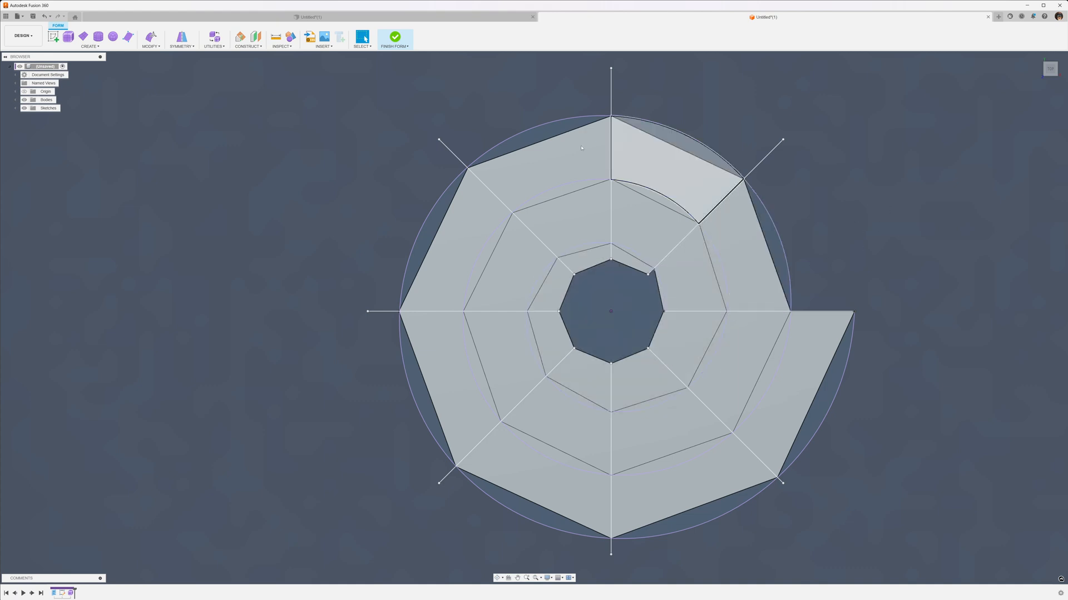
left_click(24, 108)
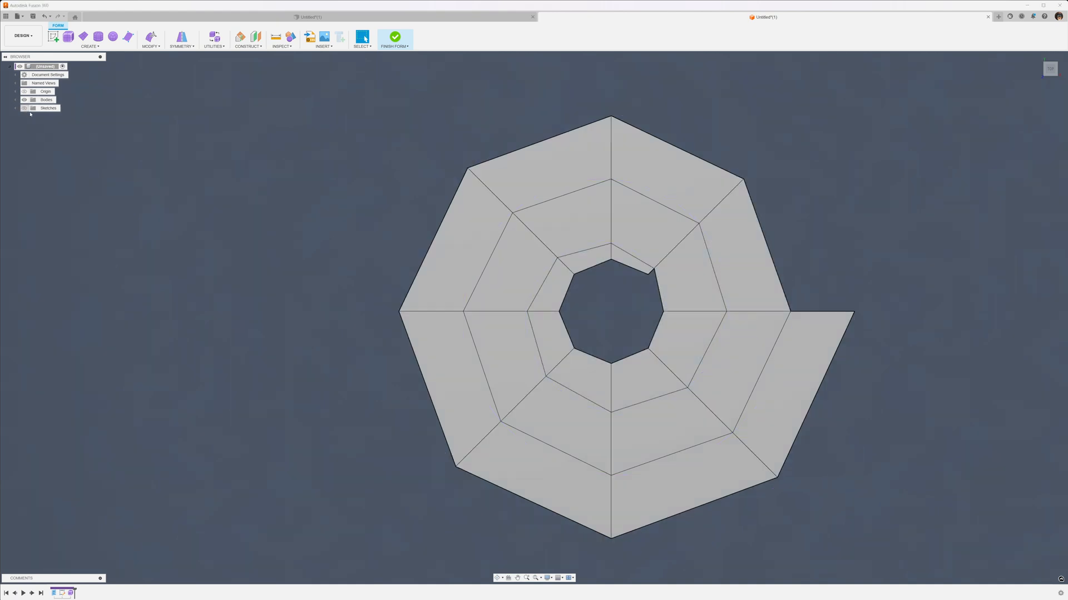
middle_click_drag(417, 240, 450, 243)
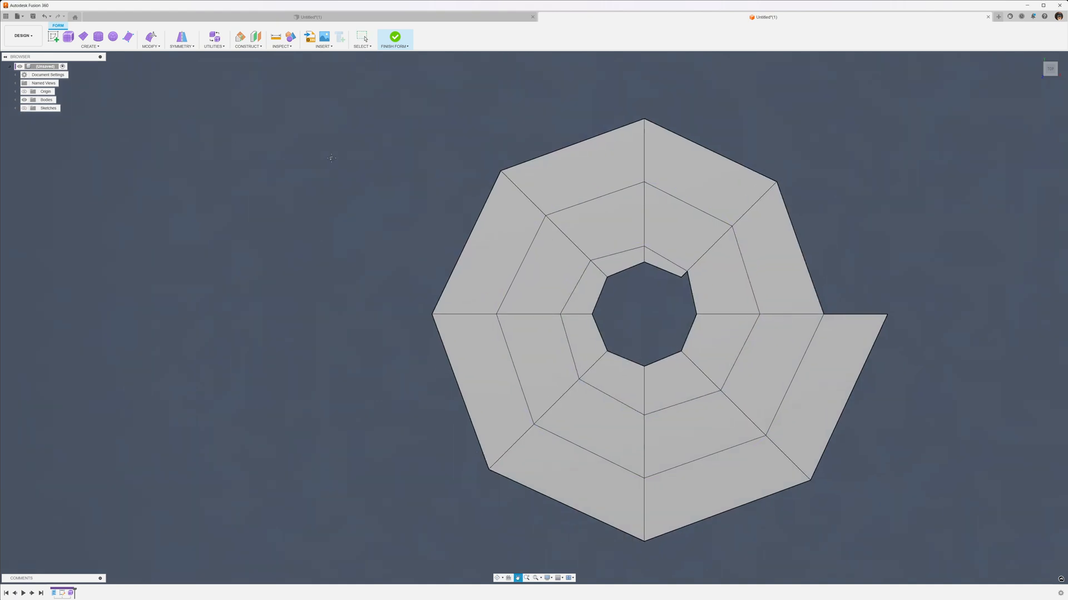
double_click(663, 272)
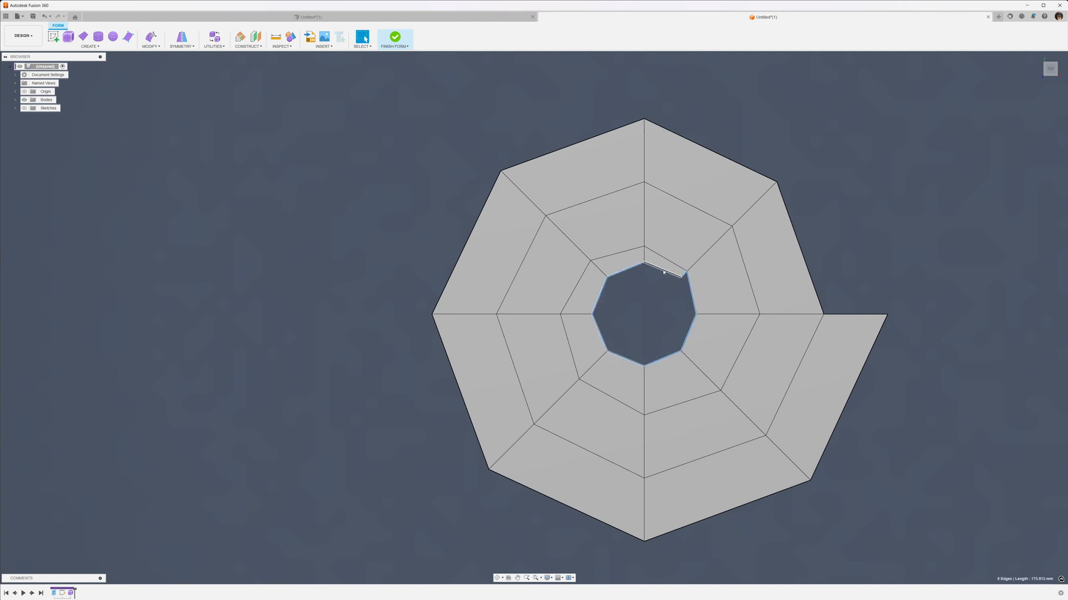
double_click(664, 258)
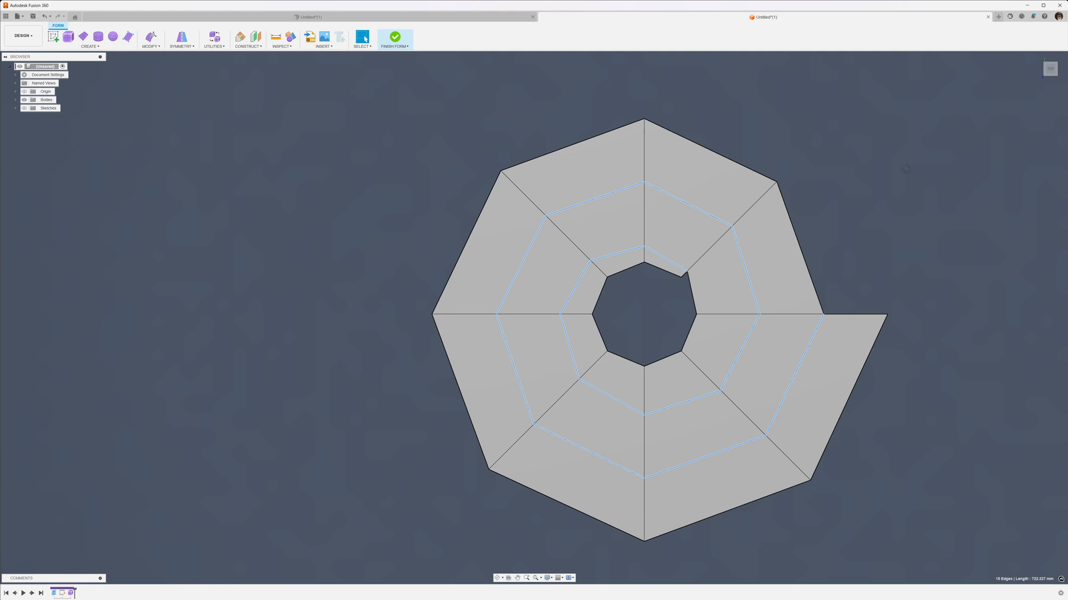
right_click(906, 169)
left_click(927, 243)
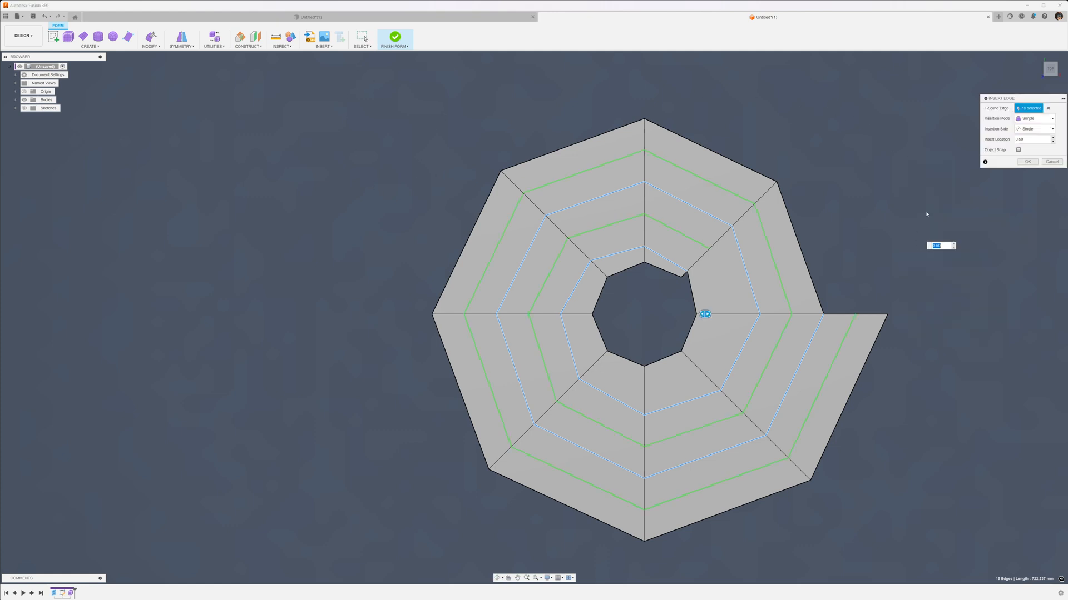
left_click(151, 46)
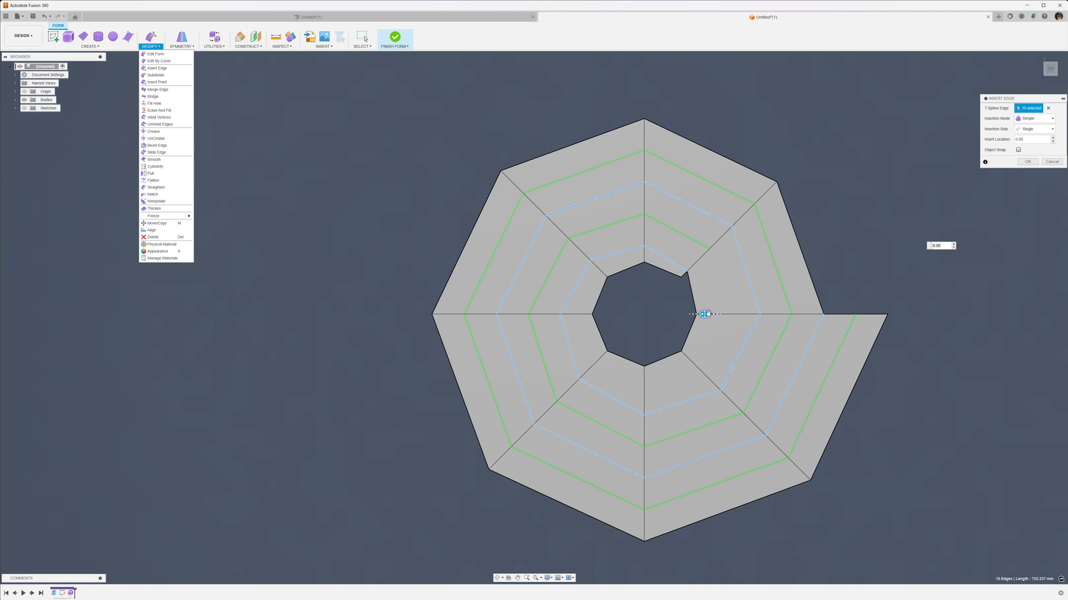
left_click_drag(705, 314, 692, 318)
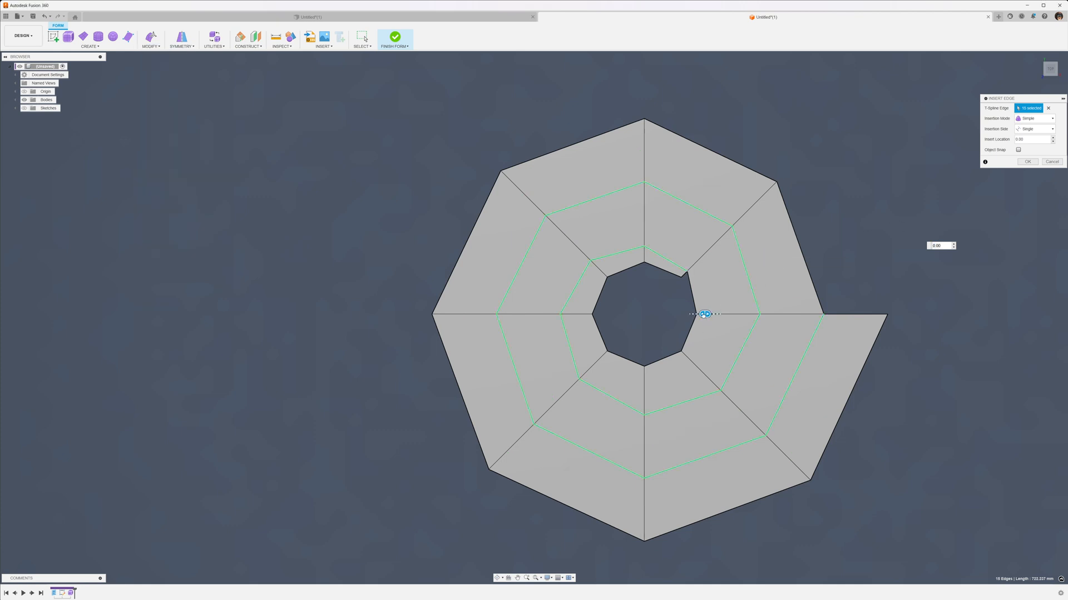
left_click_drag(770, 295, 921, 254)
left_click(1059, 160)
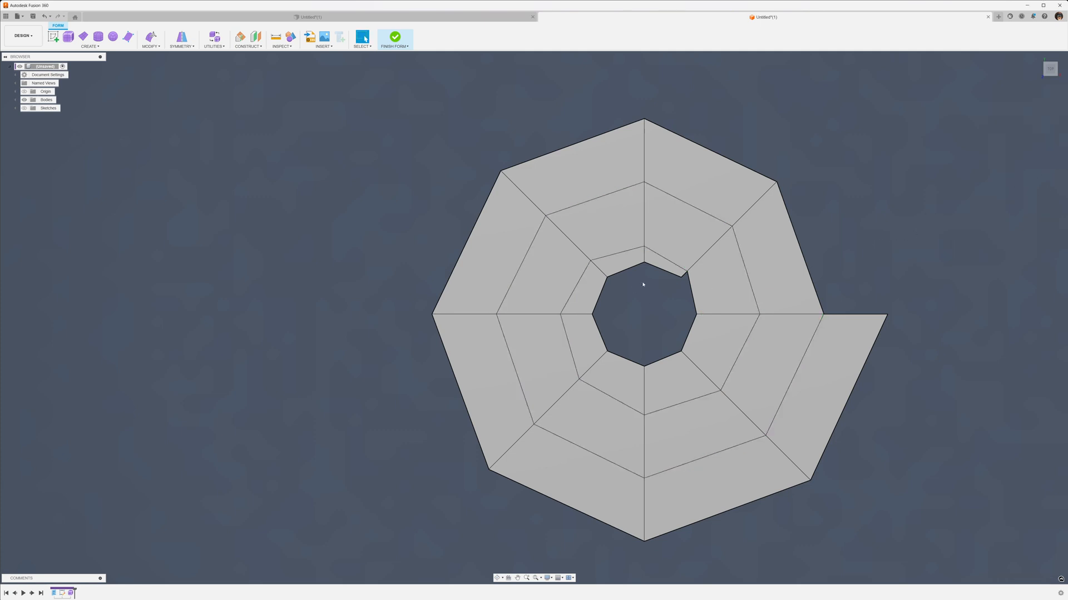
- Insert an edge outward of the whole interior spiral edge loop, midway across the faces, with Simple mode and Single side
double_click(667, 260)
right_click(915, 225)
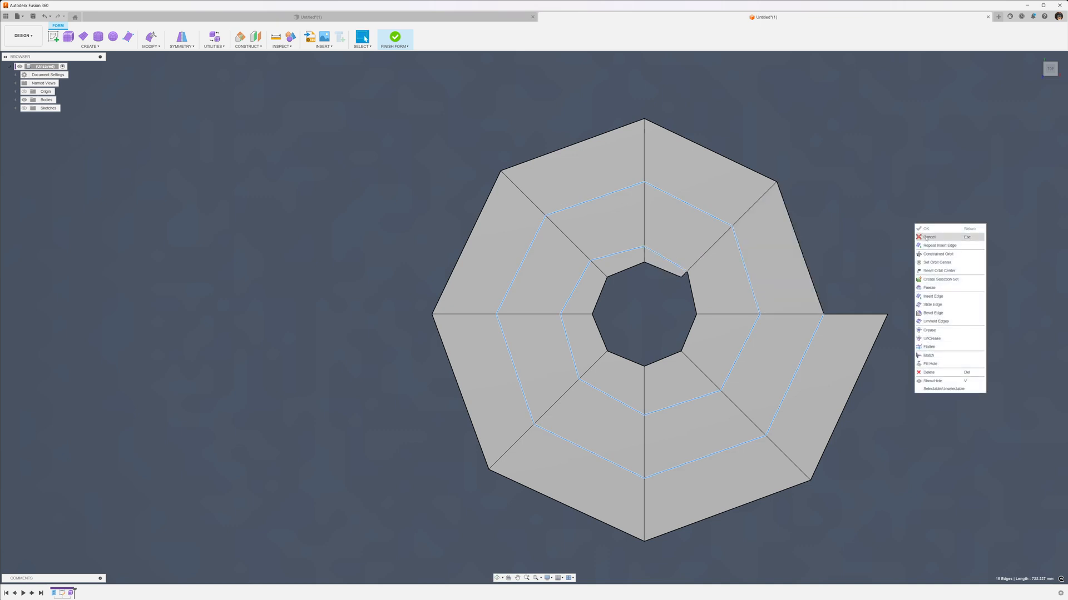
left_click(933, 296)
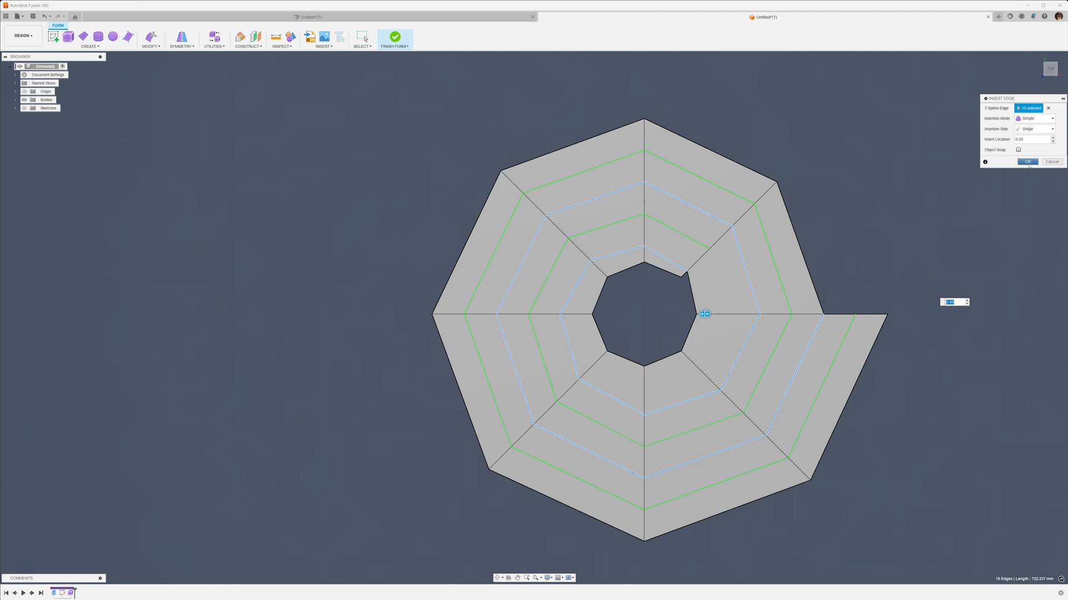
left_click(1028, 162)
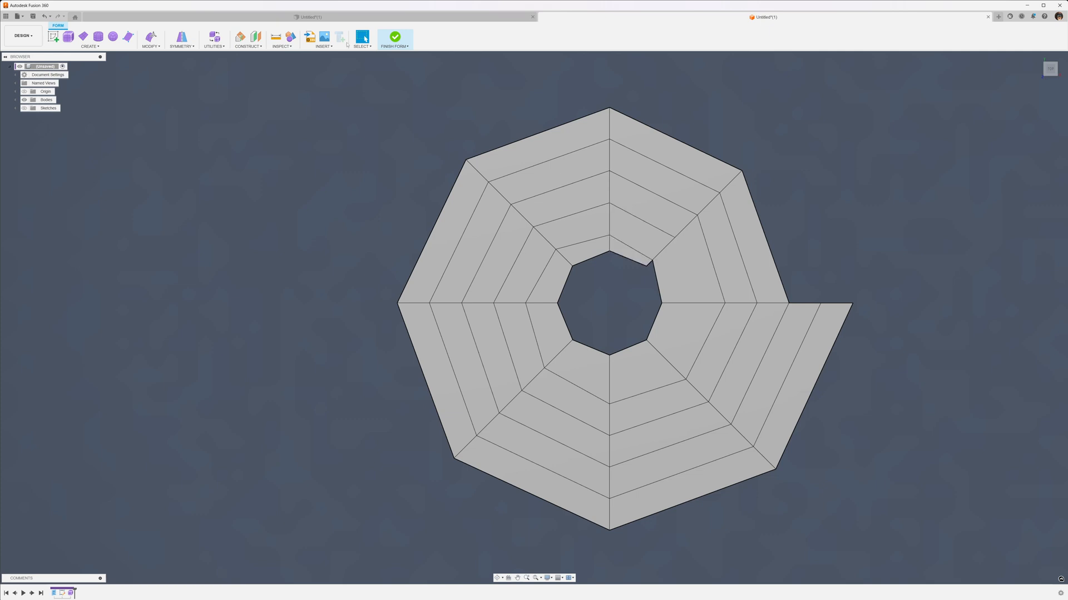
- Start inserting points in Simple mode at the open spiral edge's end on the upper-right diagonal, clockwise midway across the innermost band to the lower-right diagonal
left_click(150, 45)
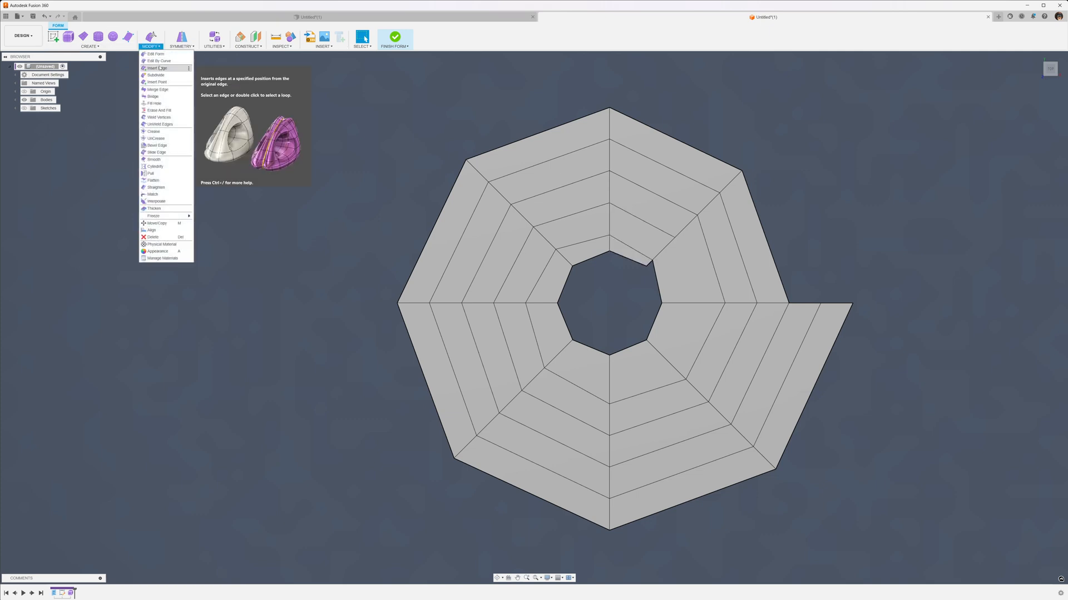
left_click(157, 82)
scroll(674, 260, "up", 3)
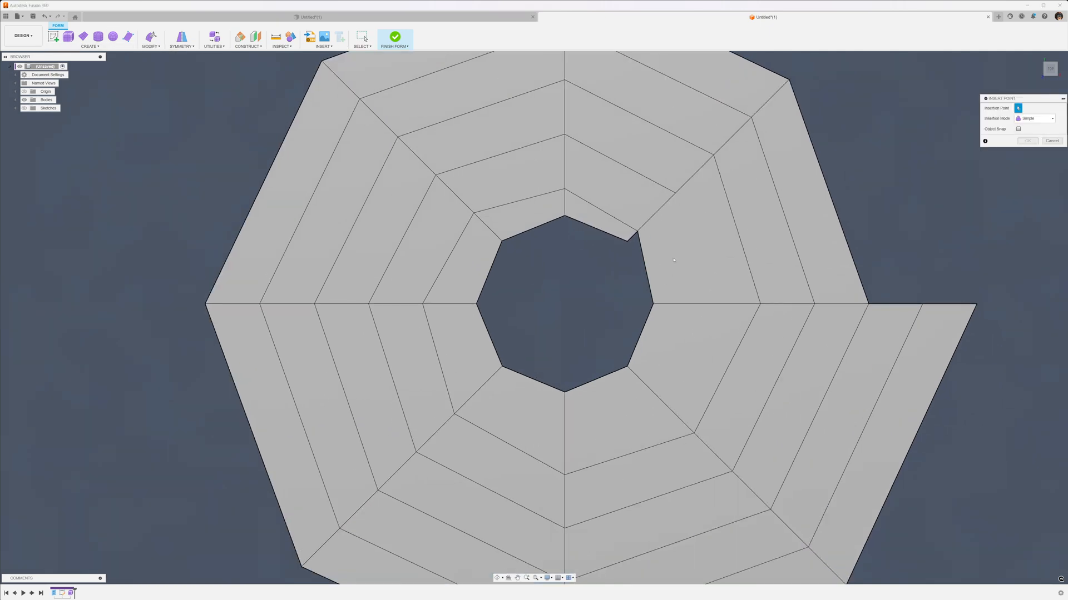
left_click(675, 193)
left_click(705, 304)
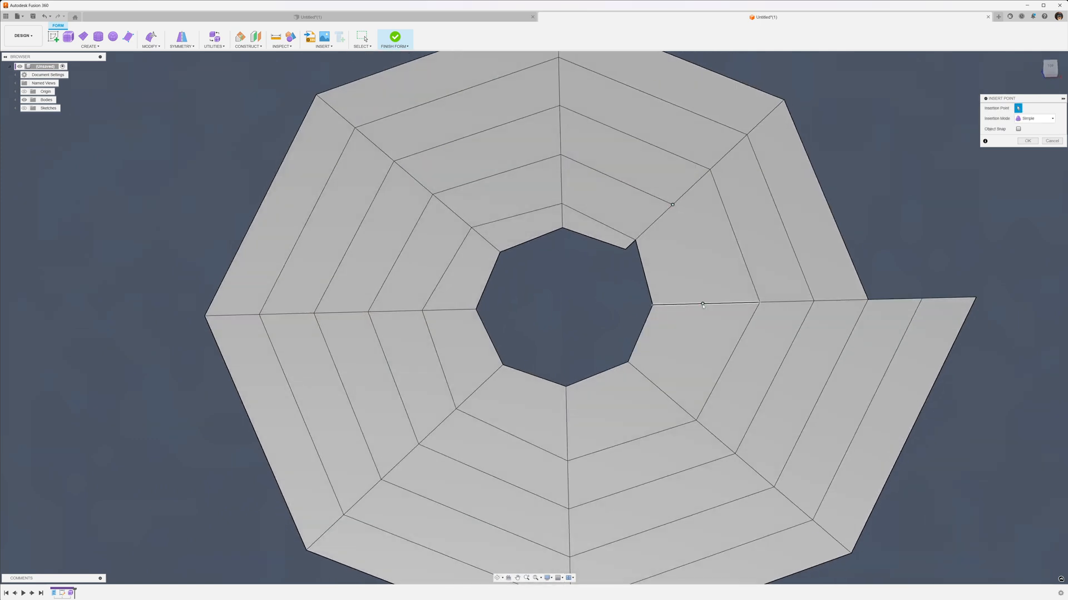
left_click(705, 305)
middle_click_drag(679, 328, 716, 263)
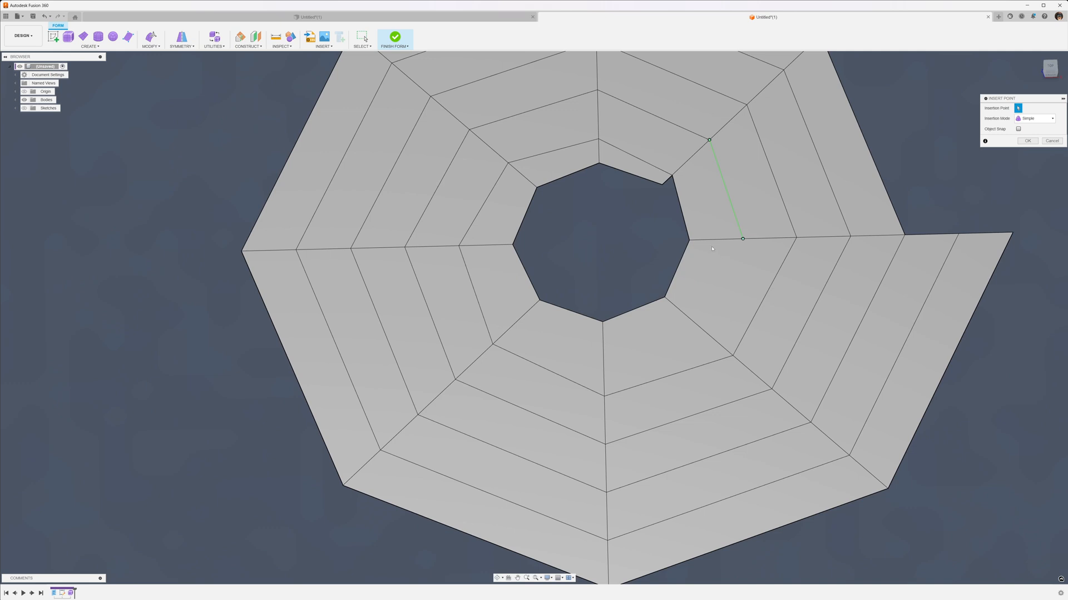
left_click(699, 326)
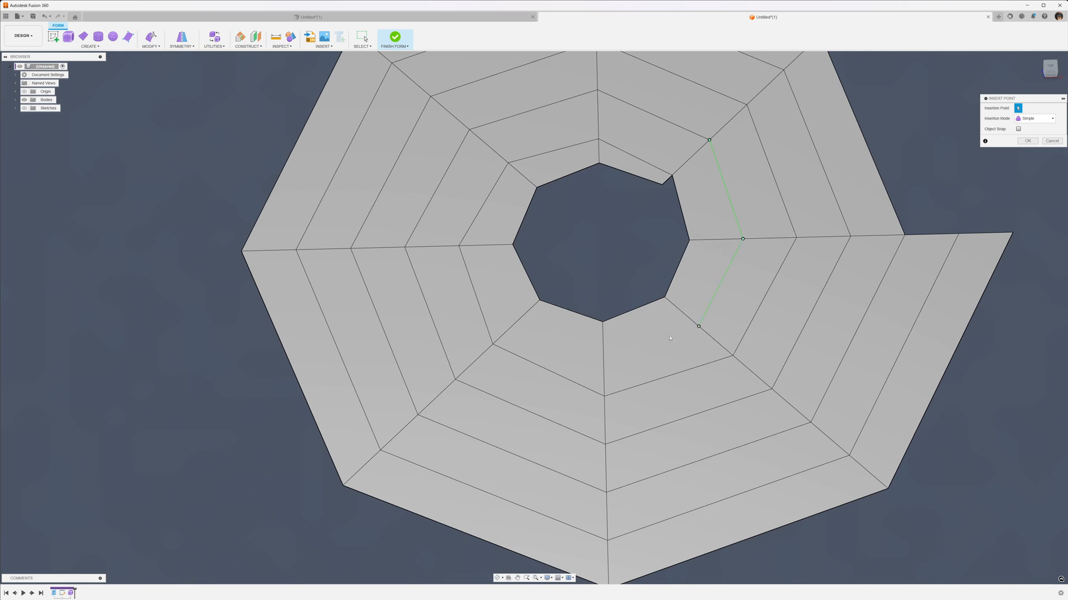
- Continue the inserted points clockwise midway along each remaining innermost-band guide to the short end edge's midpoint, and finish Insert Point
left_click(603, 358)
left_click(517, 323)
left_click(486, 246)
left_click(599, 150)
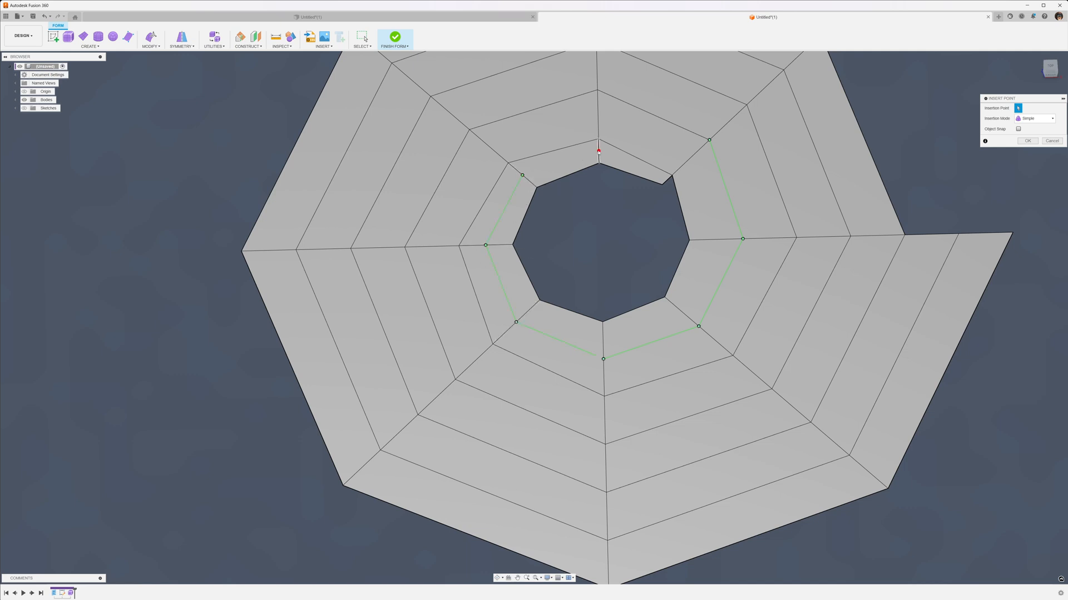
left_click(667, 181)
left_click(1028, 141)
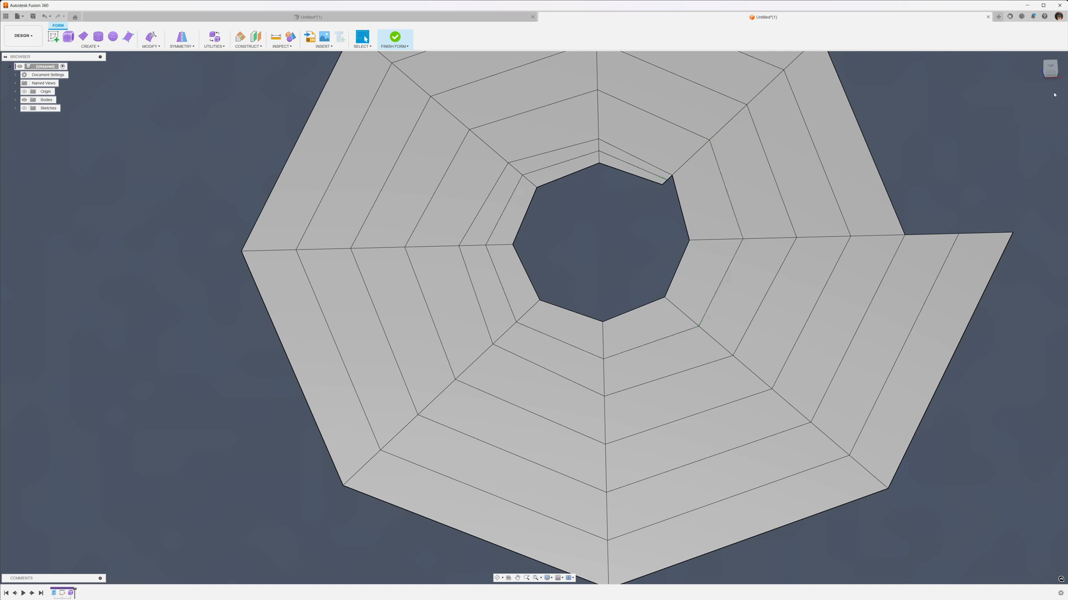
- Move the new vertex on the innermost band's short end edge slightly up and to the left in the top view with Edit Form
left_click(1050, 67)
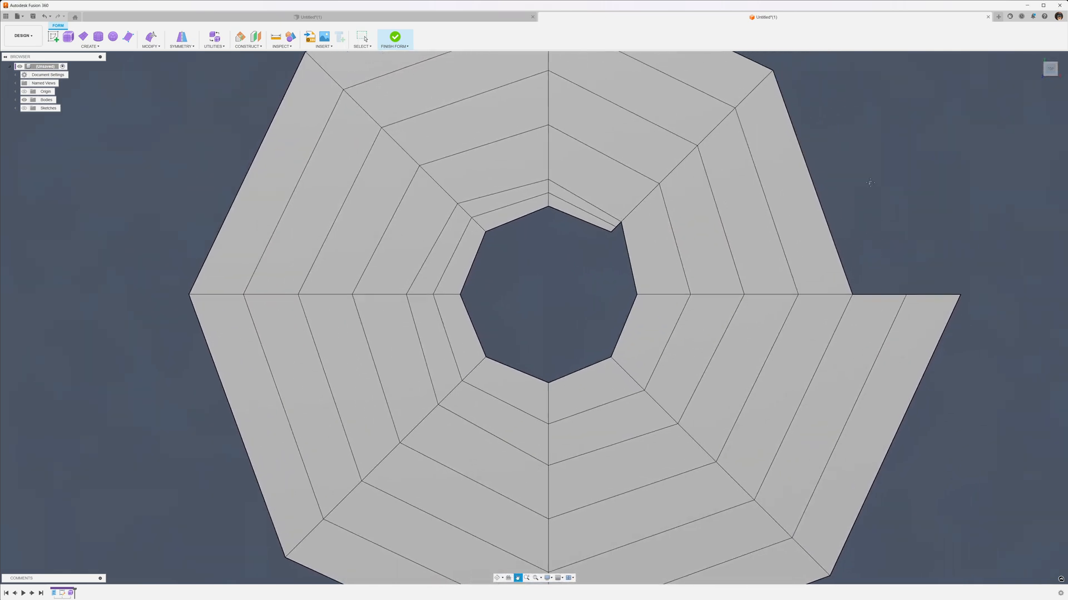
scroll(581, 239, "up", 3)
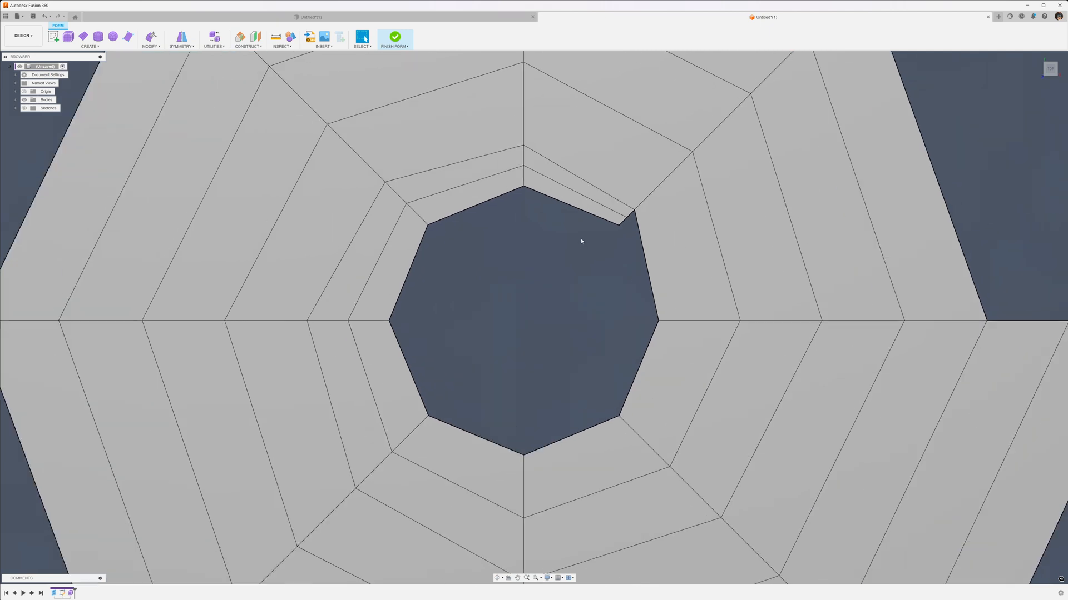
left_click(626, 219)
right_click(993, 154)
left_click(998, 149)
left_click_drag(635, 209, 623, 202)
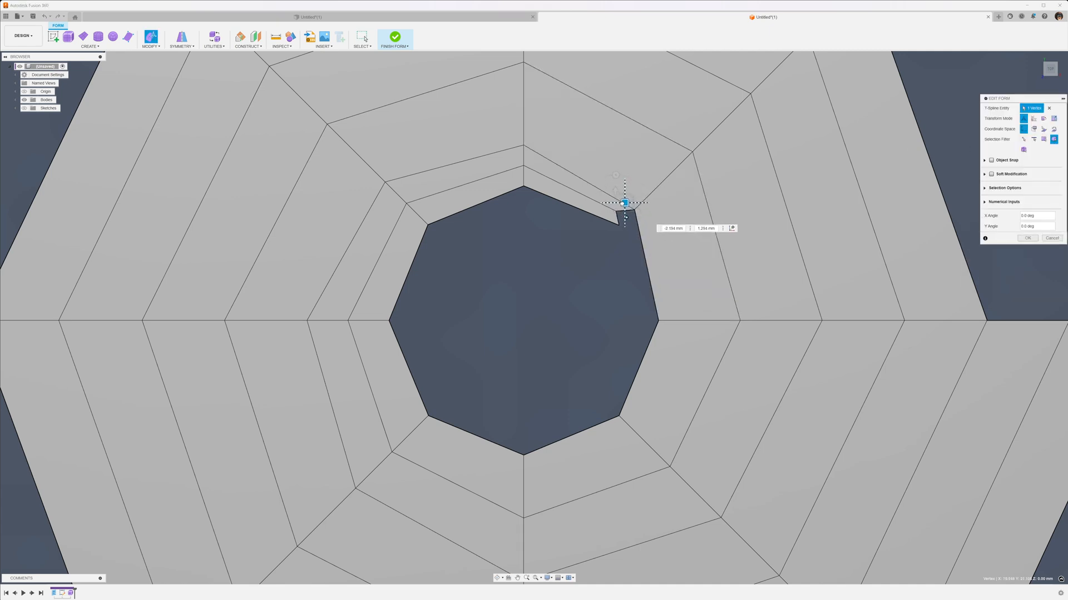
left_click(1029, 239)
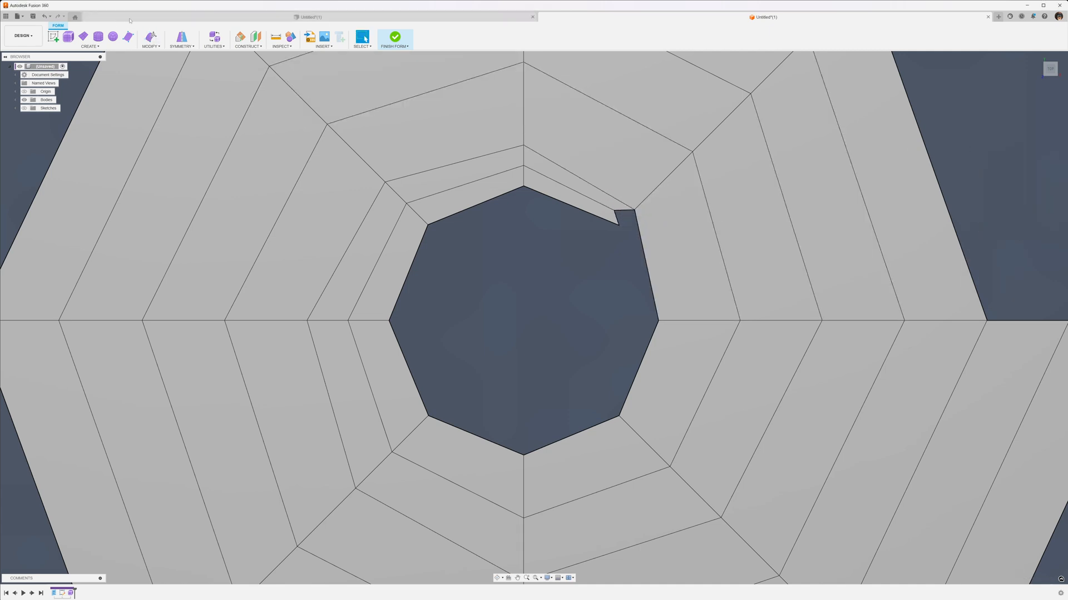
- Add a four-sided face that fills the small notch beside the innermost band's end, snapped to the surrounding vertices
left_click(132, 38)
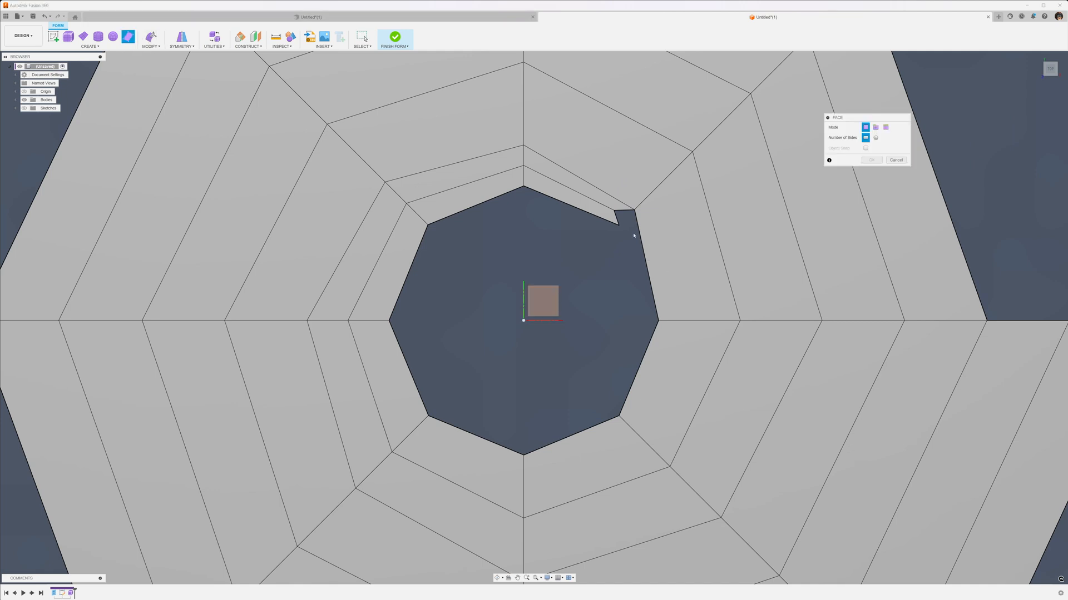
left_click(619, 225)
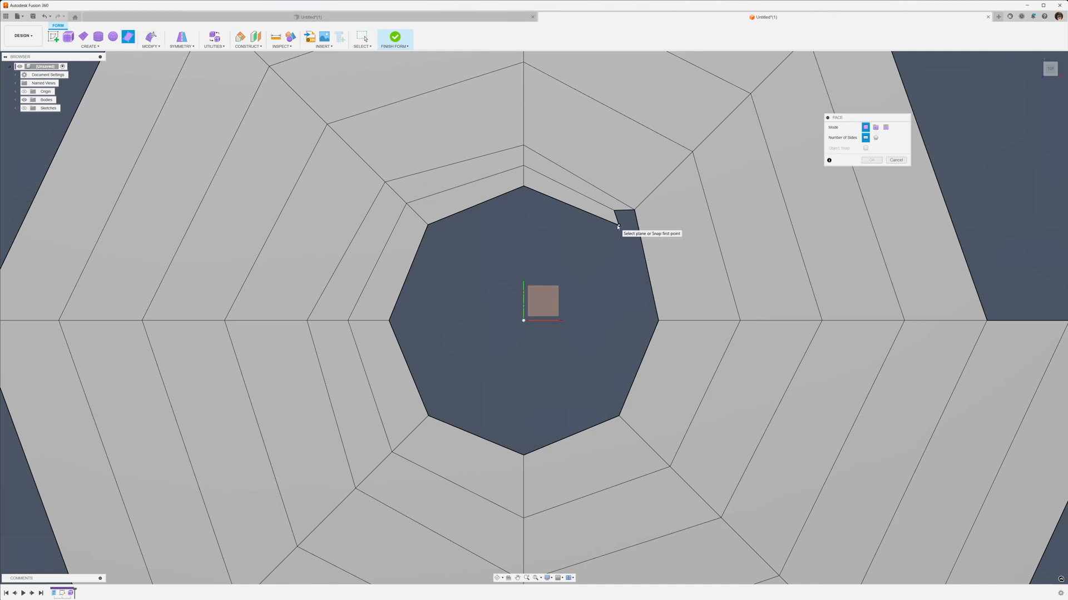
left_click(658, 320)
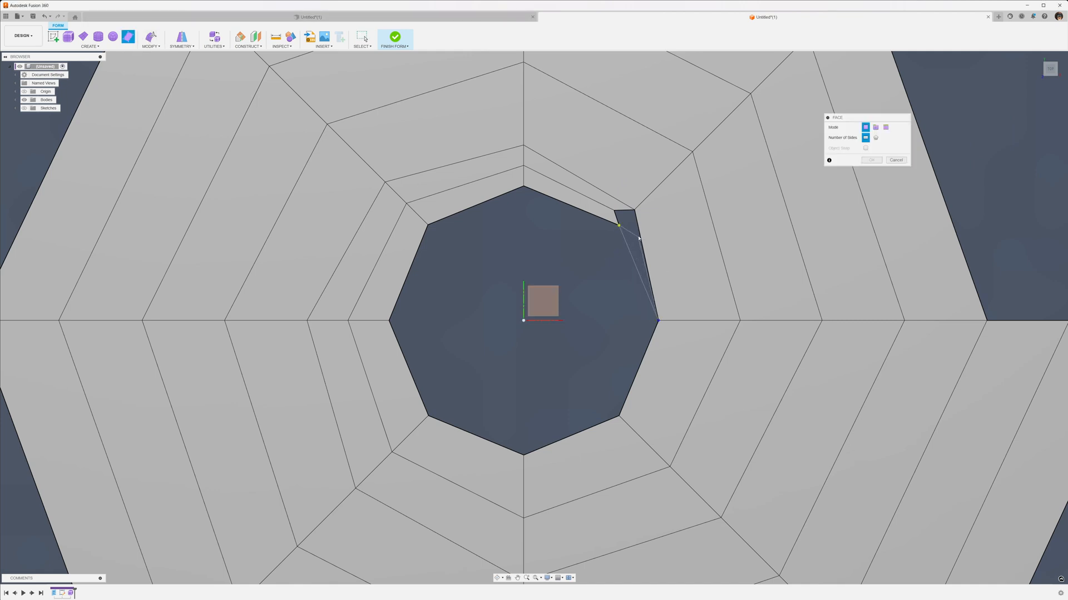
left_click(614, 211)
- Add two four-sided faces across the right and left portions of the central hole, snapped to its corner vertices
middle_click_drag(664, 316, 724, 294)
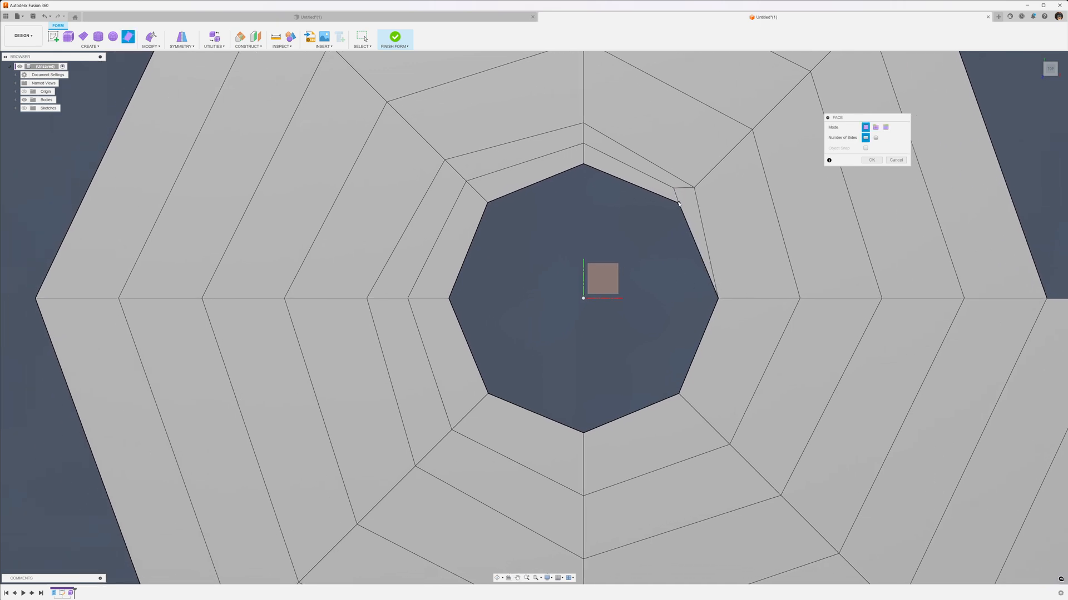
left_click(583, 433)
left_click(678, 394)
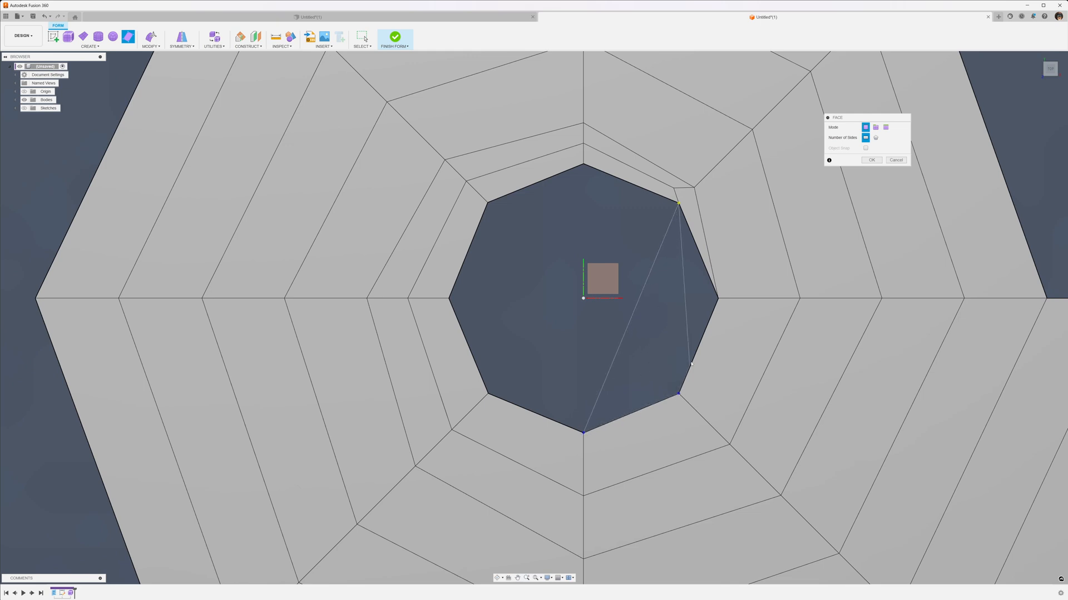
left_click(718, 300)
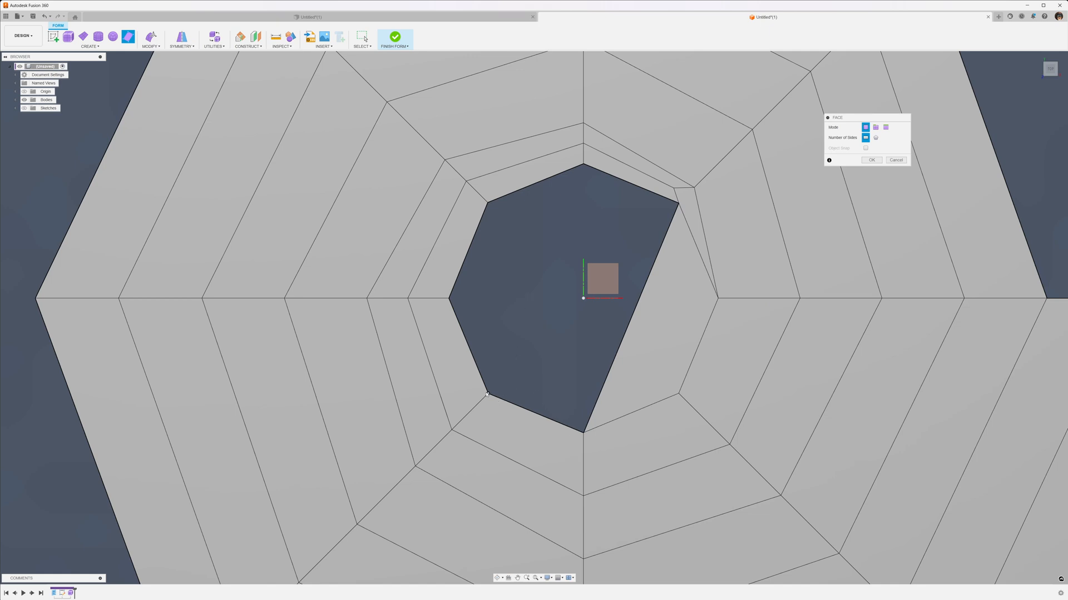
left_click(449, 299)
left_click(488, 202)
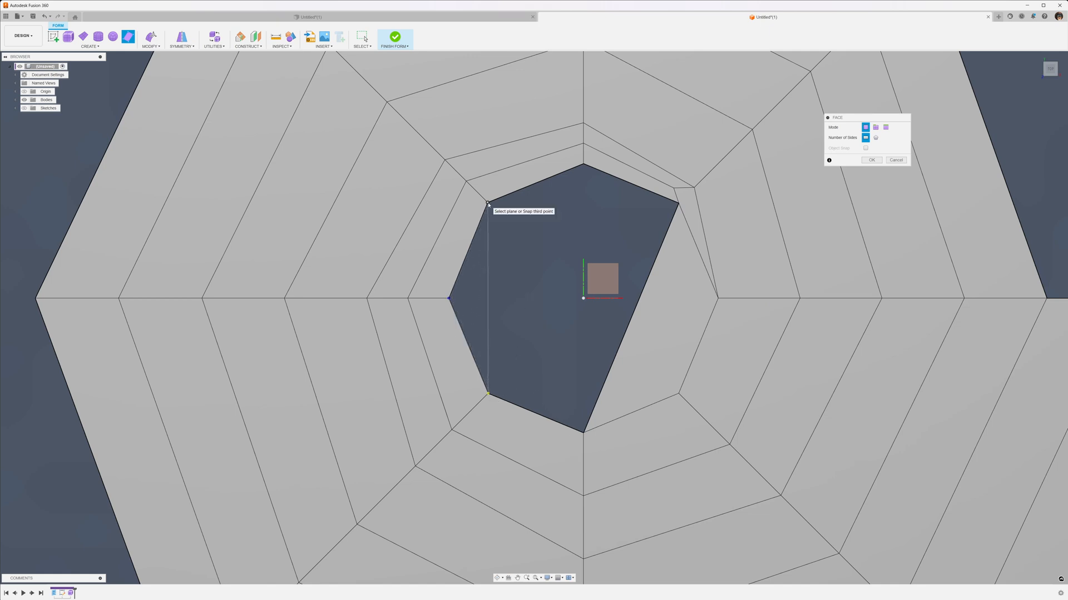
left_click(584, 166)
- Add a four-sided face over the remaining central gap between the two new faces, and finish the Face command
left_click(679, 204)
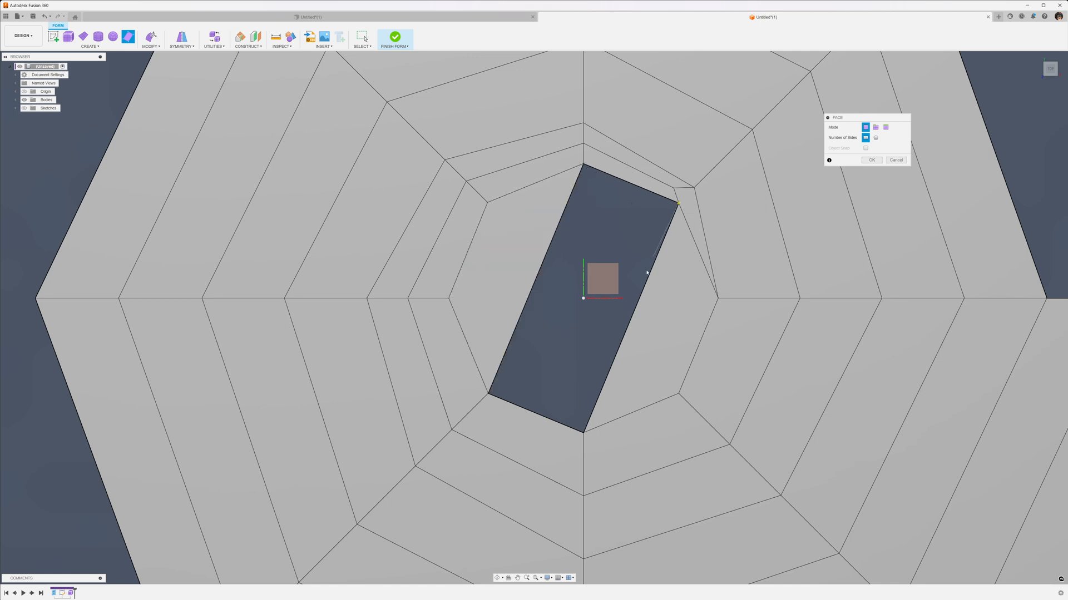
left_click(583, 433)
left_click(488, 393)
left_click(582, 164)
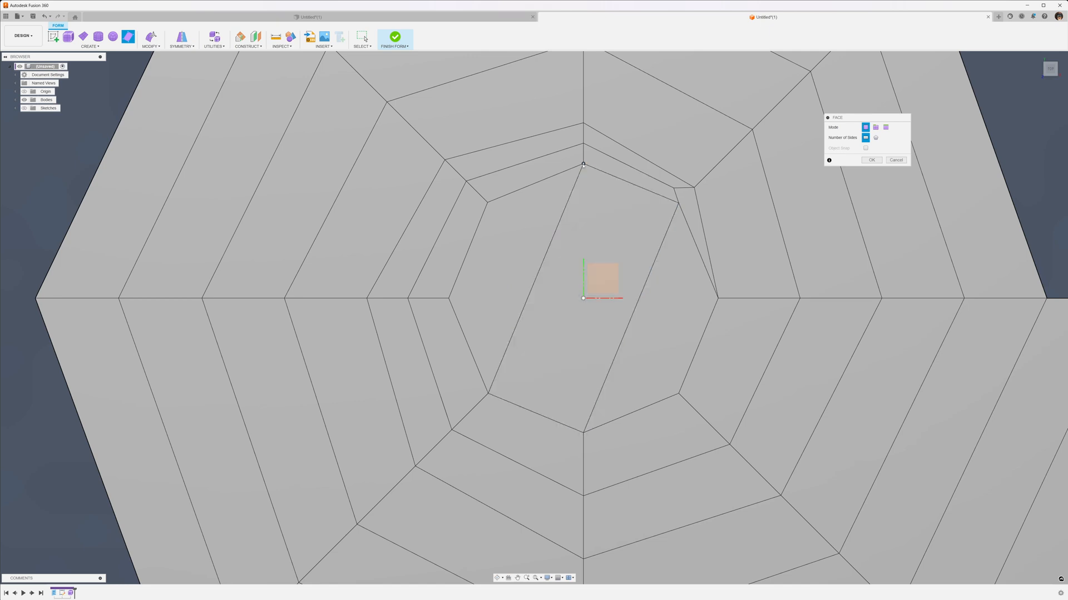
left_click(872, 160)
- Select the whole inserted spiral edge loop, starting from its edge on the outer tail of the form
scroll(758, 243, "down", 5)
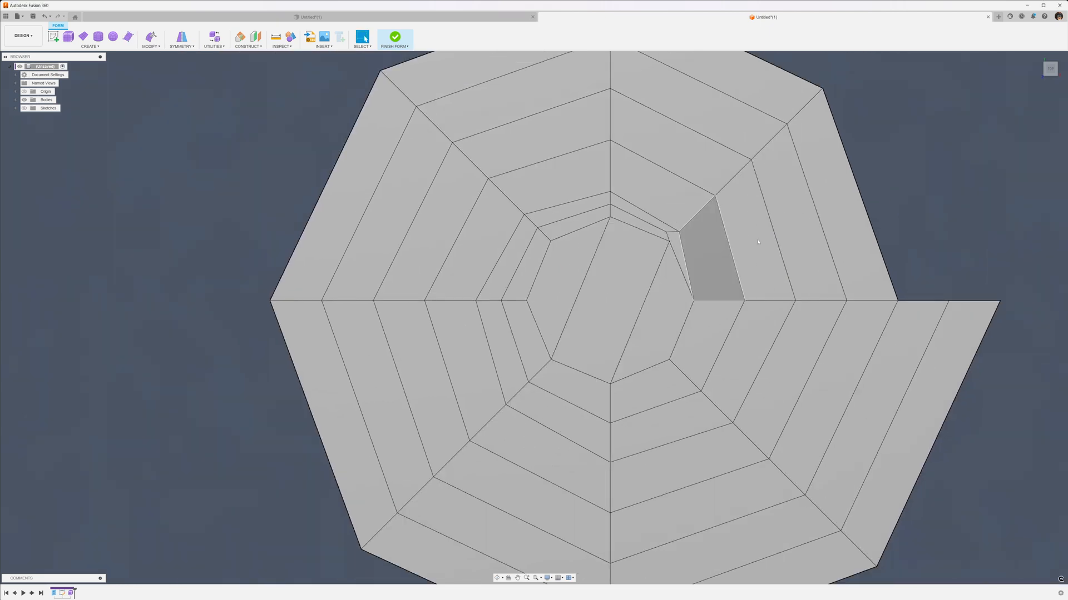
middle_click_drag(1009, 178, 1010, 147)
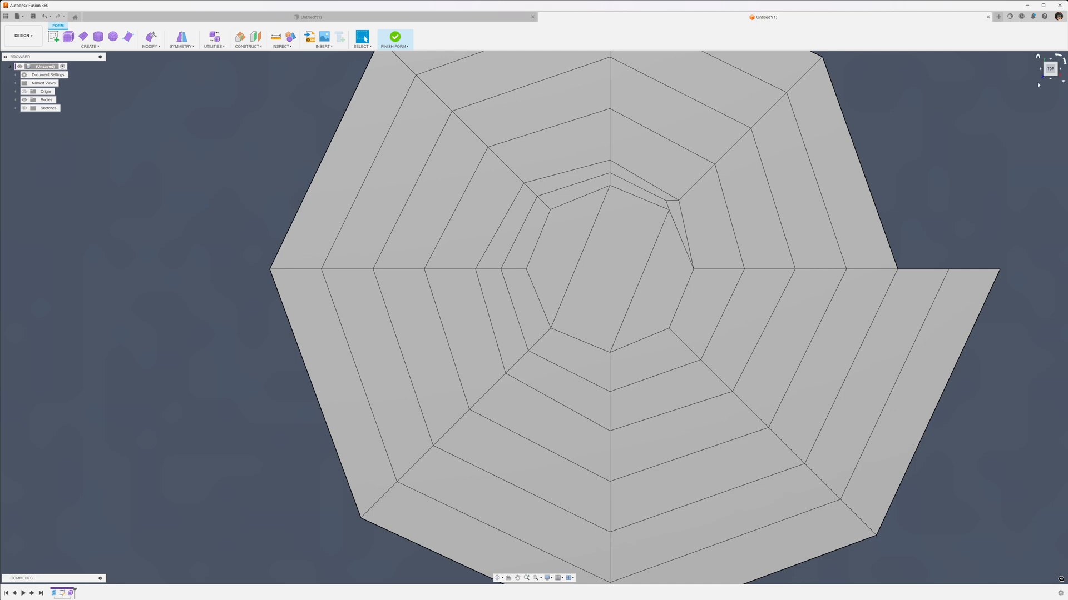
middle_click_drag(939, 184, 929, 176, "shift")
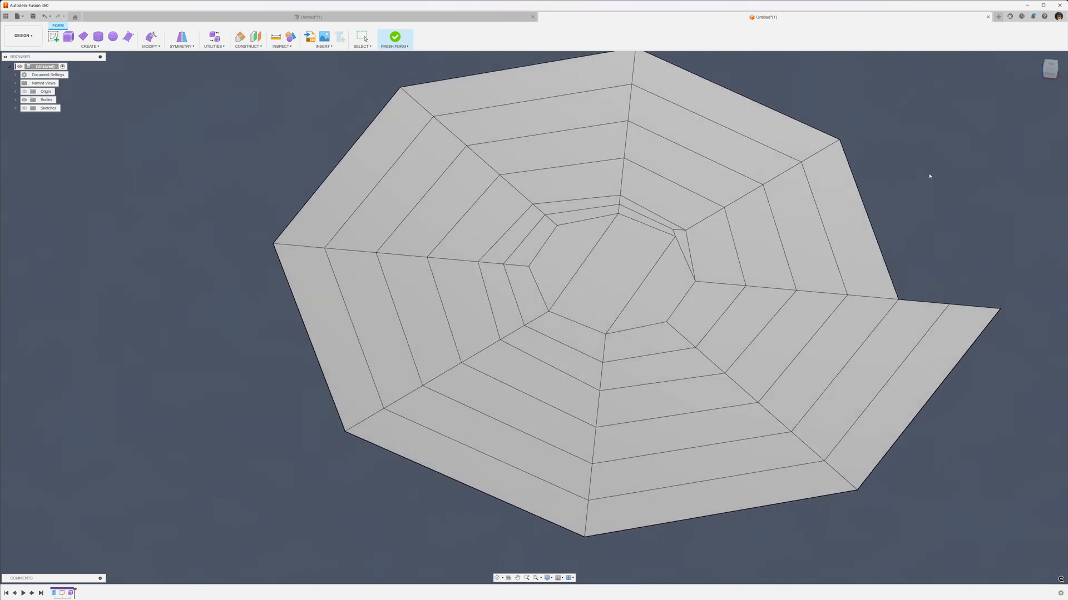
double_click(903, 362)
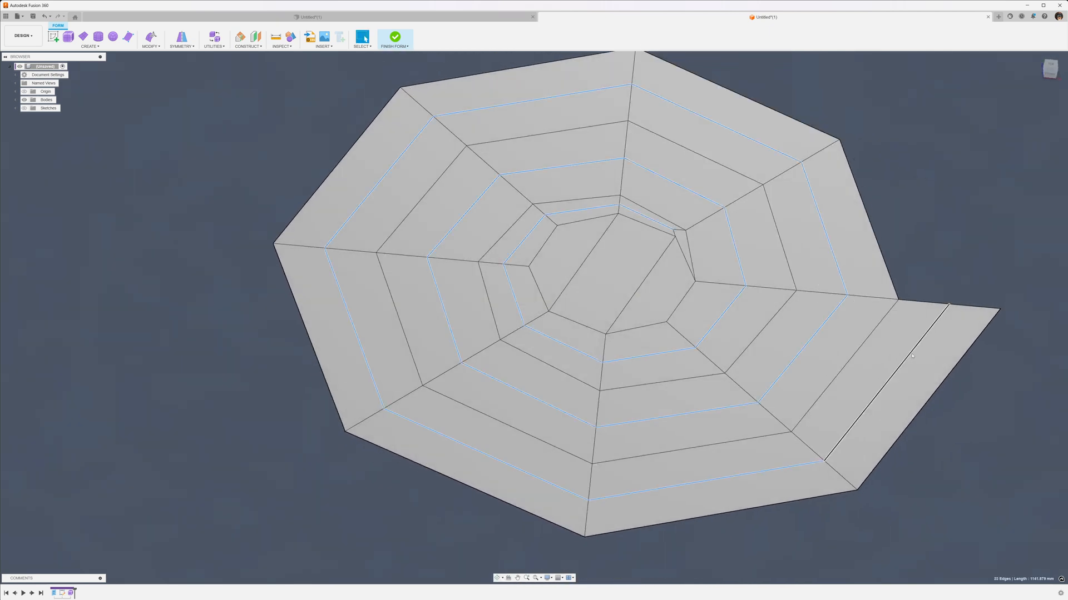
- Try to raise the spiral edge loop together with the three central faces, and drop those faces from the selection
left_click(661, 283)
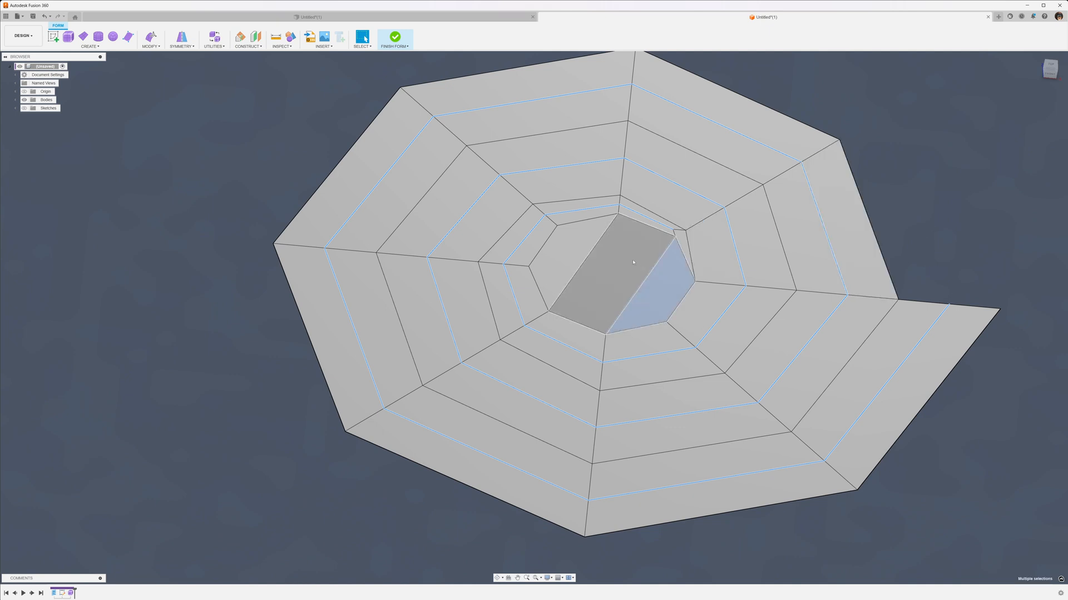
left_click(612, 272)
left_click(561, 262)
right_click(939, 161)
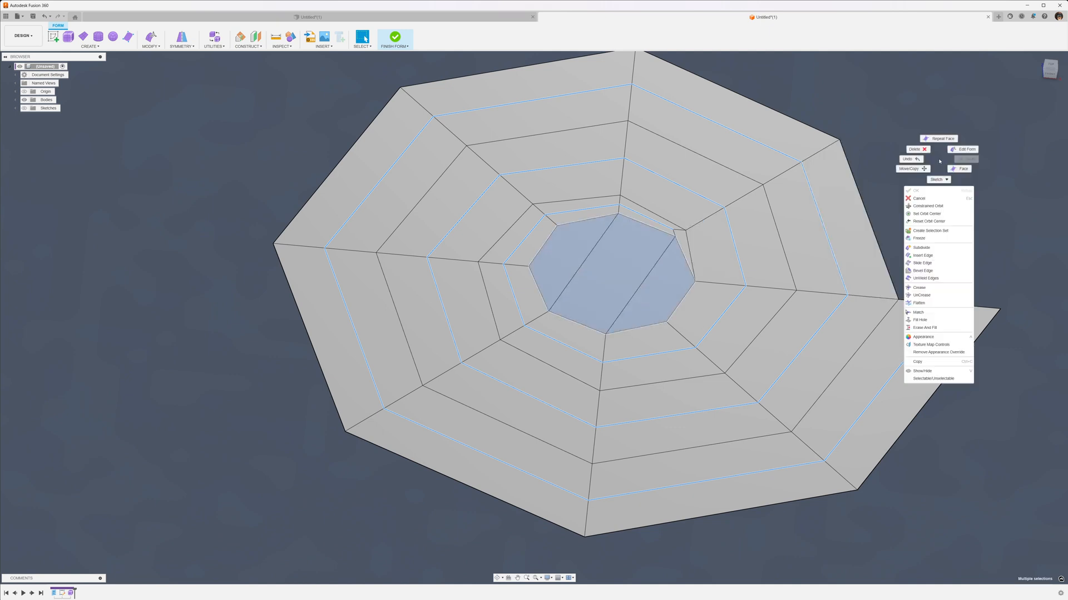
left_click(965, 149)
middle_click_drag(619, 222, 619, 254, "shift")
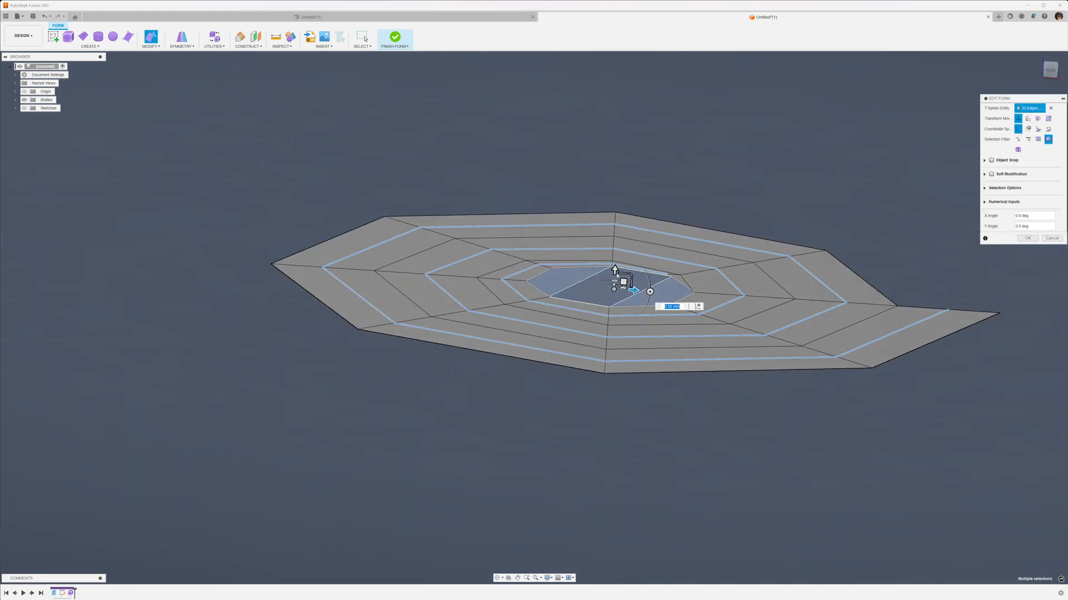
left_click_drag(614, 271, 617, 199)
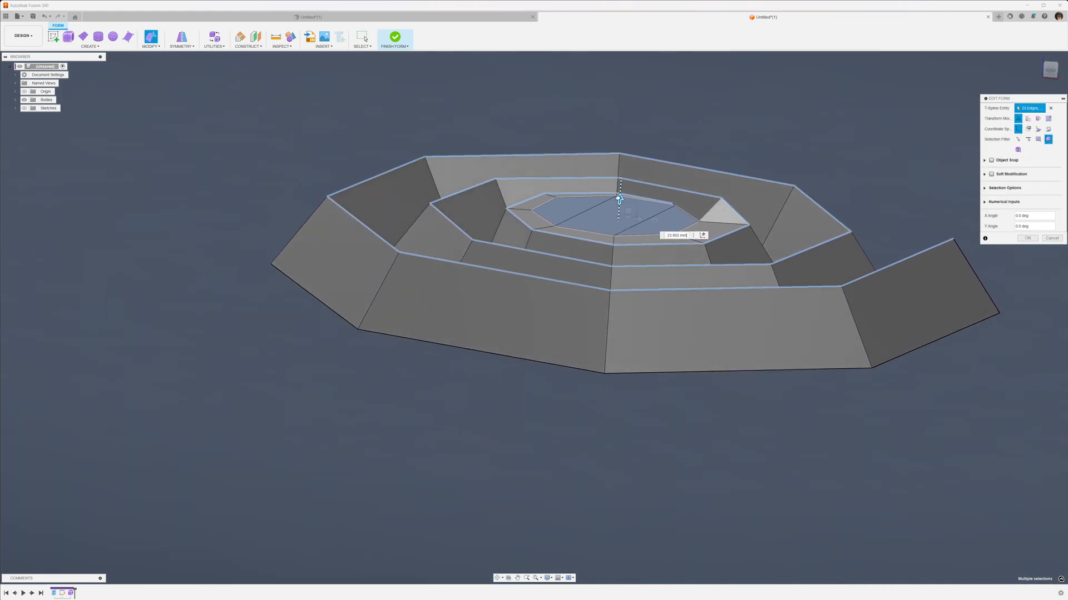
middle_click_drag(615, 362, 583, 334, "shift")
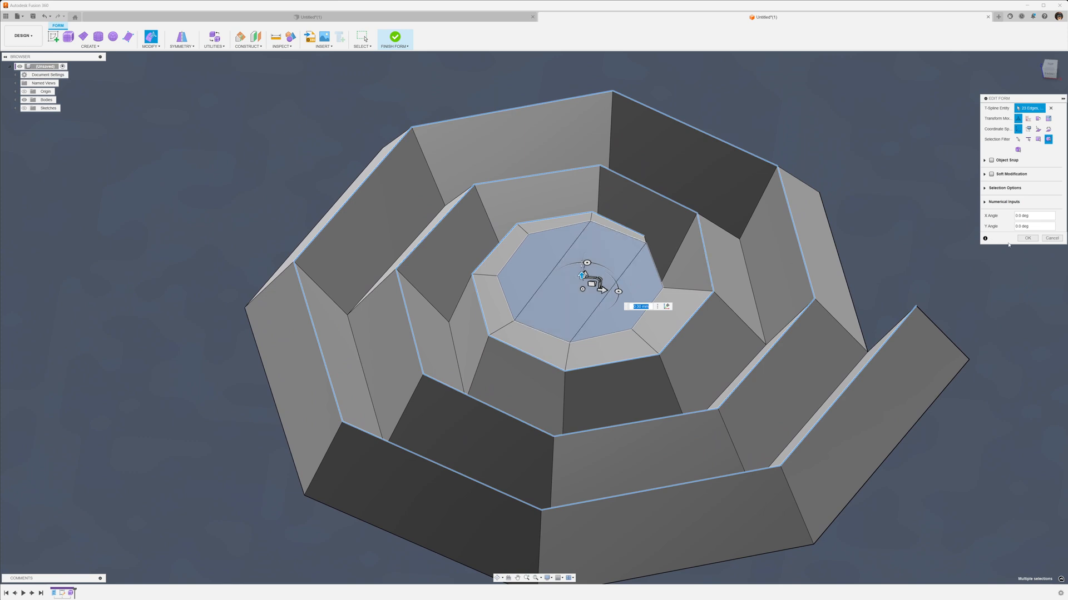
left_click(1052, 238)
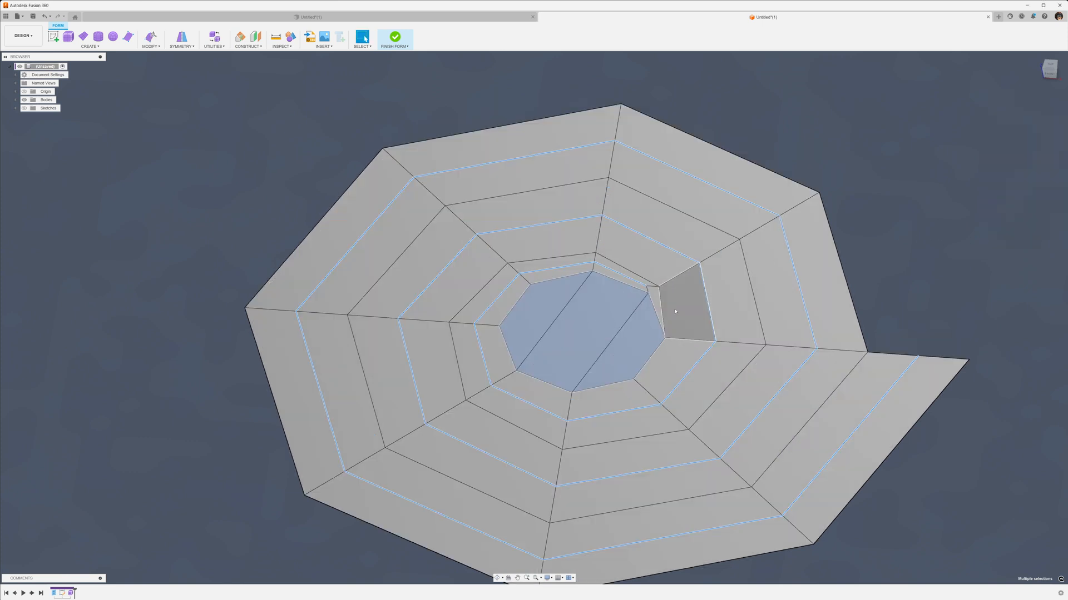
left_click(555, 301, "ctrl")
left_click(584, 312, "ctrl")
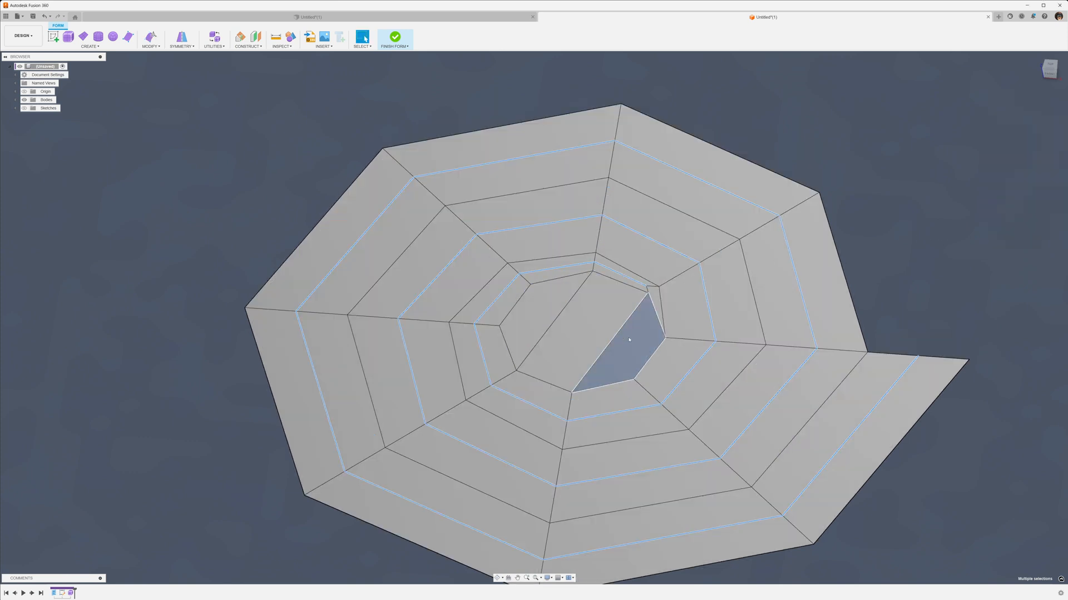
left_click(628, 339, "ctrl")
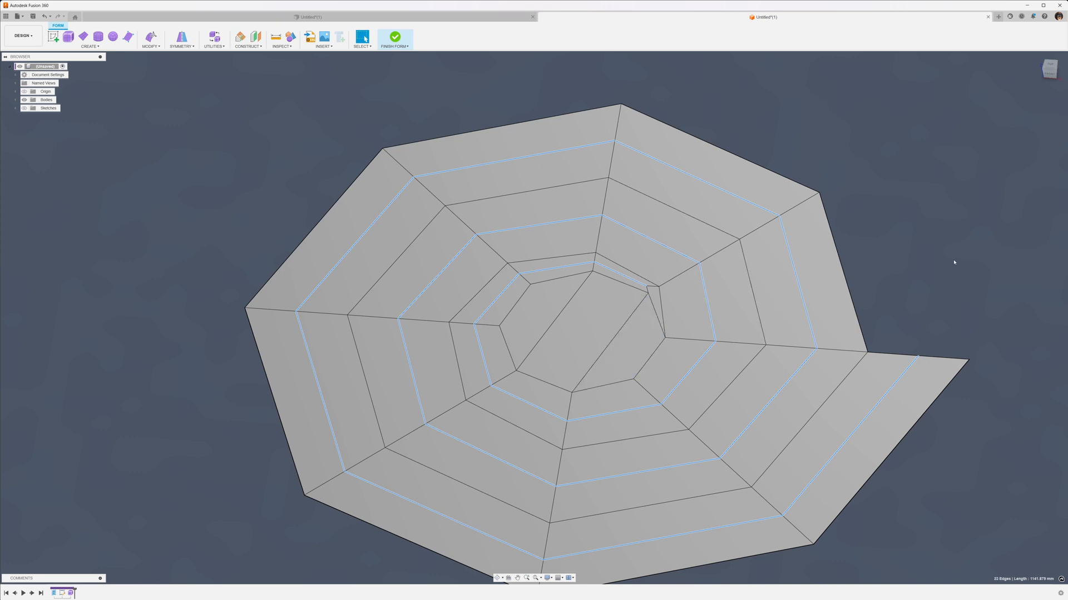
right_click(969, 243)
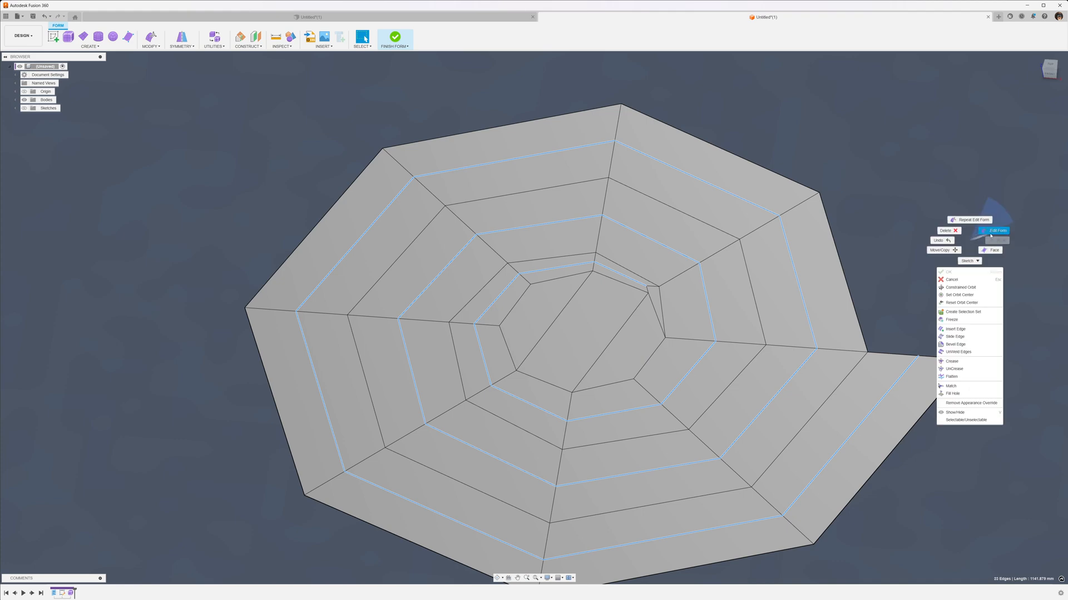
left_click(990, 231)
middle_click_drag(924, 236, 867, 238, "shift")
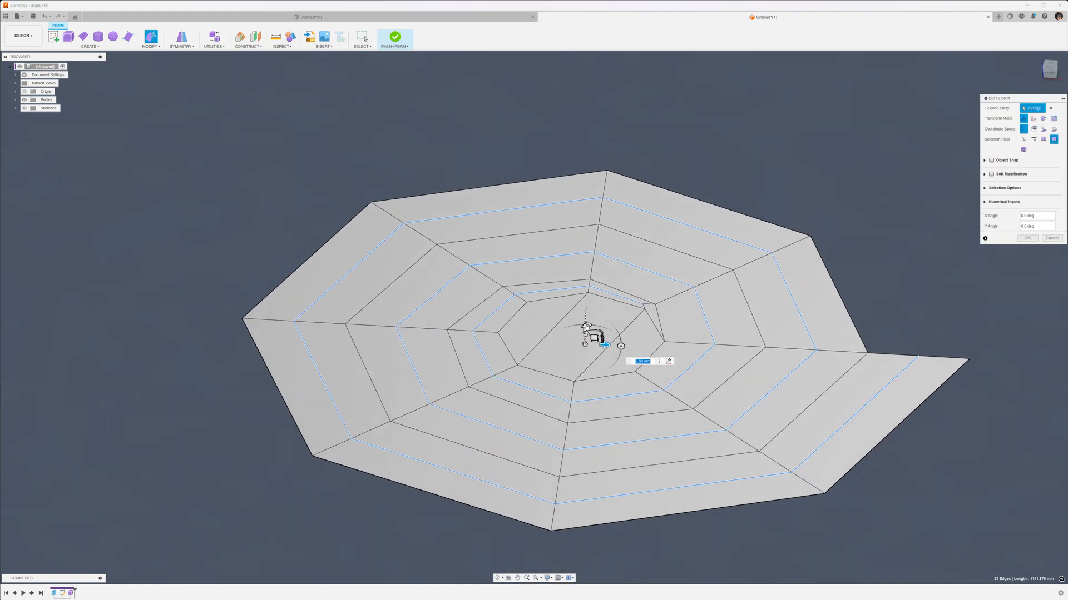
left_click_drag(585, 328, 586, 278)
mouse_move(586, 278)
middle_mouse_down("shift")
mouse_move(580, 290)
mouse_move(580, 282)
mouse_move(591, 292)
middle_mouse_up("shift")
middle_click_drag(650, 310, 598, 323, "shift")
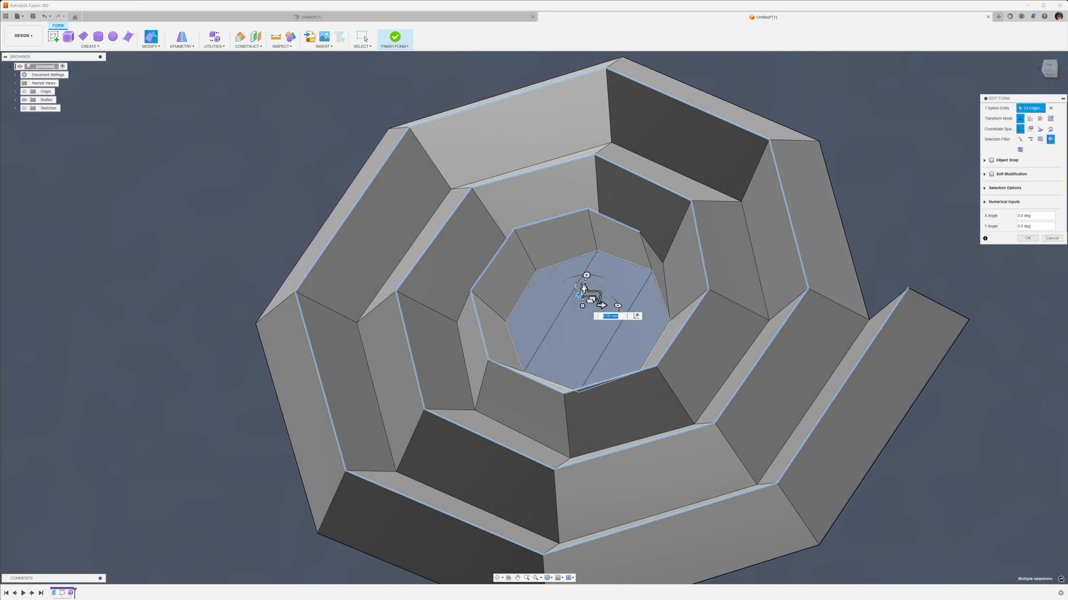
left_click(1050, 239)
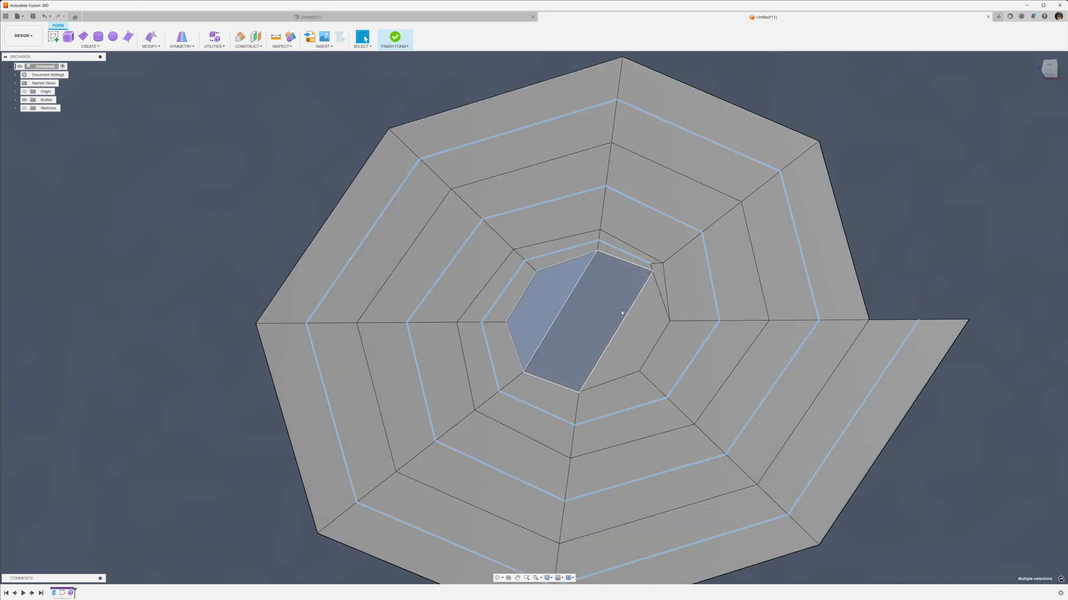
- Raise the spiral edge loop together with the three central faces to form upright ridges with Edit Form
right_click(977, 225)
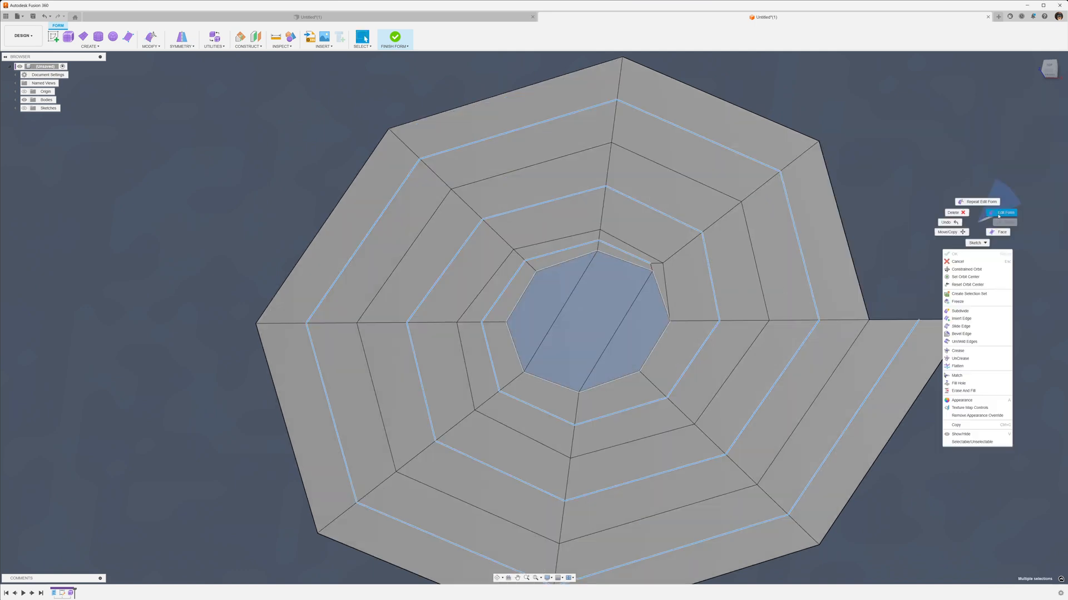
left_click(1001, 210)
middle_click_drag(943, 225, 964, 207, "shift")
left_click_drag(586, 318, 593, 269)
middle_click_drag(801, 189, 776, 240, "shift")
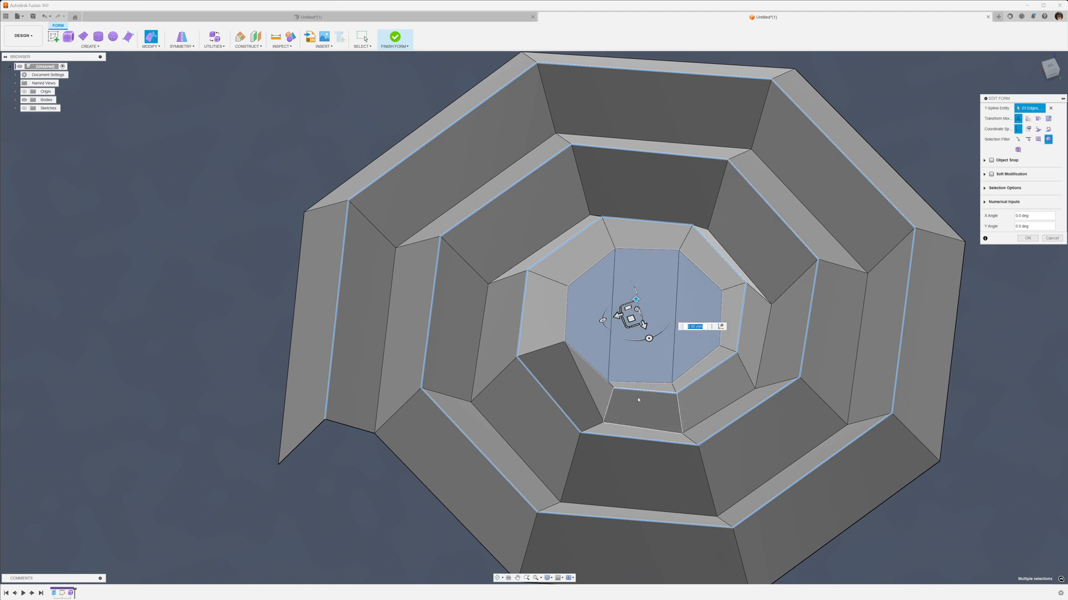
- Adjust the height of the vertices at the inner end of the spiral valley beside the central faces, the first to about 13.48 mm
left_click(604, 422)
middle_click_drag(615, 449, 600, 406, "shift")
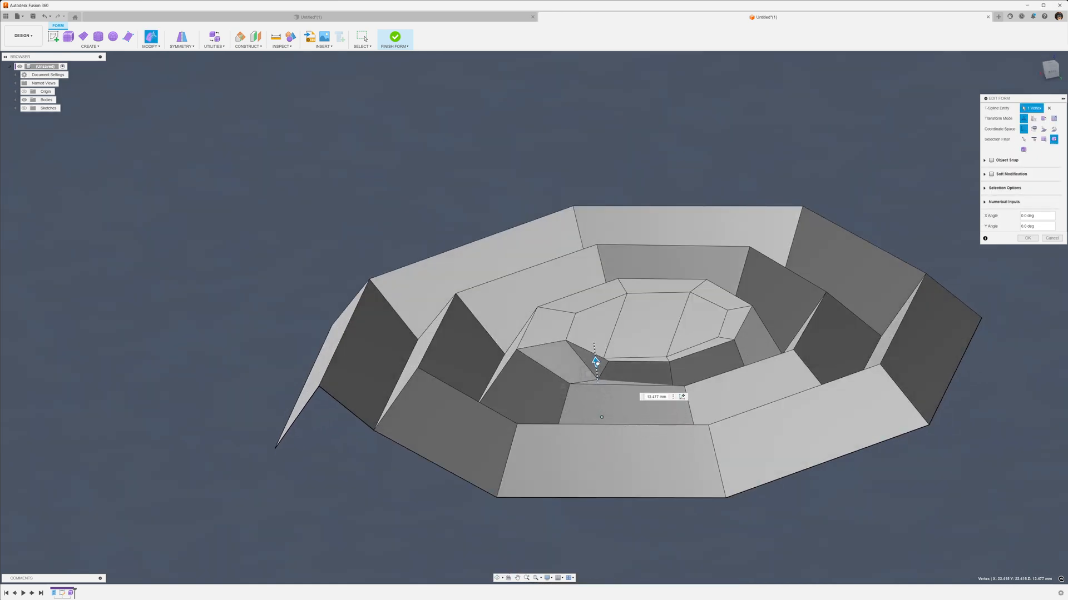
middle_click_drag(601, 417, 706, 378, "shift")
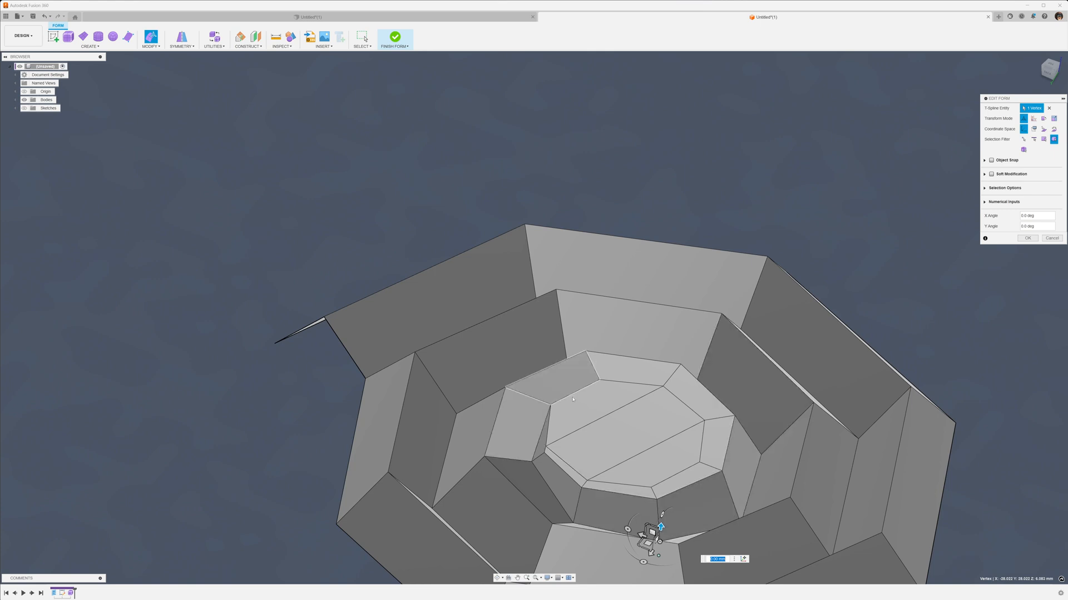
middle_click_drag(593, 415, 625, 353, "shift")
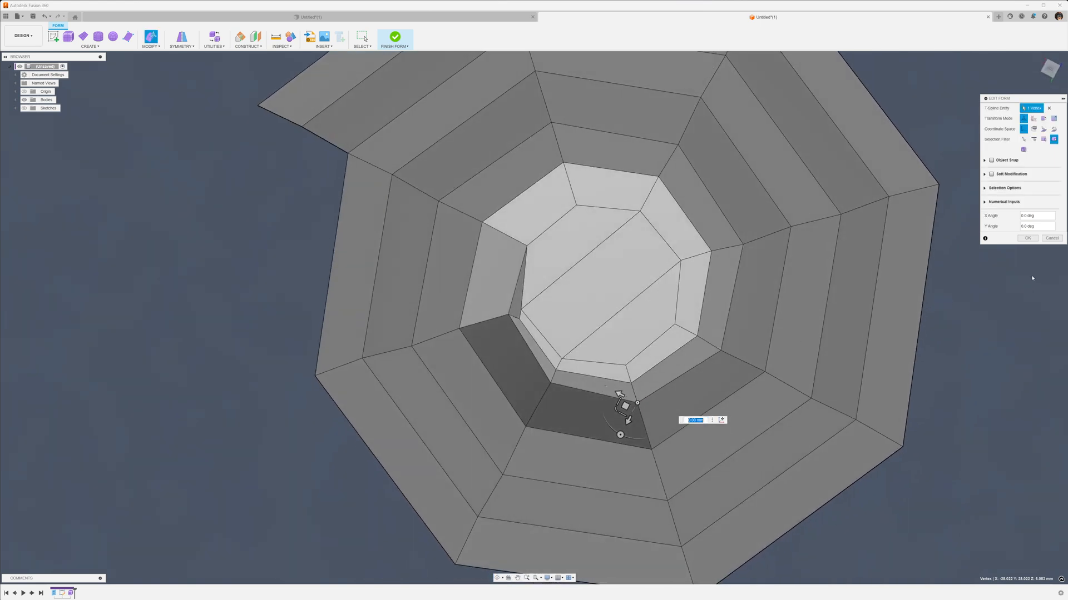
middle_click_drag(1032, 278, 1066, 227, "shift")
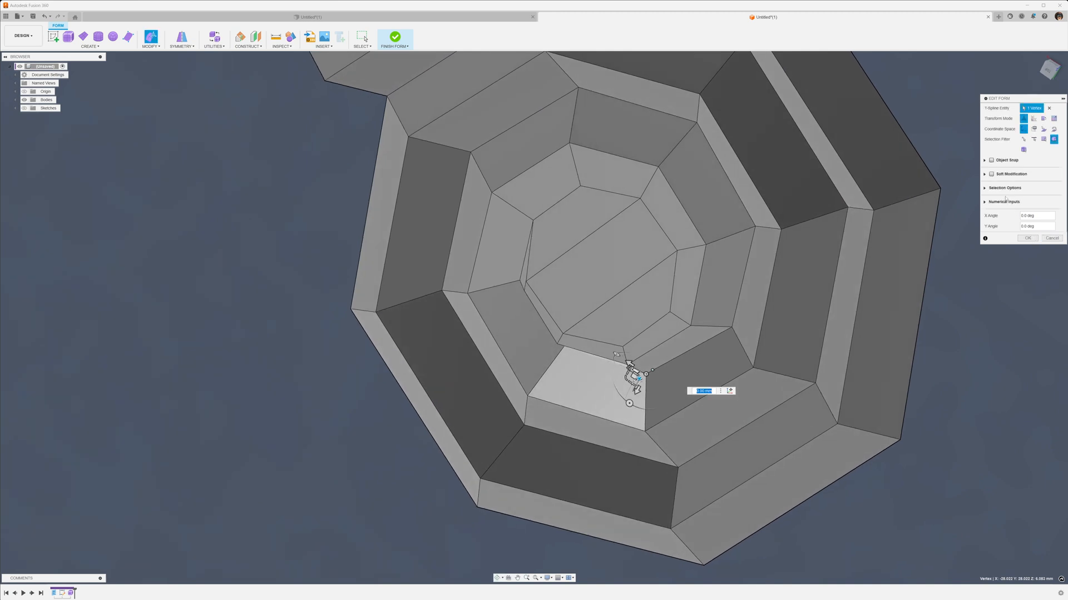
- Switch the form to smooth display in the selection options and accept the Edit Form changes
left_click(985, 188)
middle_click_drag(853, 269, 912, 285, "shift")
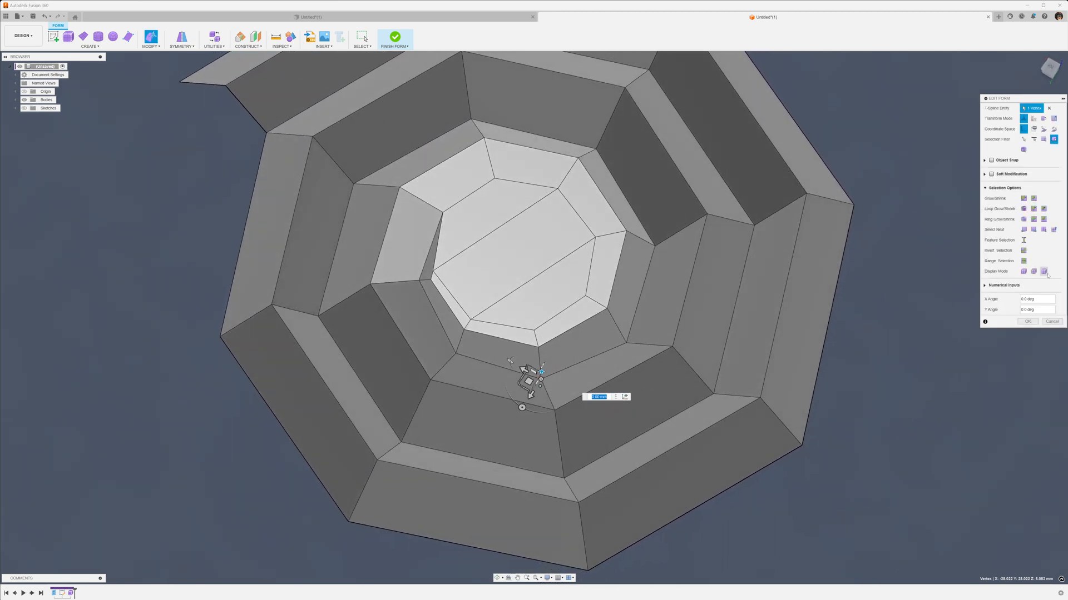
left_click(1033, 273)
middle_click_drag(864, 348, 991, 241, "shift")
mouse_move(885, 327)
middle_mouse_down("shift")
mouse_move(884, 348)
mouse_move(876, 305)
mouse_move(901, 336)
middle_mouse_up("shift")
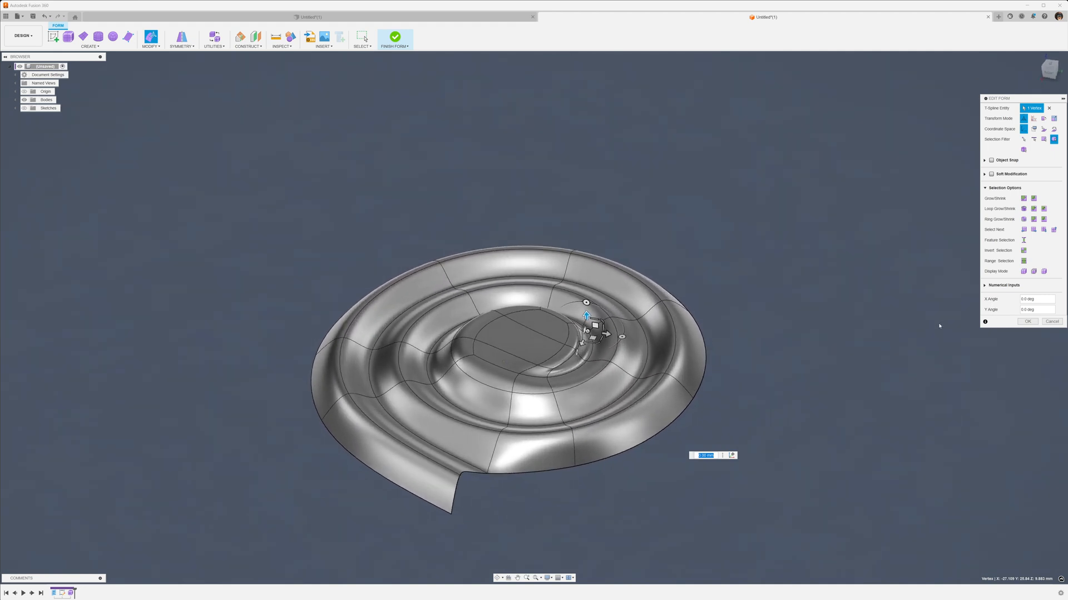
left_click(1027, 321)
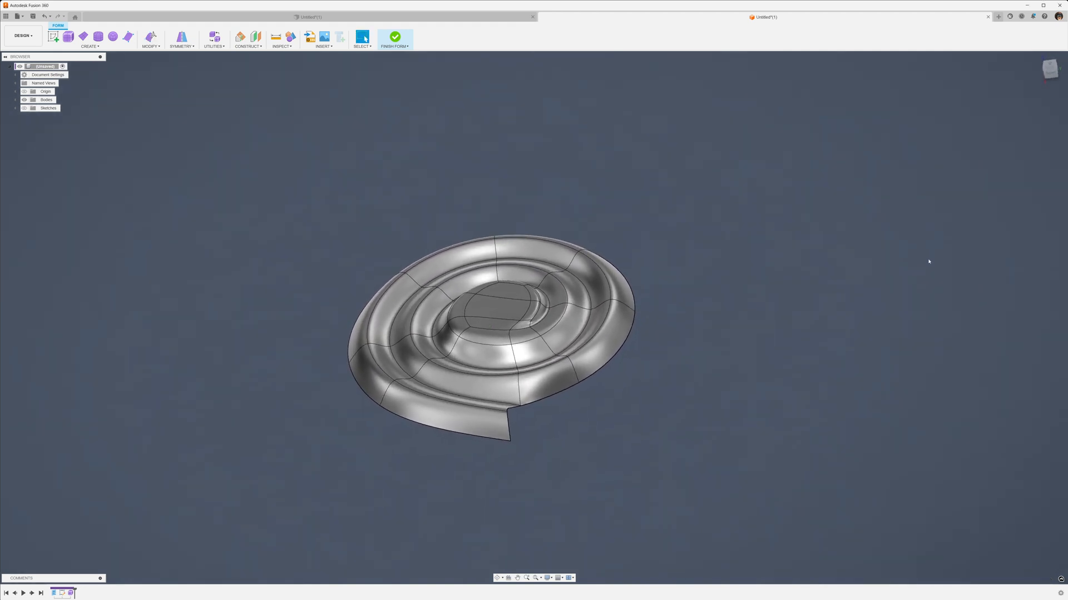
- Extrude the four open edges along the outer rim and tail end of the spiral sideways into new faces
left_click(627, 365)
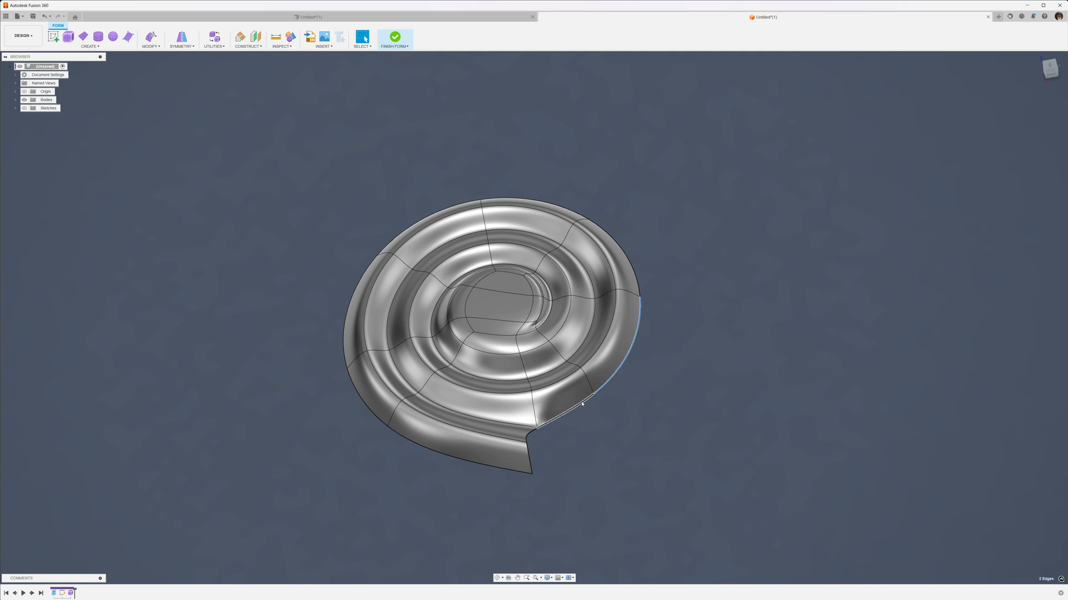
left_click(531, 439, "shift")
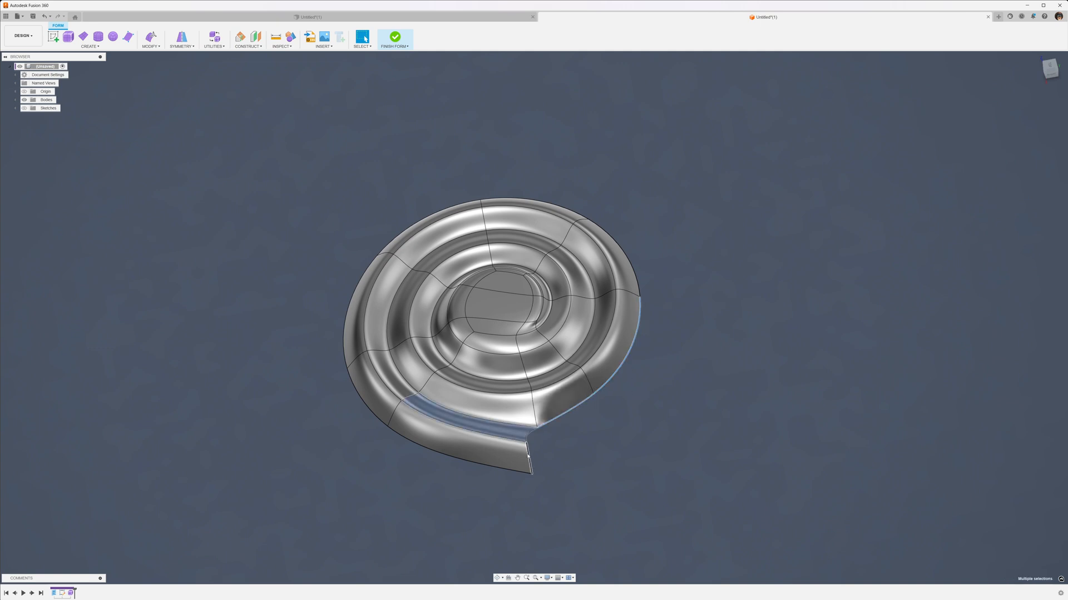
left_click(527, 438, "shift")
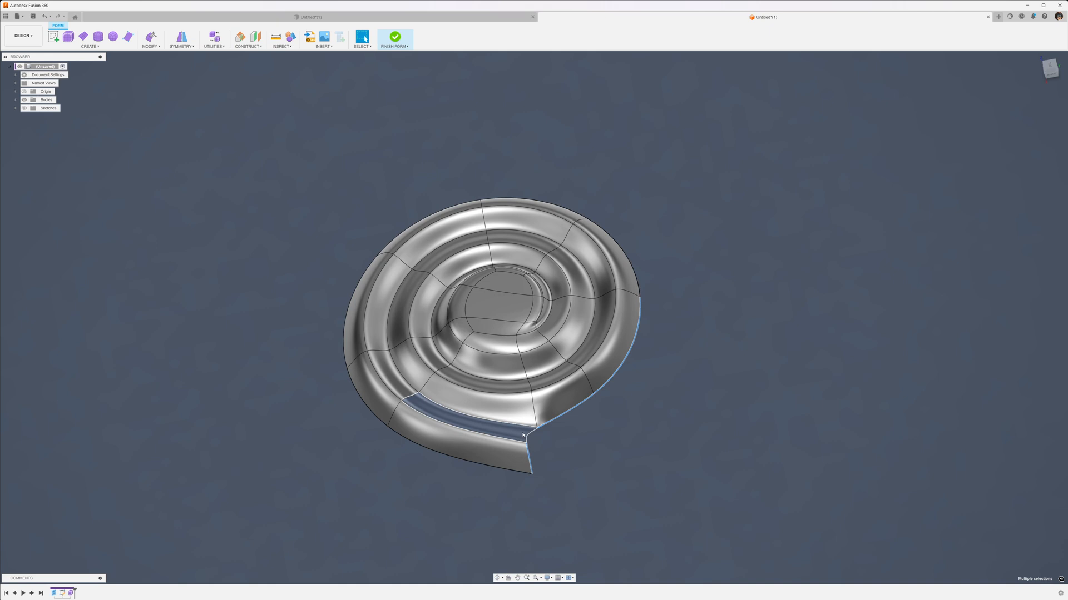
right_click(800, 334)
left_click(822, 305)
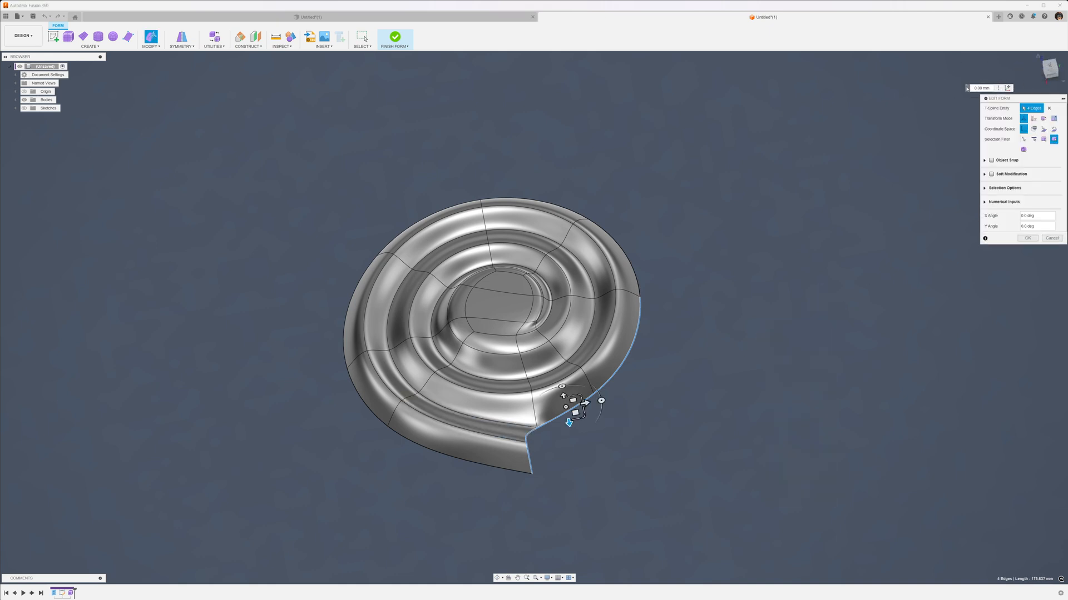
left_click(1051, 67)
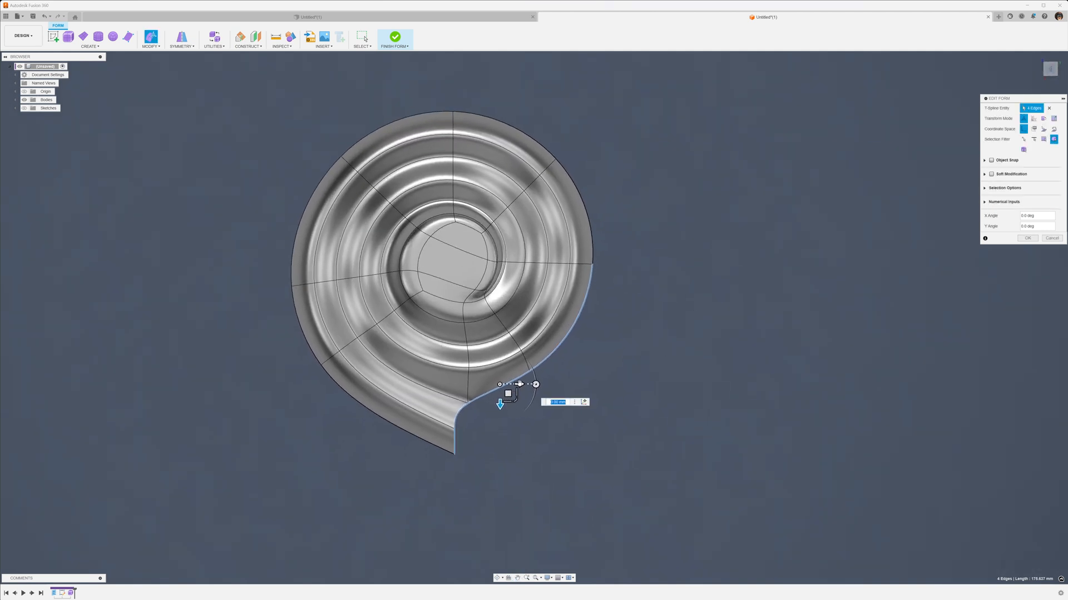
left_click_drag(520, 384, 682, 384)
middle_click_drag(662, 436, 667, 334, "shift")
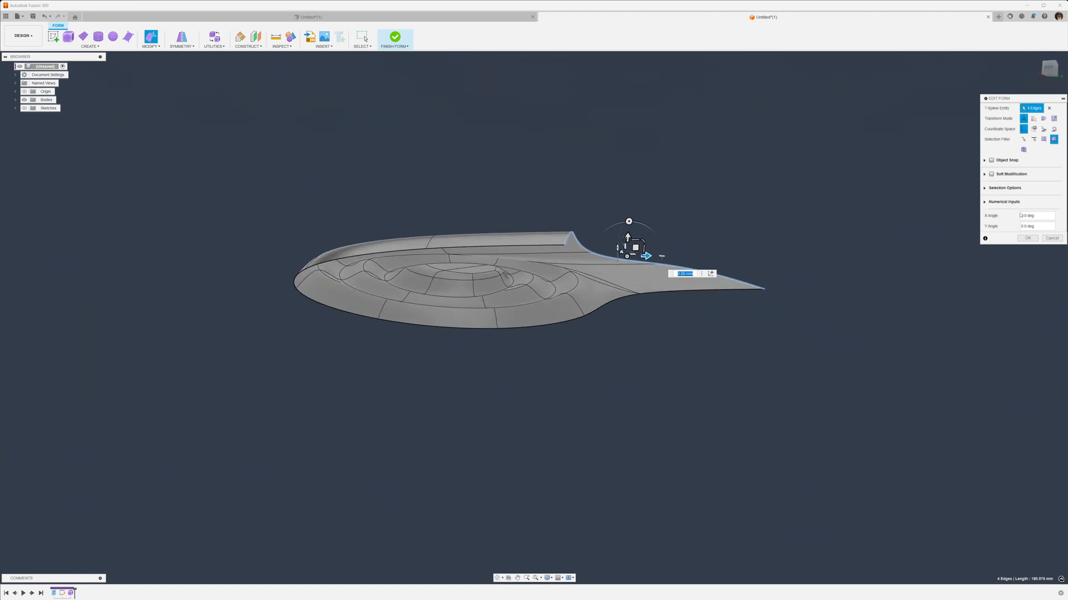
left_click(1028, 239)
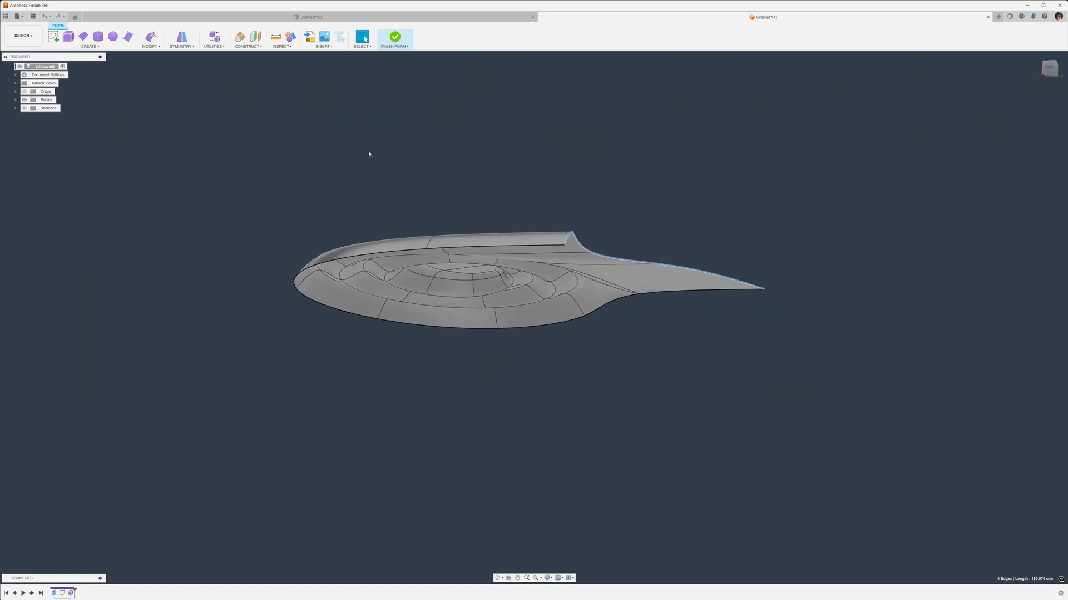
- Flatten the vertices of the extruded end edges parallel to the vertical origin plane, using the Select Parallel Plane direction
right_click(825, 188)
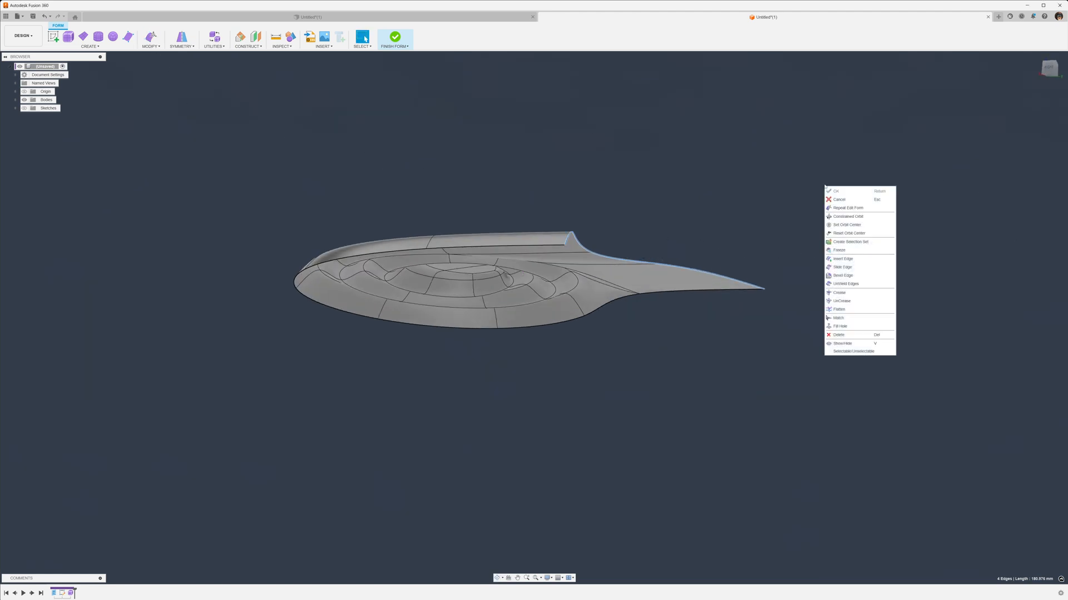
left_click(839, 310)
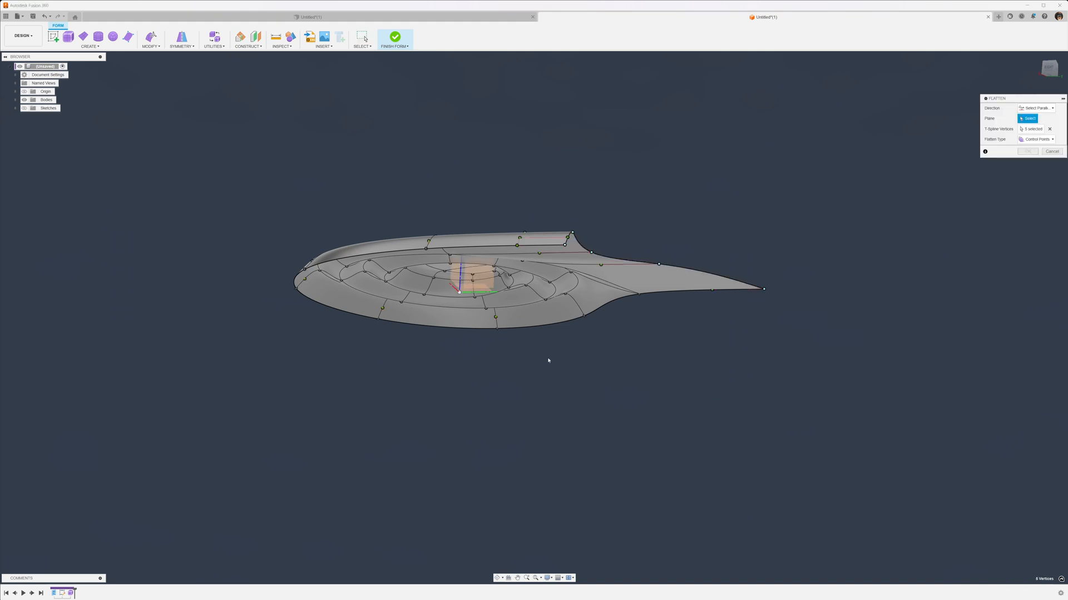
middle_click_drag(549, 360, 525, 378, "shift")
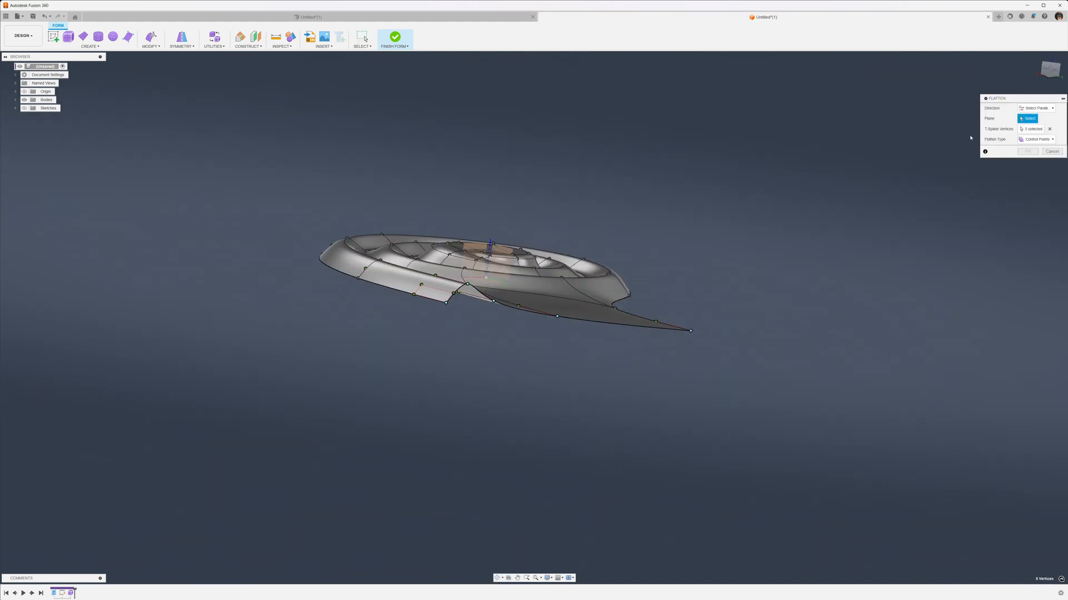
left_click(1029, 110)
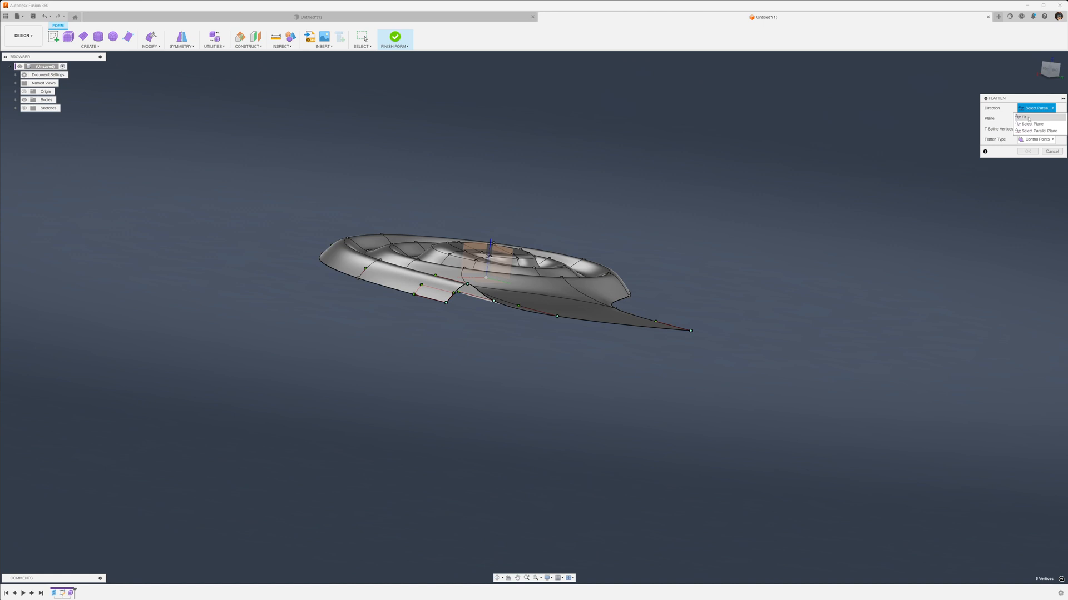
left_click(1029, 131)
middle_click_drag(446, 380, 462, 306, "shift")
left_click(475, 276)
middle_click_drag(693, 265, 686, 339, "shift")
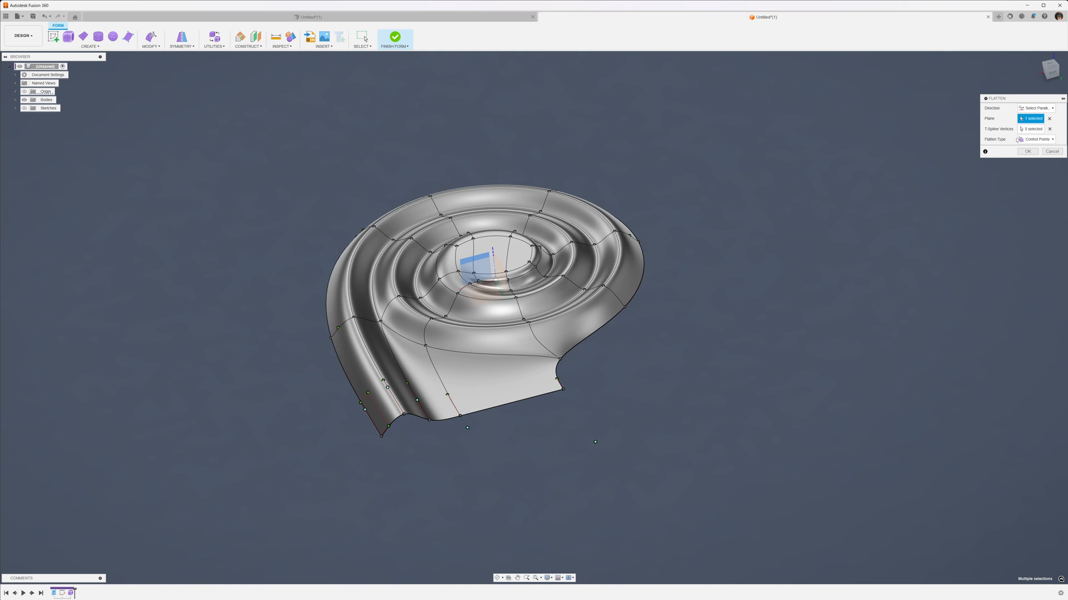
left_click(1027, 151)
- Select the whole flattened end edge and extrude it further outward to lengthen the straight extension
middle_click_drag(749, 353, 384, 371, "shift")
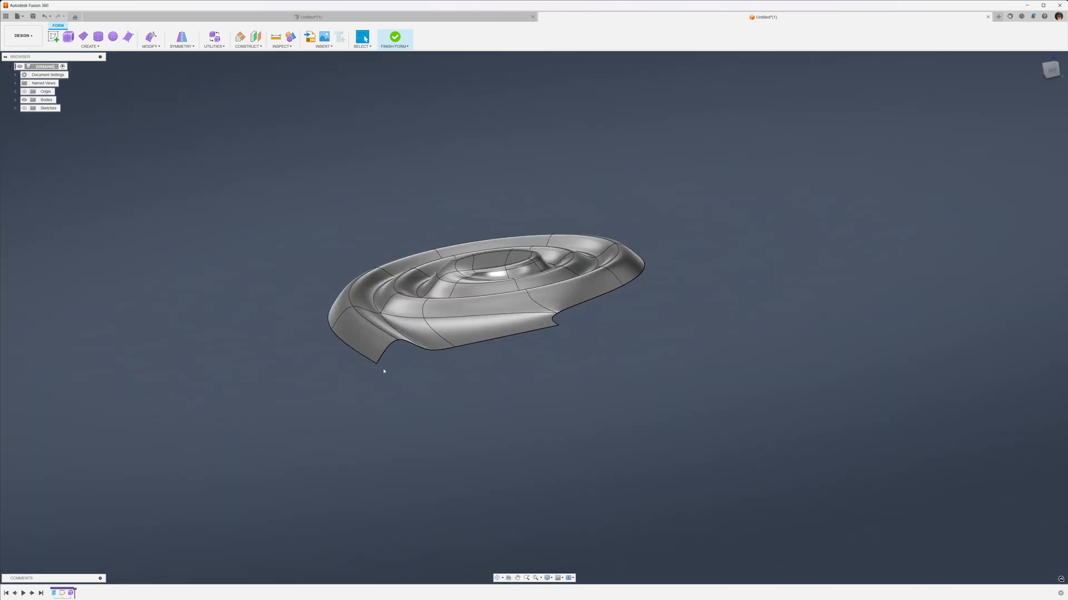
double_click(405, 344)
middle_click_drag(452, 379, 683, 403, "shift")
right_click(702, 388)
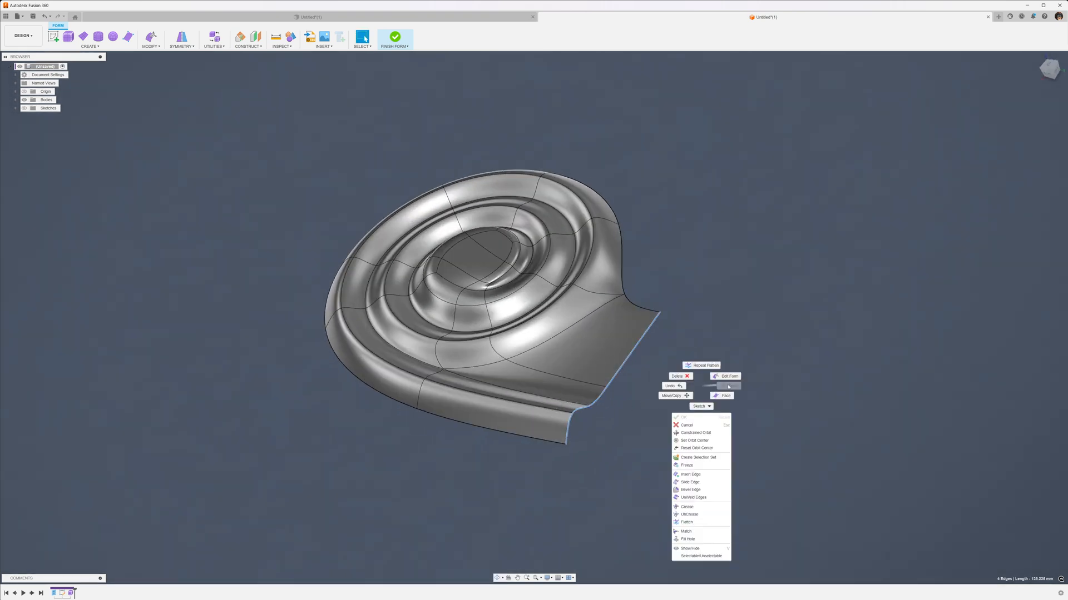
left_click(717, 369)
middle_click_drag(649, 398, 662, 408, "shift")
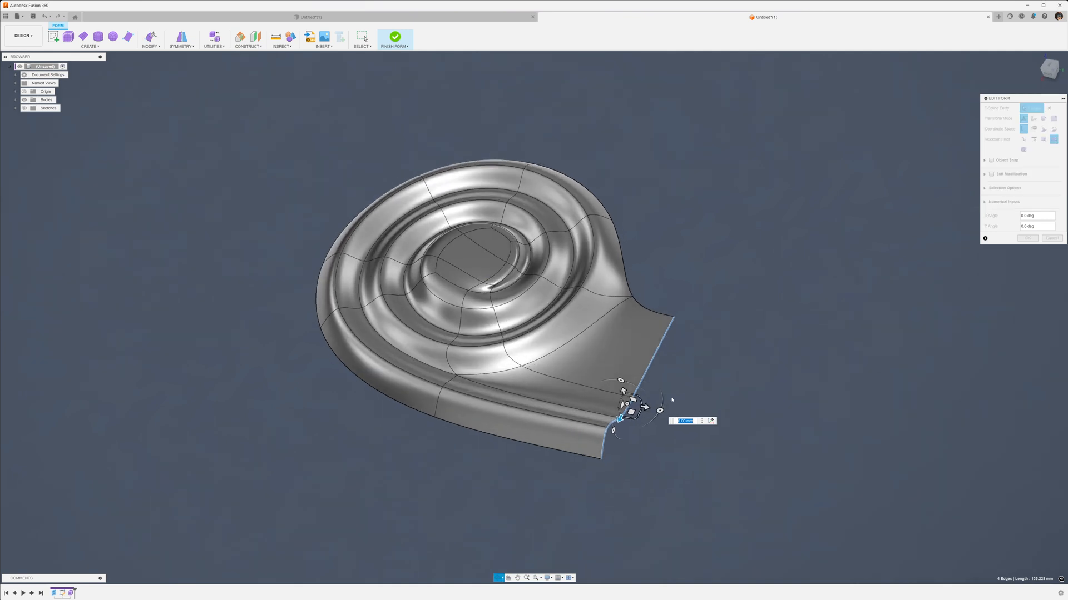
left_click_drag(645, 407, 727, 425)
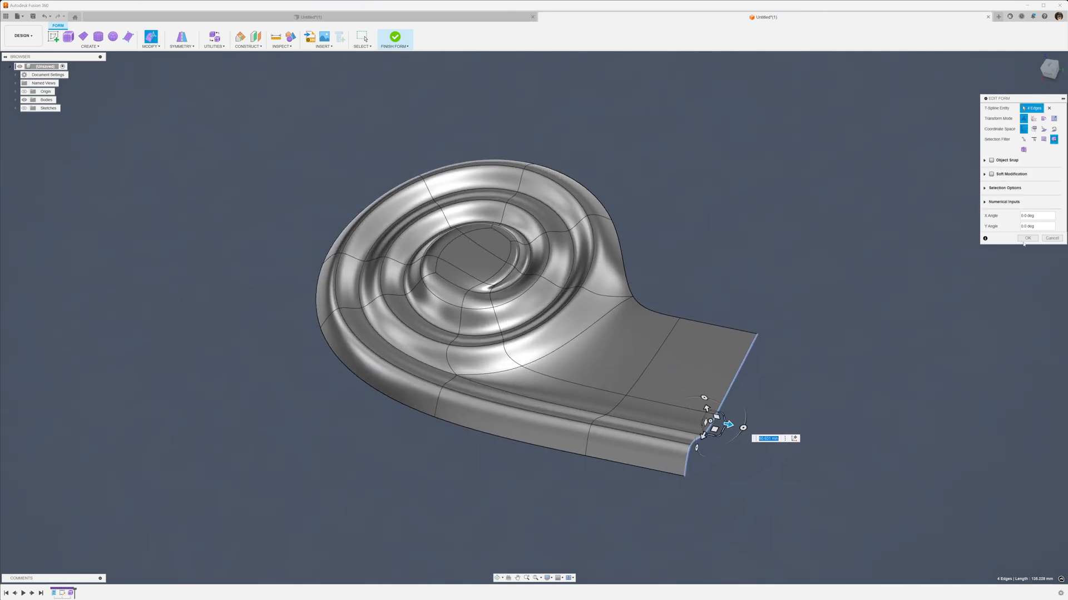
left_click(1025, 239)
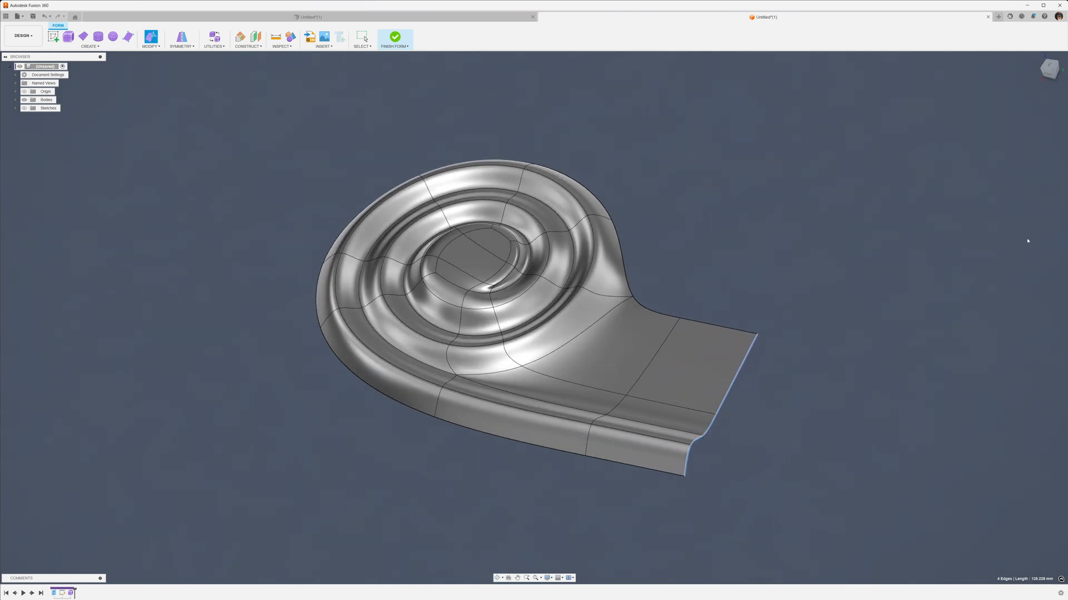
- Flatten the vertices of the extension's end edge onto the horizontal origin plane, using the Select Plane direction
left_click(151, 47)
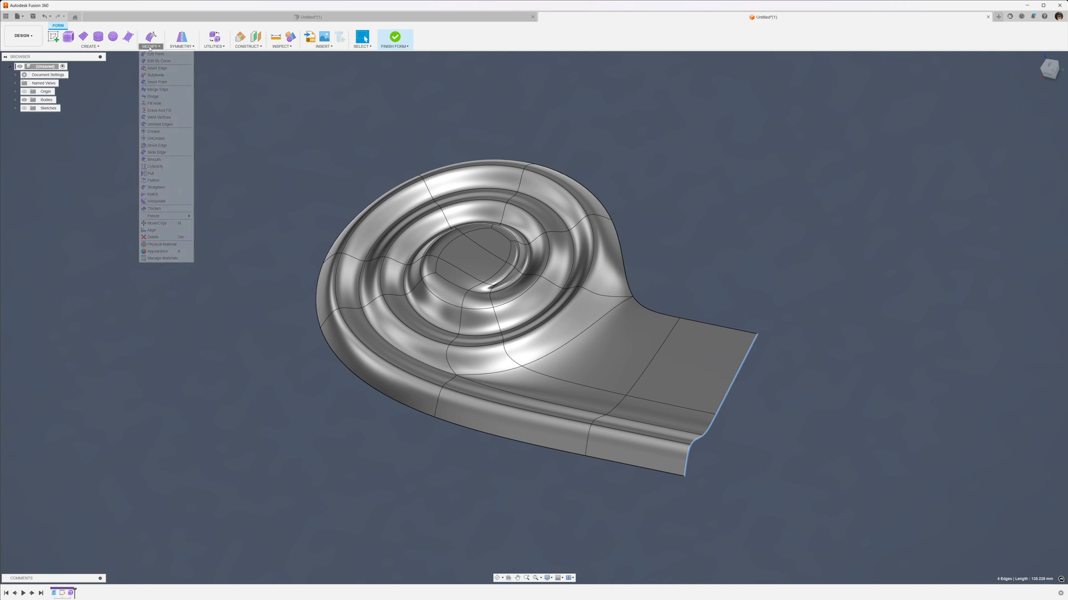
left_click(162, 188)
middle_click_drag(770, 328, 793, 108, "shift")
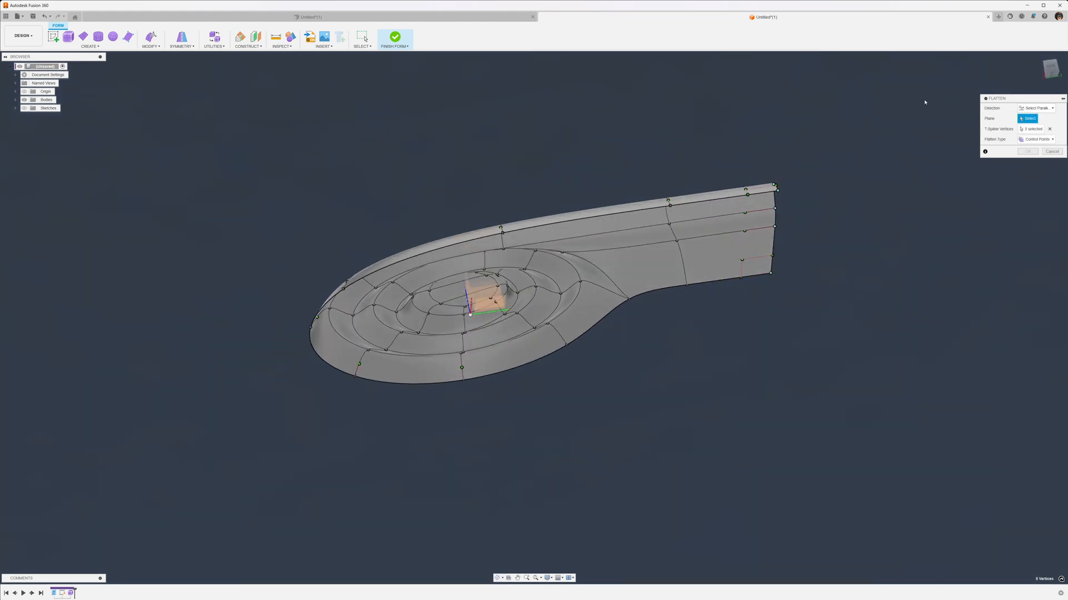
left_click(1040, 108)
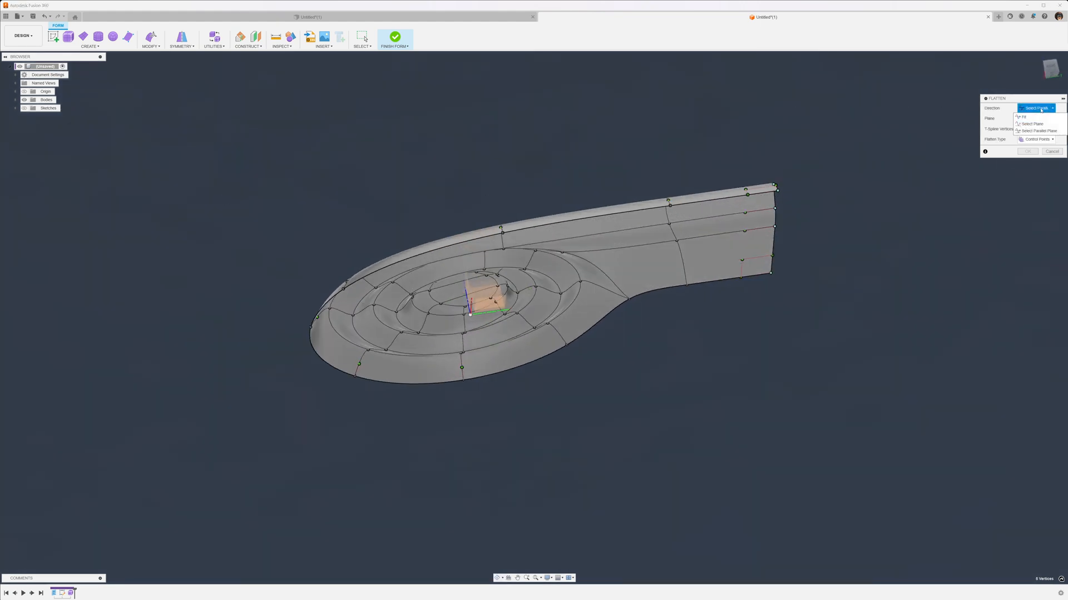
left_click(1032, 124)
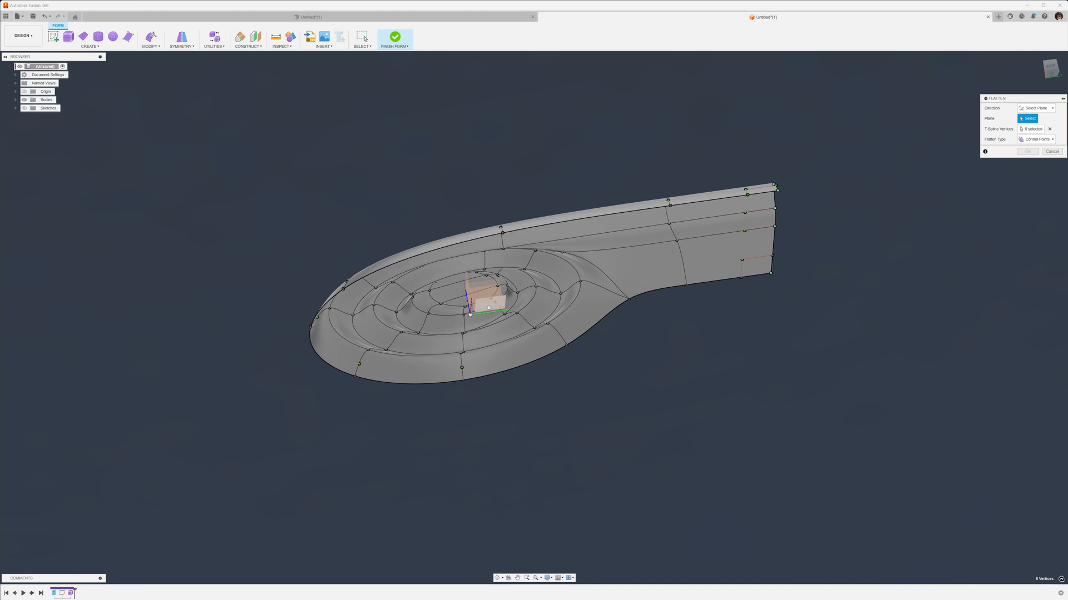
left_click(493, 303)
middle_click_drag(493, 303, 512, 429, "shift")
left_click(1029, 152)
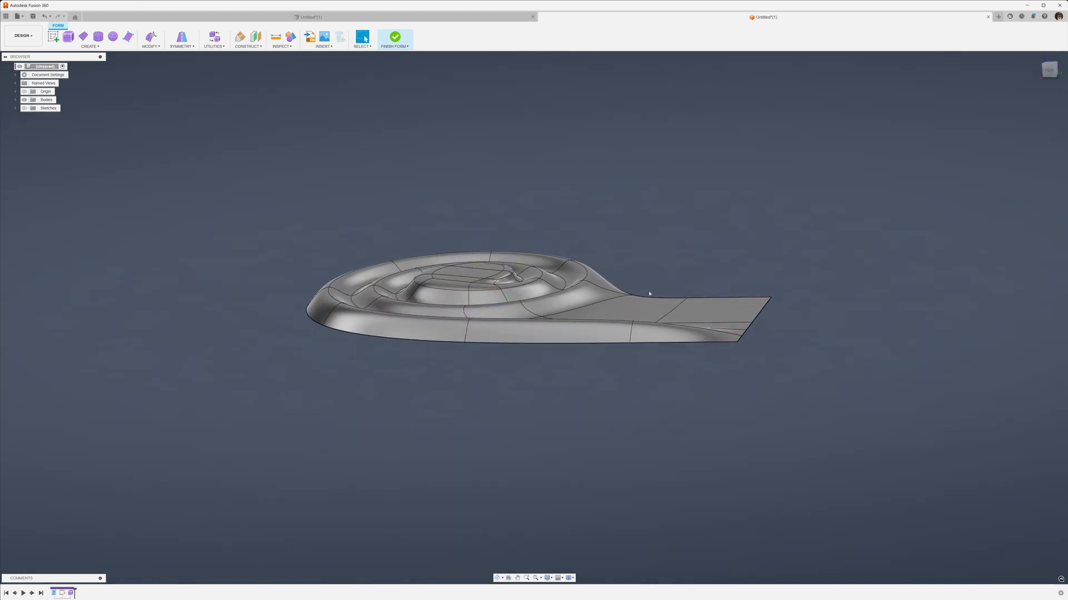
- Switch the form to box display and lower two upper outer-rim vertices to slope the rim down toward the tail
key("alt+1")
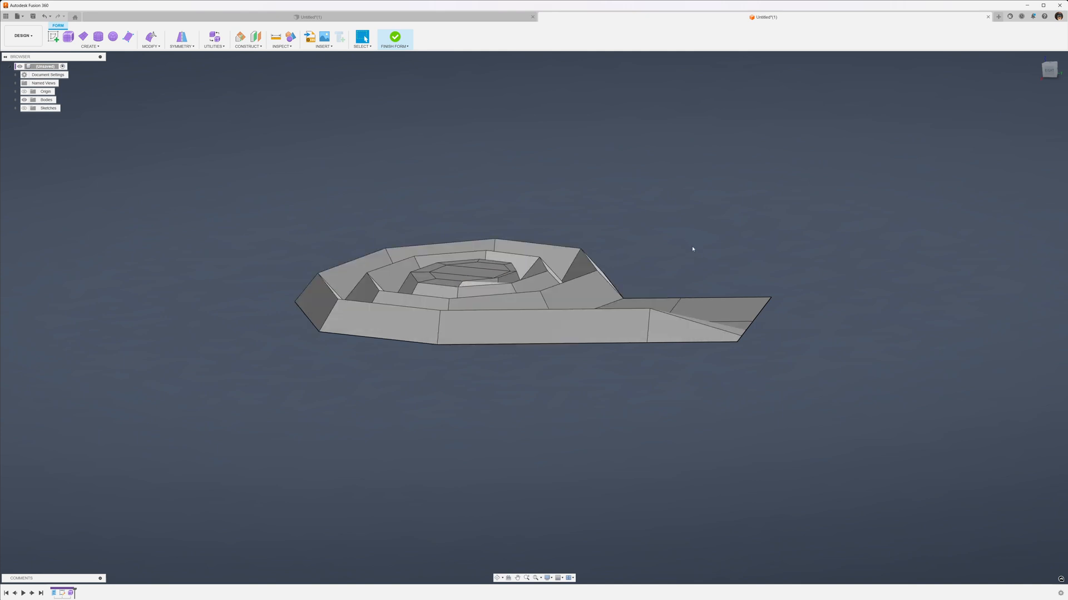
middle_click_drag(694, 316, 689, 368, "shift")
right_click(757, 229)
left_click(778, 221)
middle_click_drag(707, 300, 696, 224, "shift")
left_click_drag(678, 260, 646, 284)
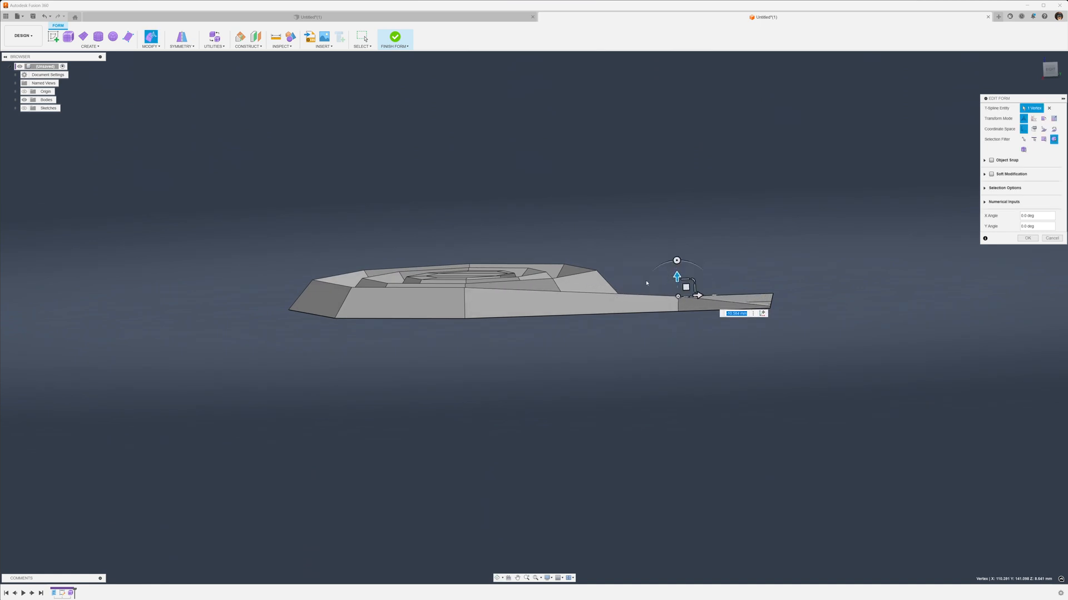
left_click(464, 288)
left_click_drag(462, 267, 505, 275)
middle_click_drag(505, 275, 654, 285, "shift")
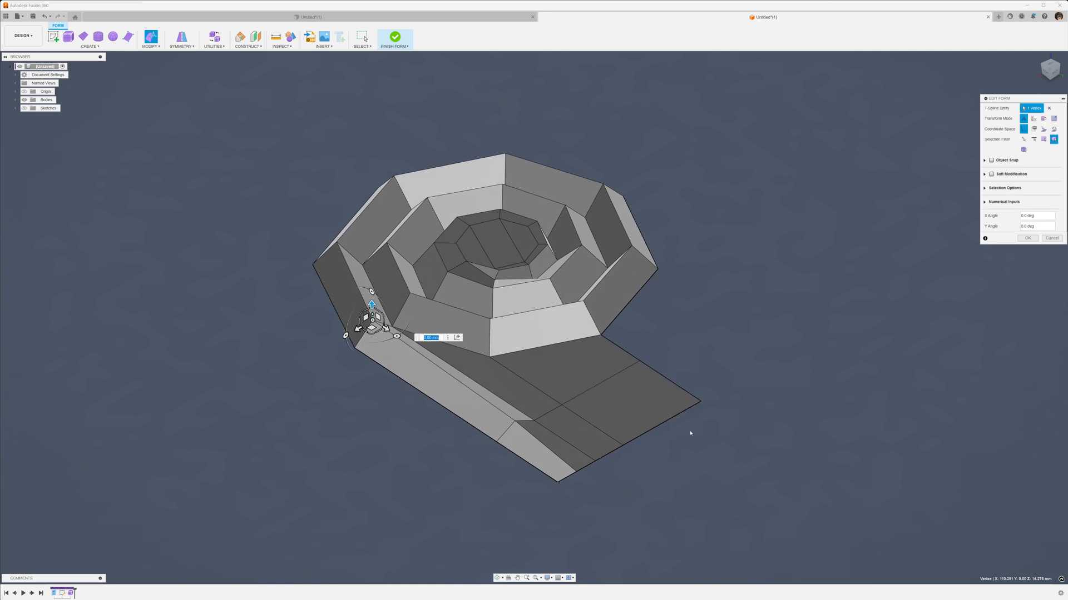
- Extrude the tail's complete end edge outward once more to add another row of flat faces
double_click(661, 426)
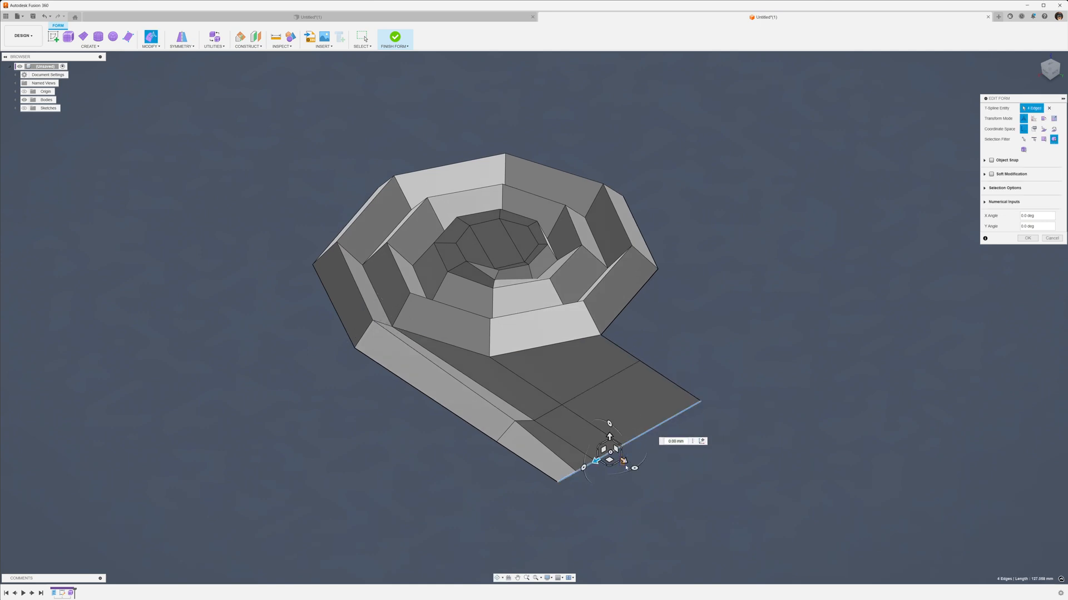
left_click(619, 459)
left_click(609, 454)
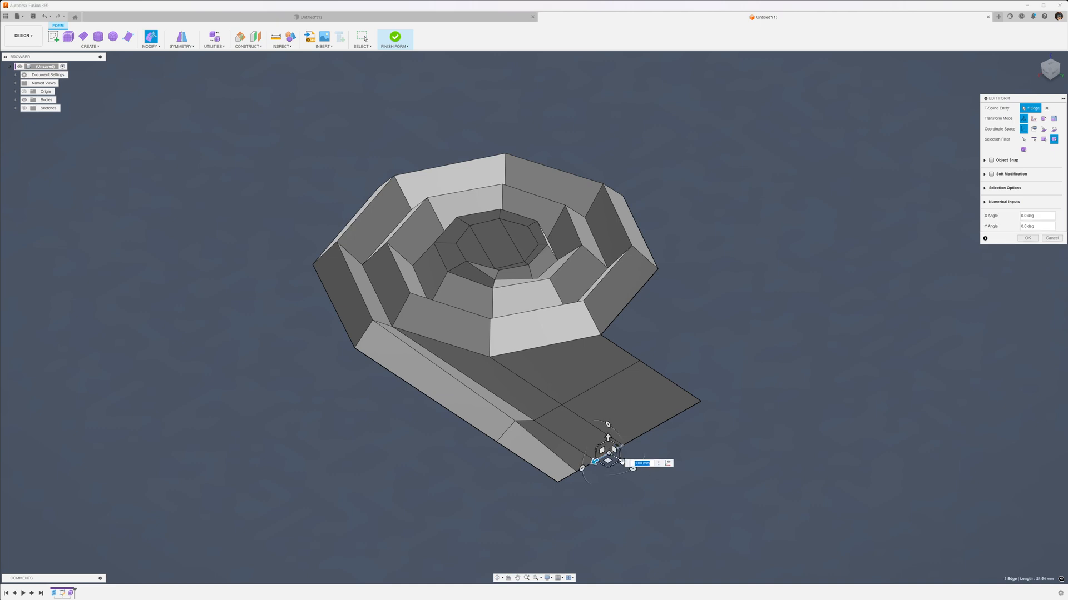
left_click_drag(622, 463, 640, 470, "alt")
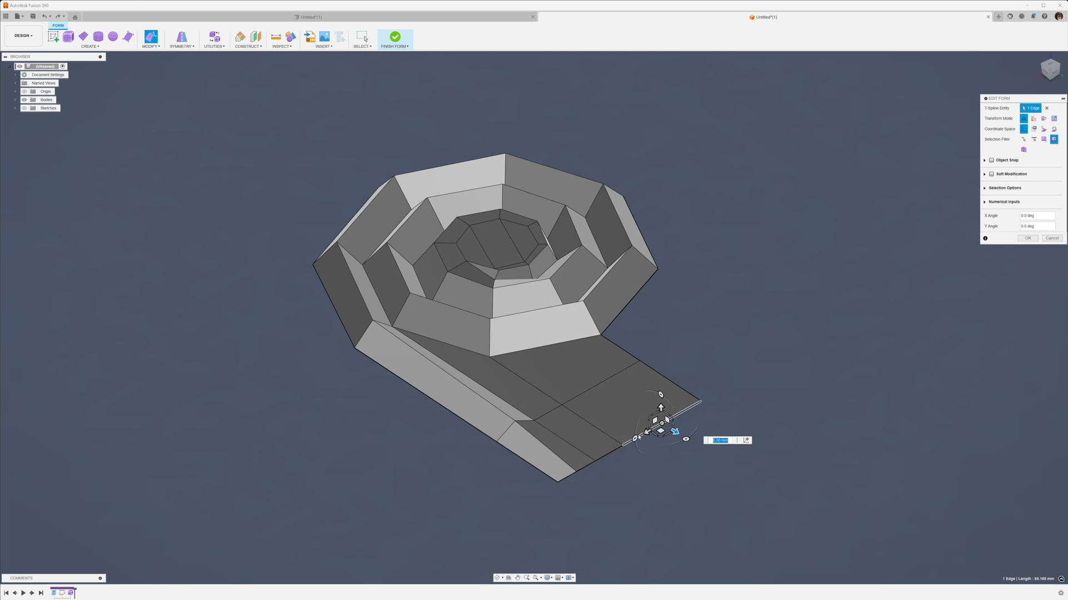
double_click(643, 438)
left_click_drag(624, 460, 659, 488, "alt")
middle_click_drag(659, 488, 736, 465, "shift")
- Lower the raised rim vertex nearest the tail slightly in the side view and finish the form edit
left_click(656, 381)
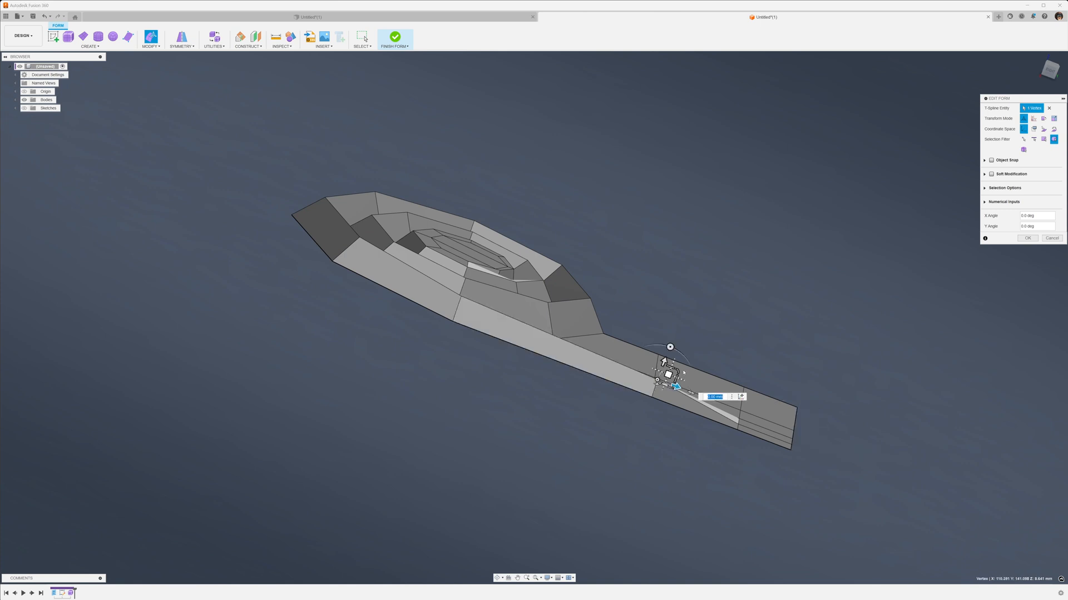
middle_click_drag(657, 382, 658, 298, "shift")
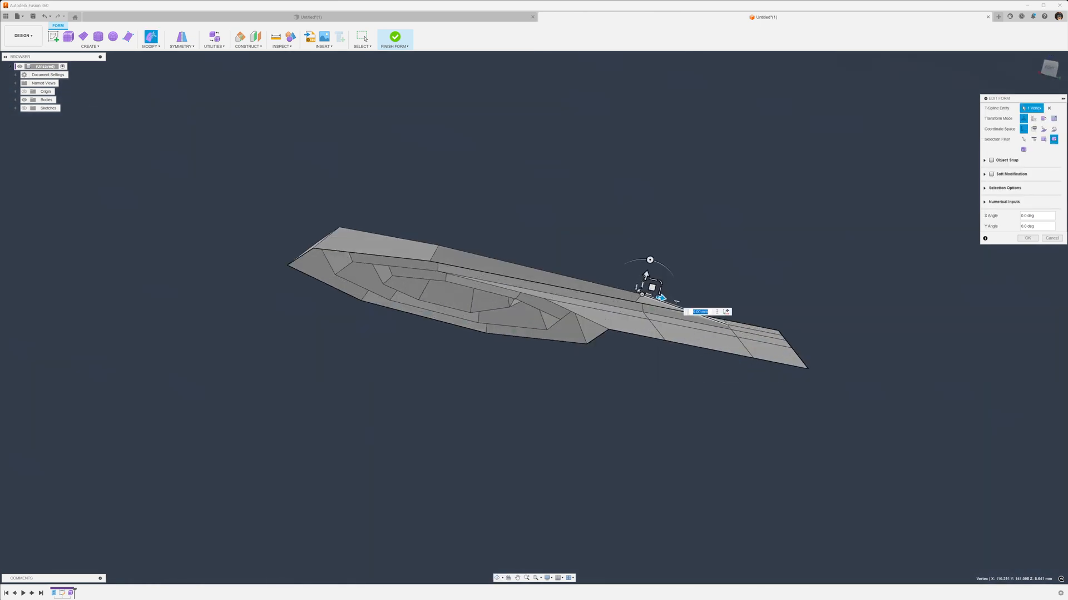
left_click(1050, 69)
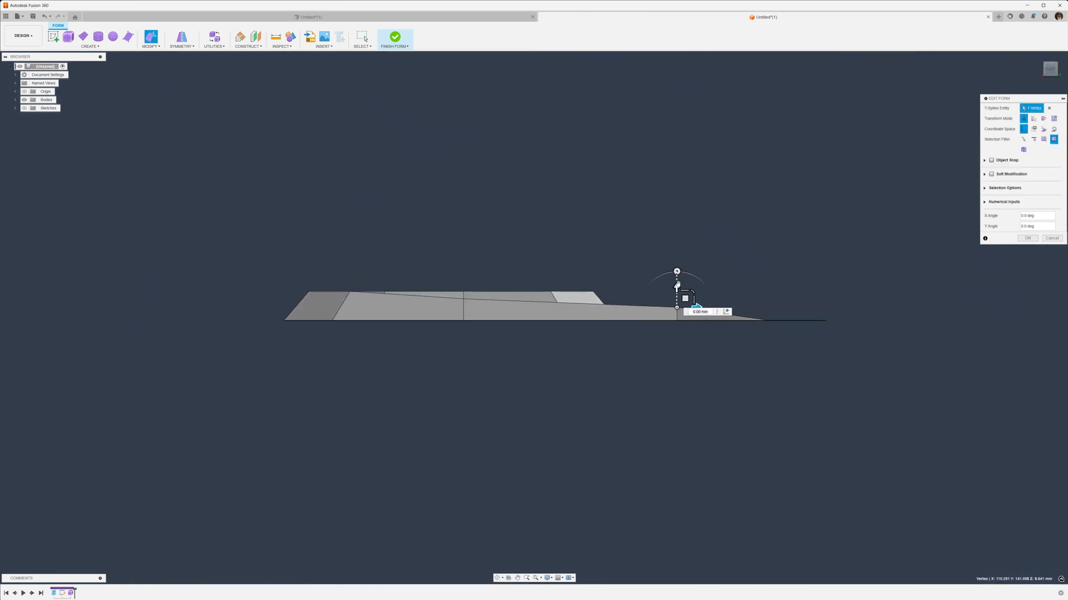
middle_click_drag(692, 295, 614, 289)
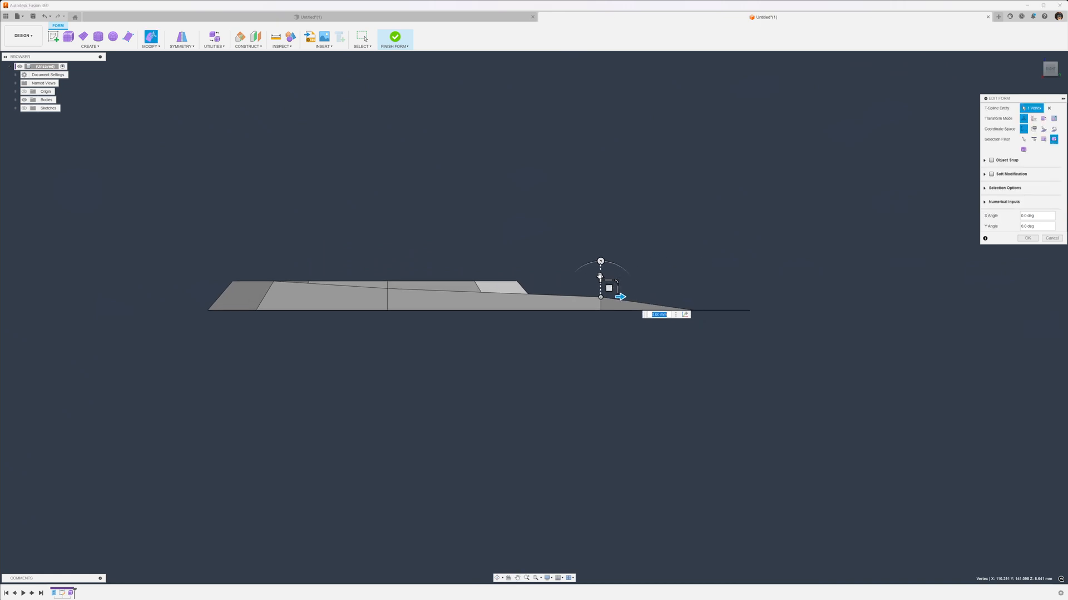
left_click_drag(600, 276, 600, 283)
middle_click_drag(653, 272, 657, 297)
left_click(1031, 241)
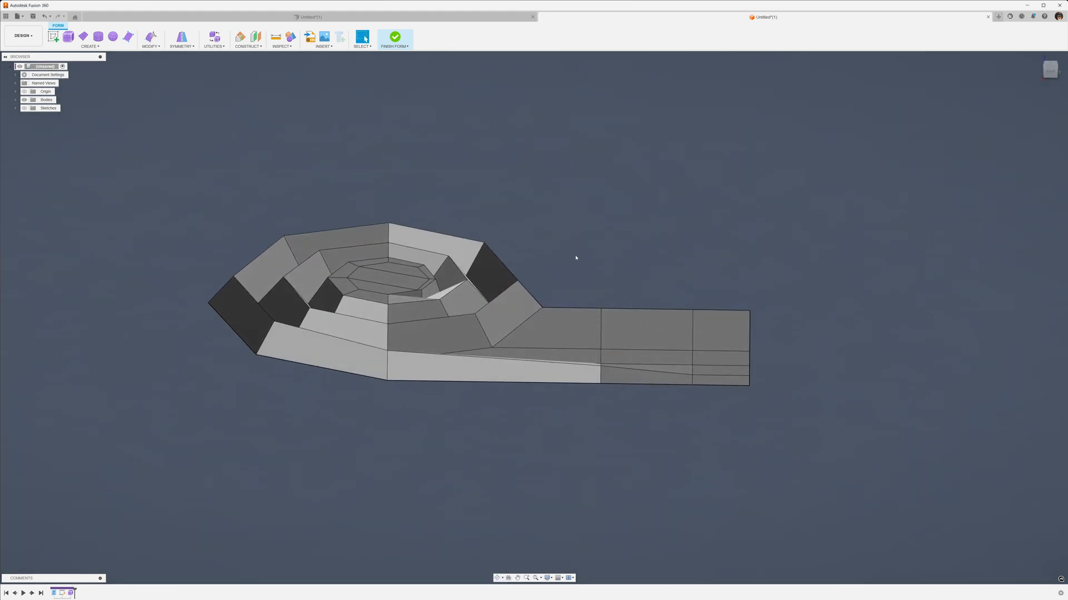
- Move the whole T-Spline body straight up by 9 mm with Edit Form
middle_click_drag(576, 258, 603, 284, "shift")
scroll(624, 268, "down", 2)
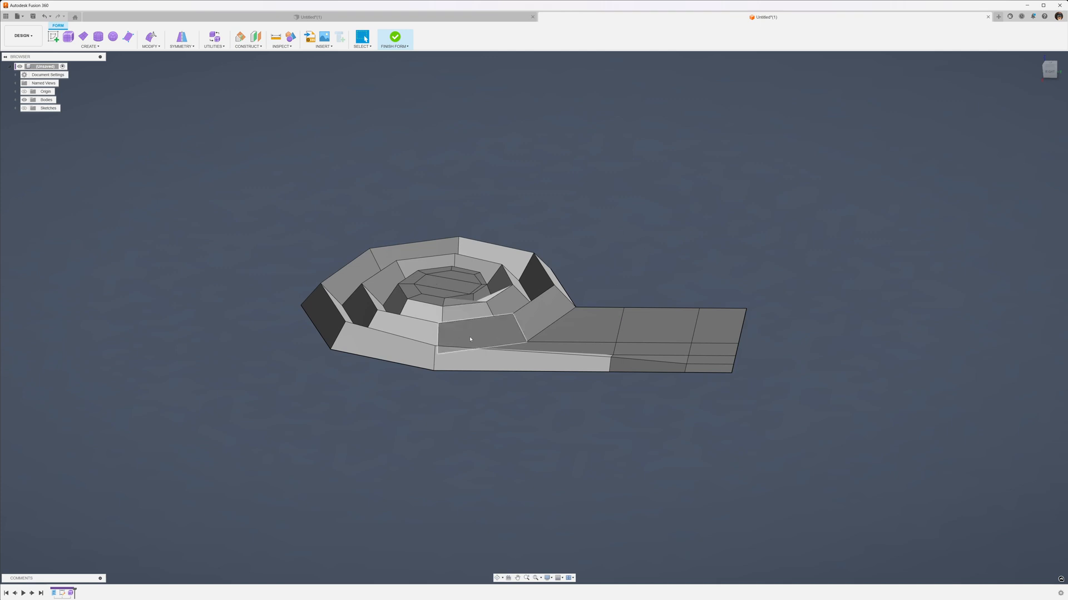
double_click(470, 339)
right_click(657, 228)
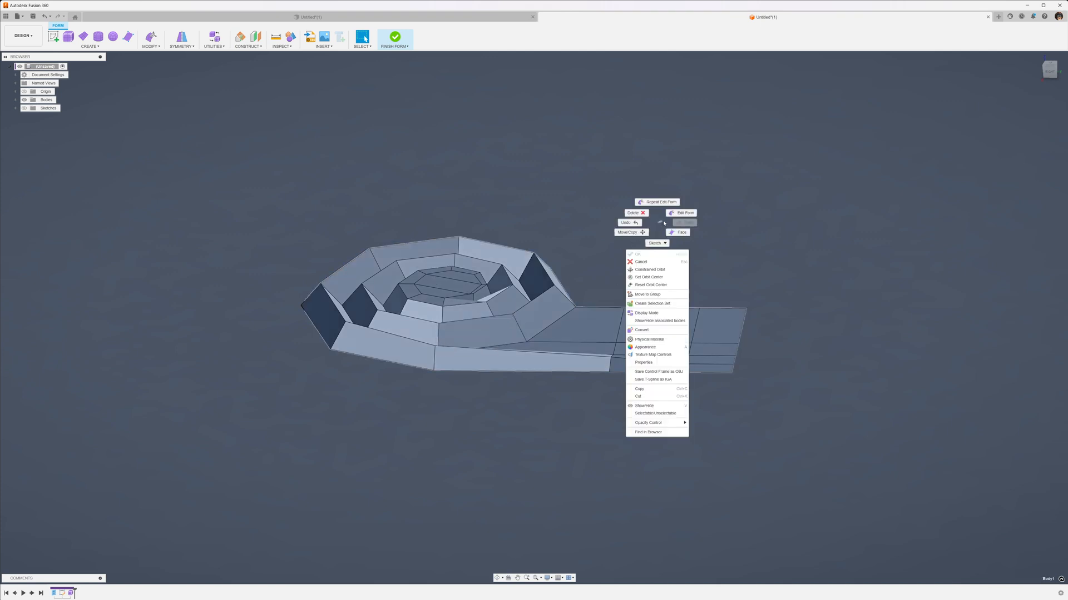
left_click(682, 211)
middle_click_drag(626, 227, 626, 222, "shift")
left_click(1051, 69)
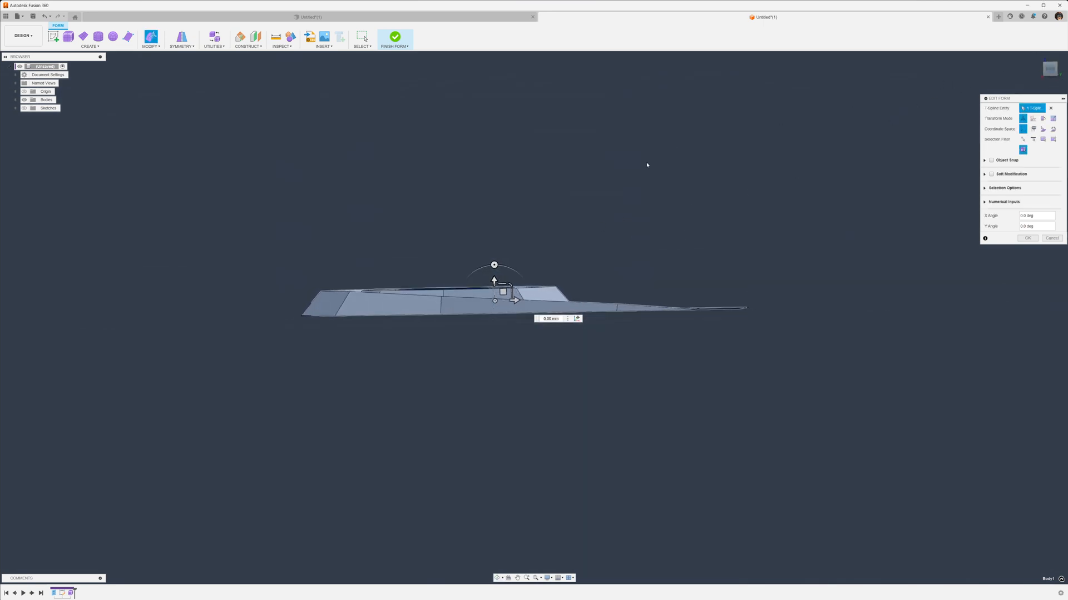
left_click_drag(498, 280, 516, 275)
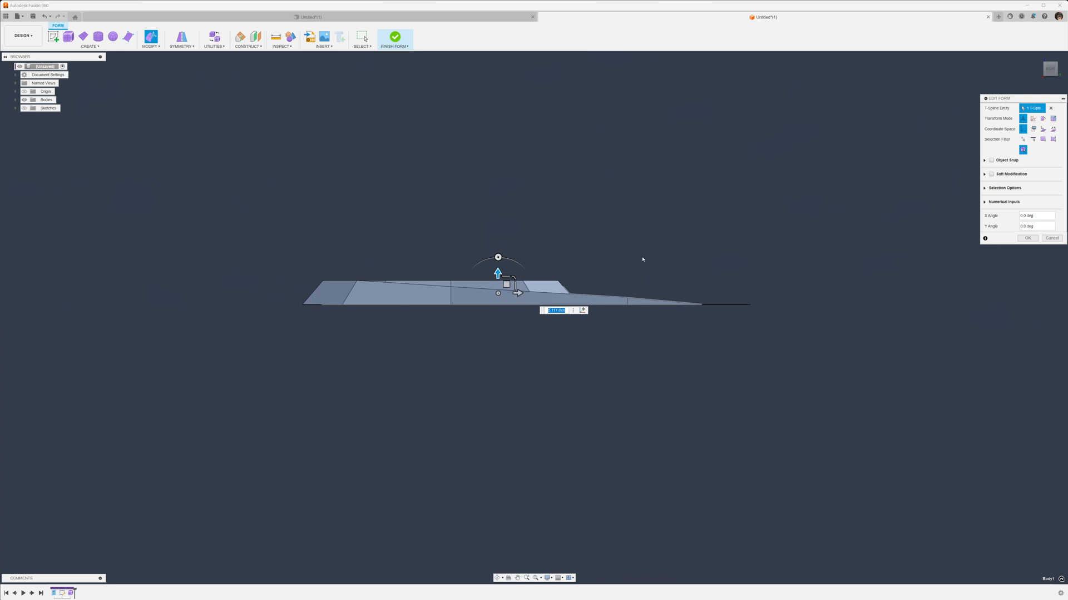
type("9")
left_click(1037, 238)
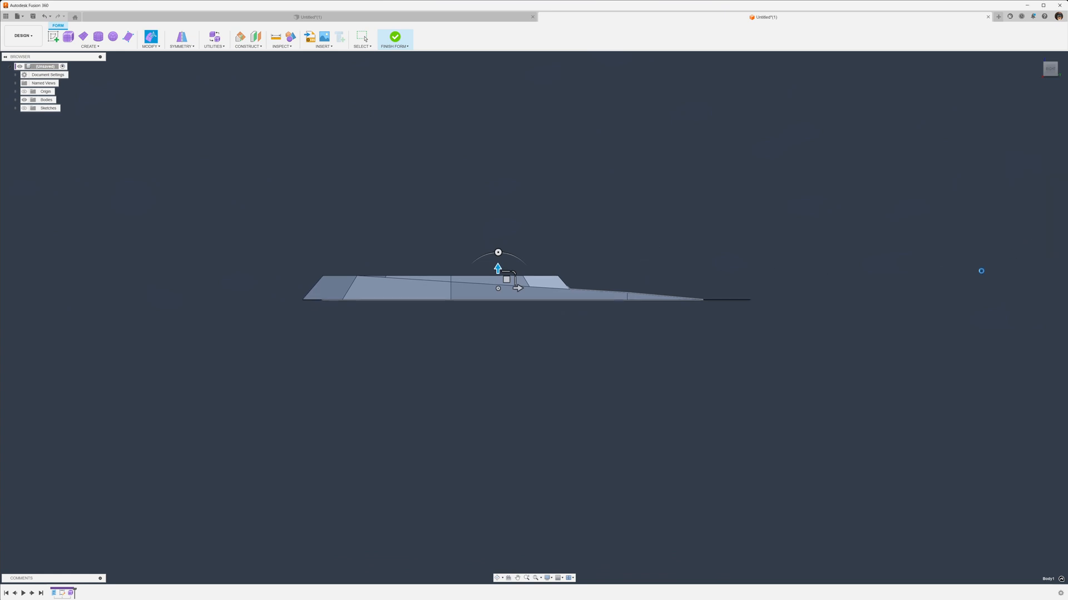
- Extrude the open edge loop along the outer rim and both tail sides downward by -9 mm into vertical faces
middle_click_drag(719, 326, 709, 331, "shift")
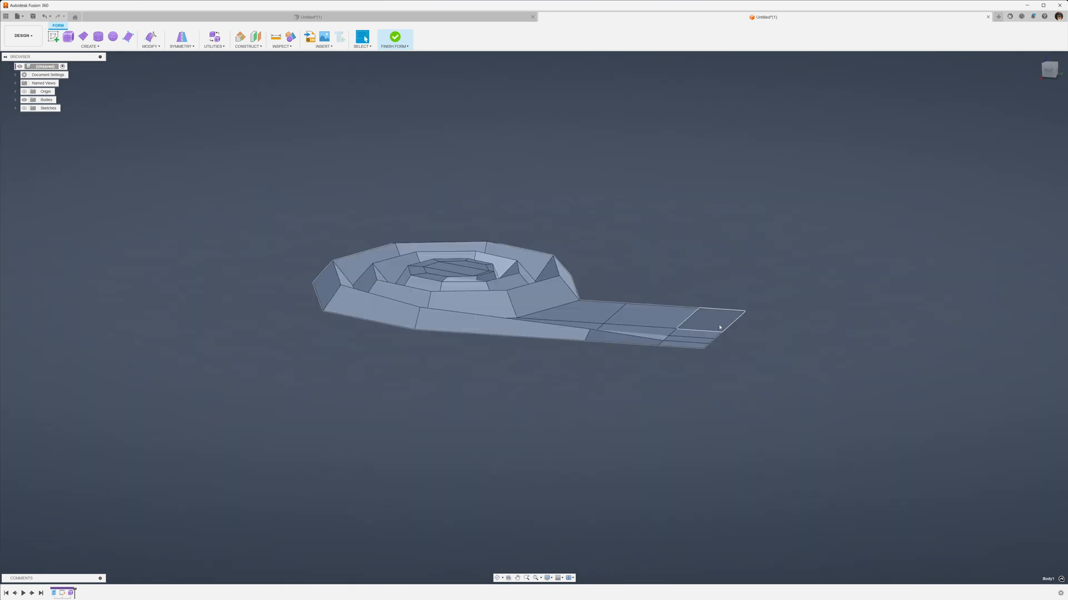
left_click(625, 361)
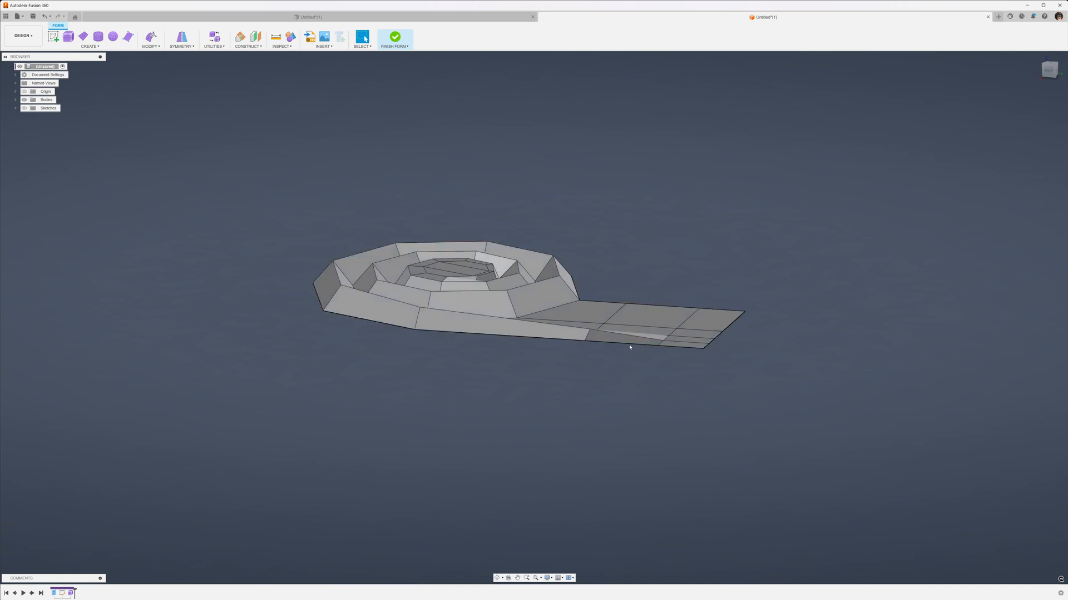
double_click(630, 347)
mouse_move(603, 358)
middle_mouse_down("shift")
mouse_move(601, 345)
mouse_move(599, 360)
middle_mouse_up("shift")
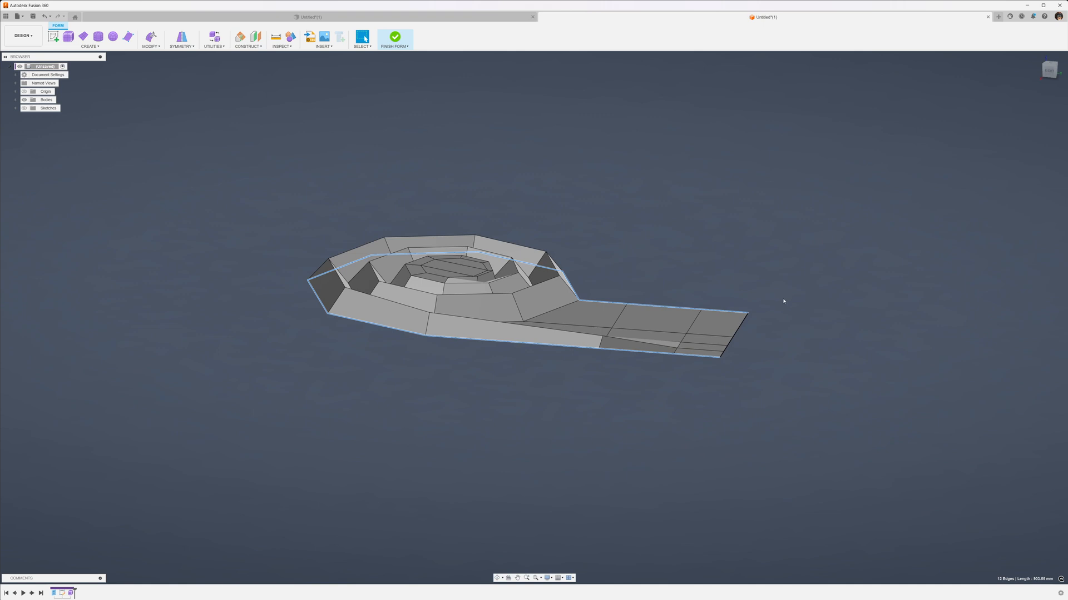
right_click(798, 289)
left_click(812, 284)
right_click(702, 380)
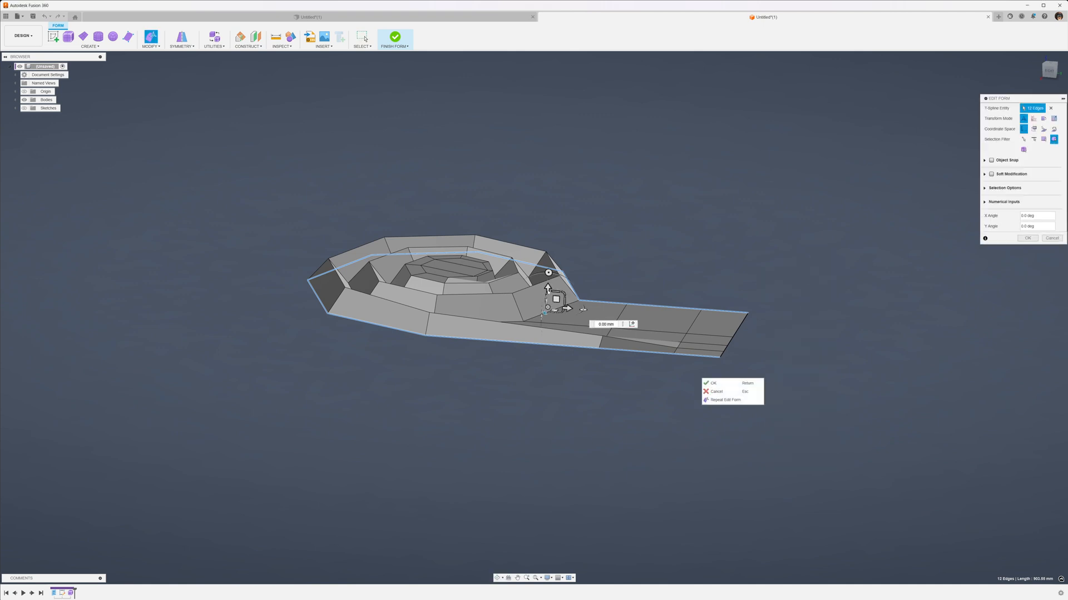
key("Escape")
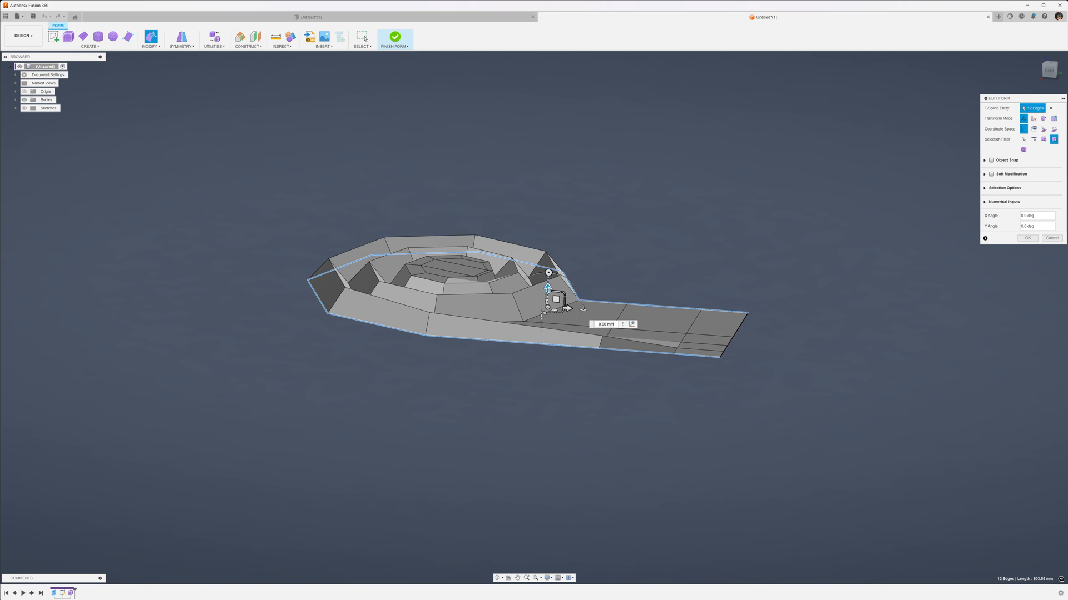
left_click_drag(547, 289, 547, 295, "alt")
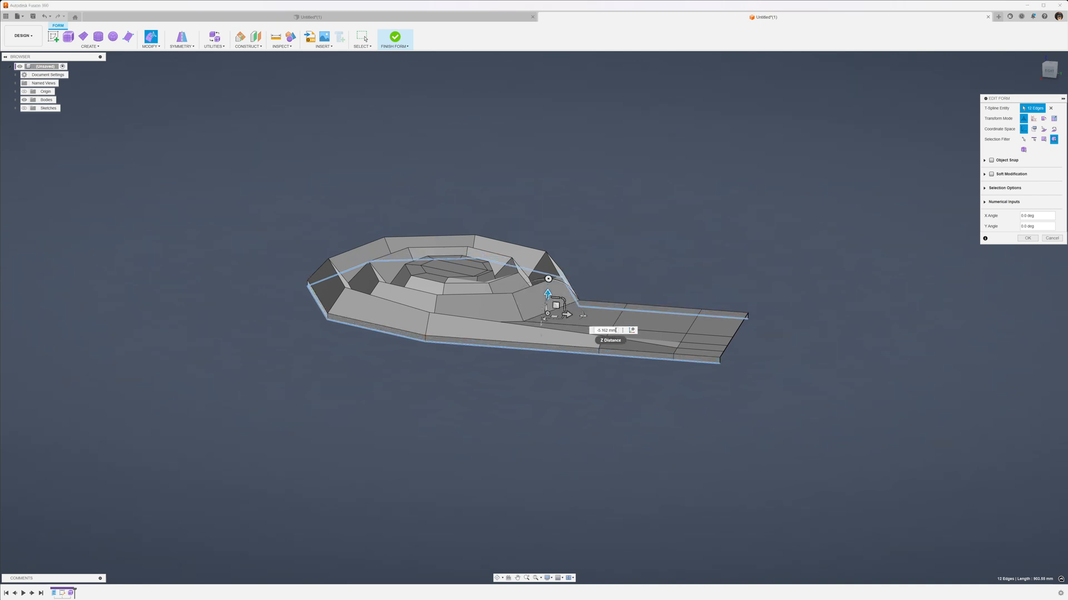
left_click_drag(616, 331, 591, 328)
type("-9")
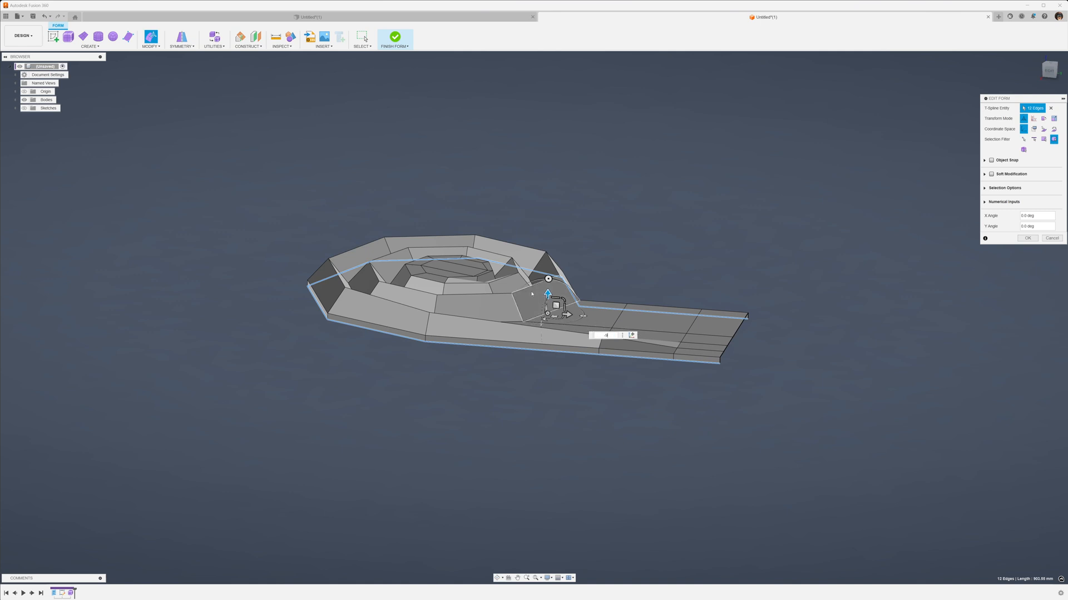
scroll(603, 312, "down", 1)
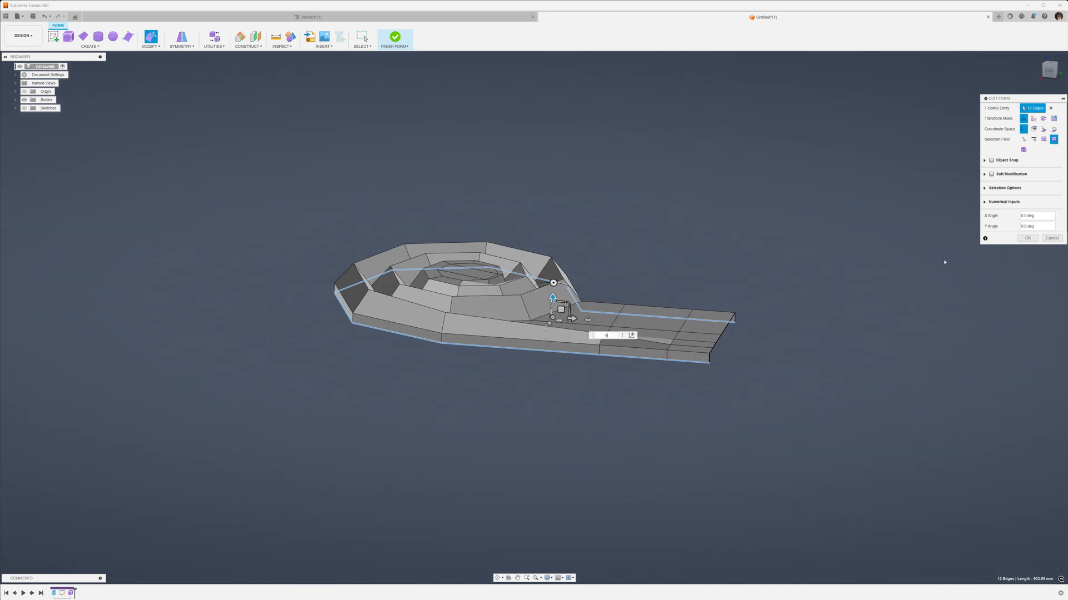
left_click(1027, 238)
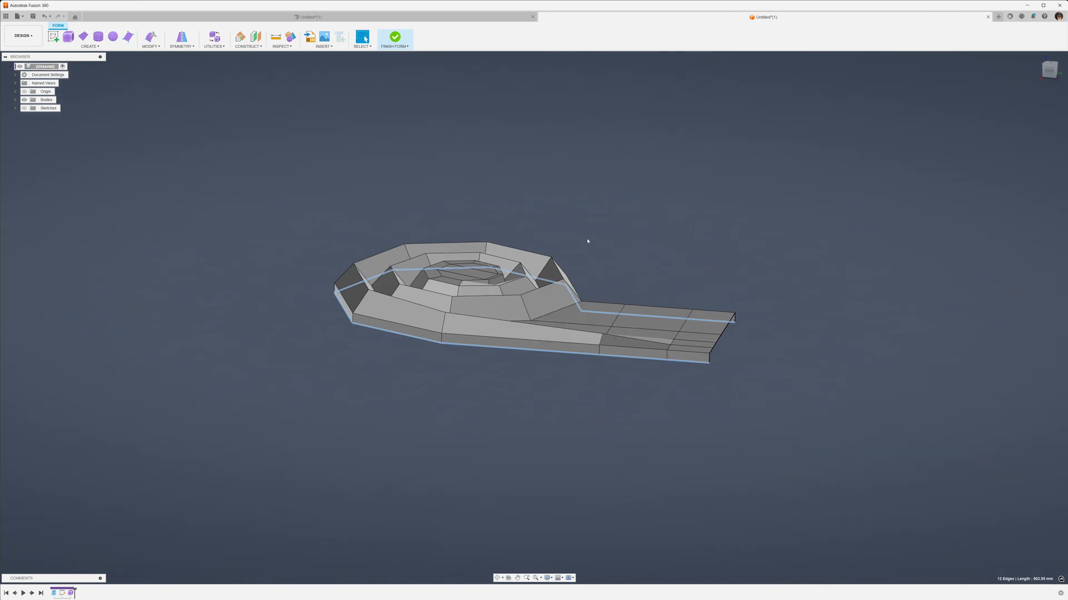
- Mirror-duplicate the T-Spline body across the horizontal origin plane with Weld enabled
left_click(1049, 71)
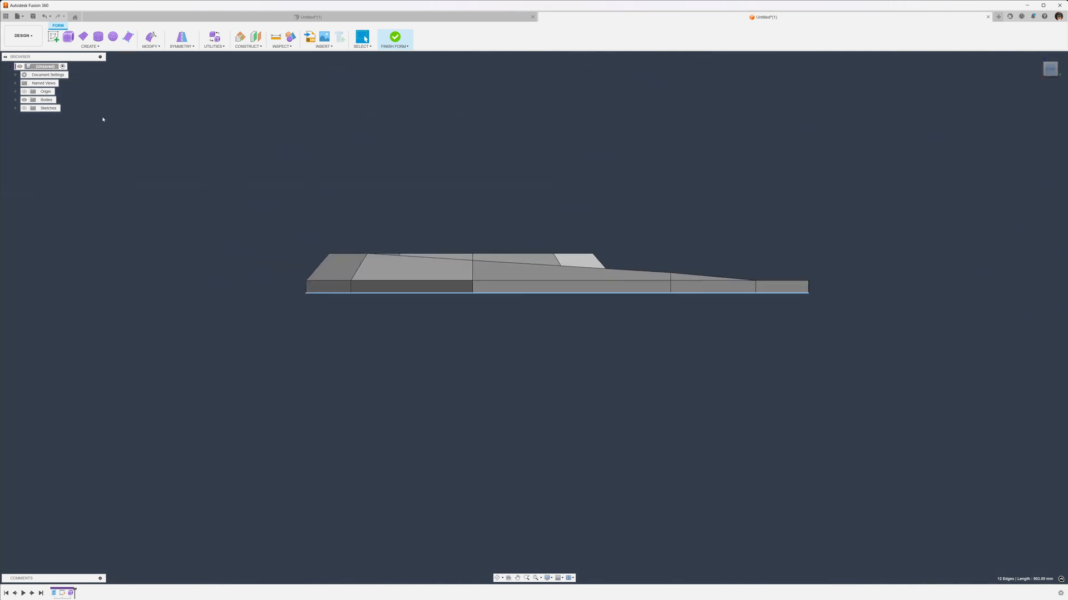
left_click(25, 92)
middle_click_drag(184, 56, 235, 66, "shift")
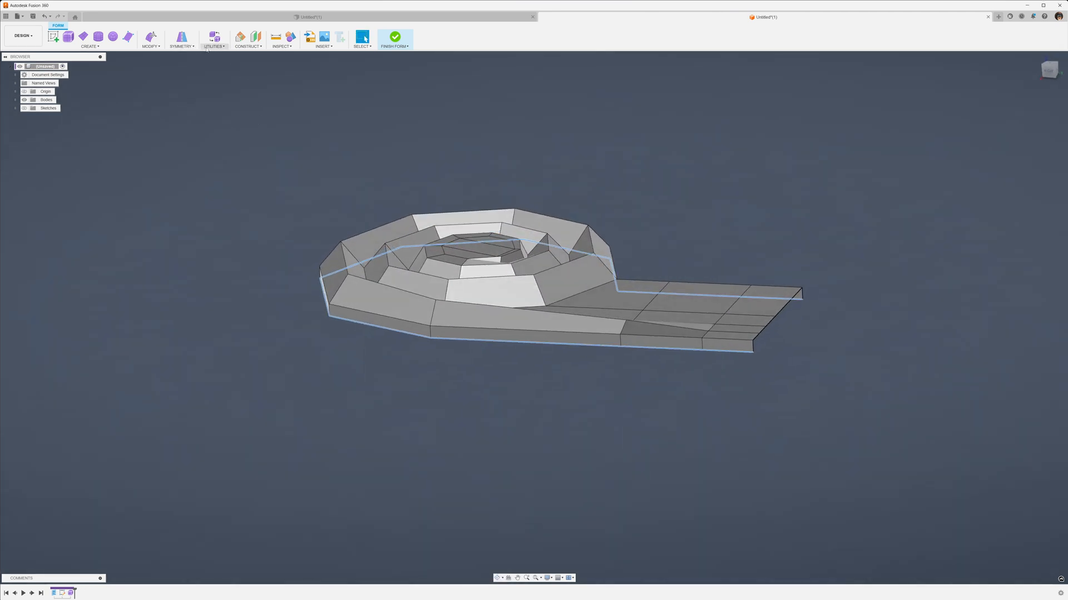
left_click(183, 46)
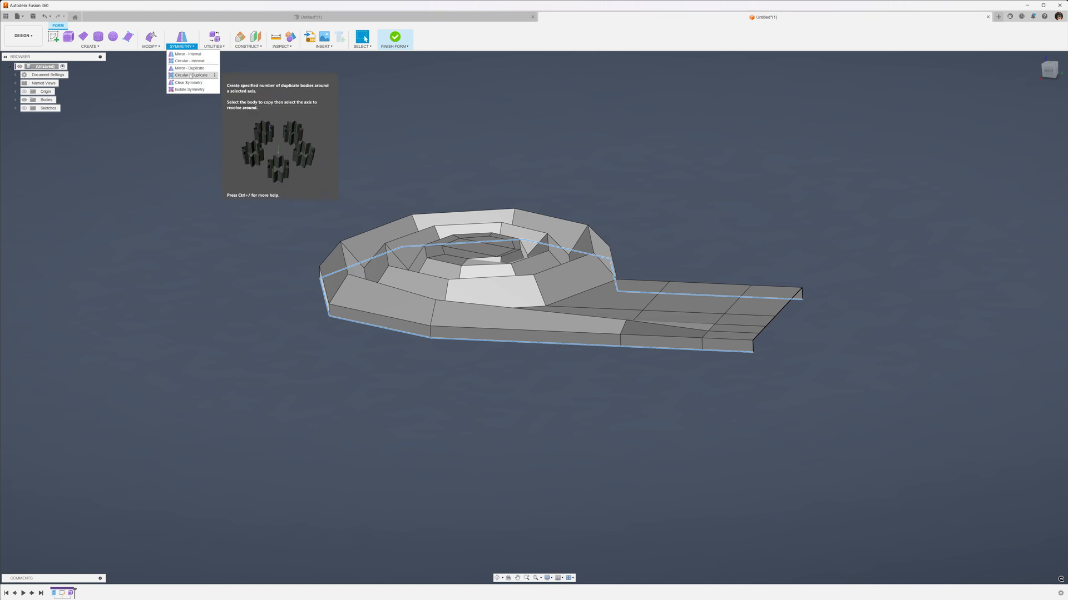
left_click(189, 68)
middle_click_drag(433, 351, 389, 217, "shift")
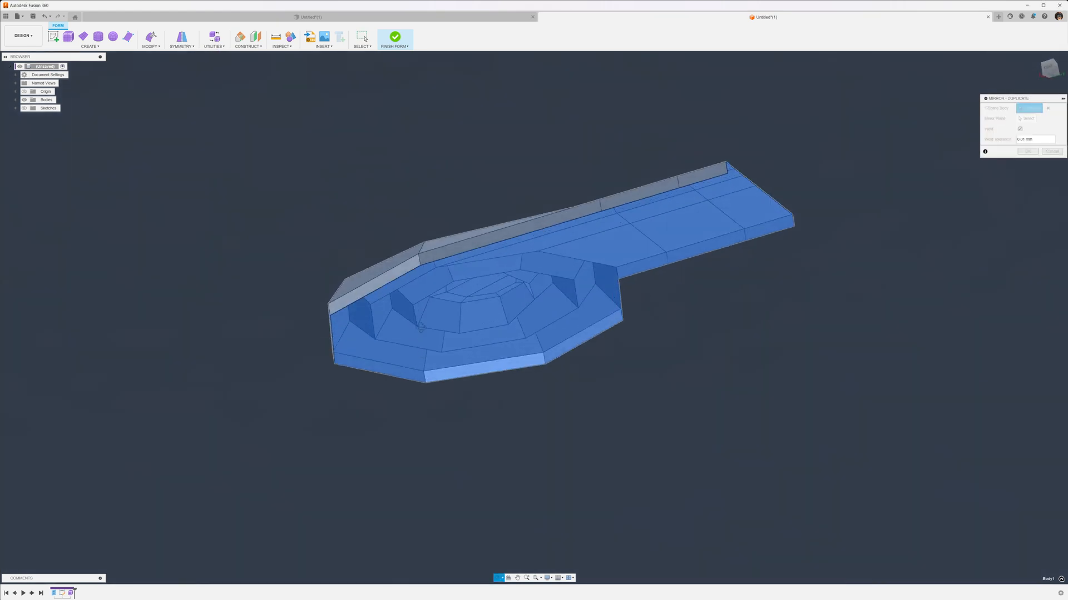
left_click(1026, 120)
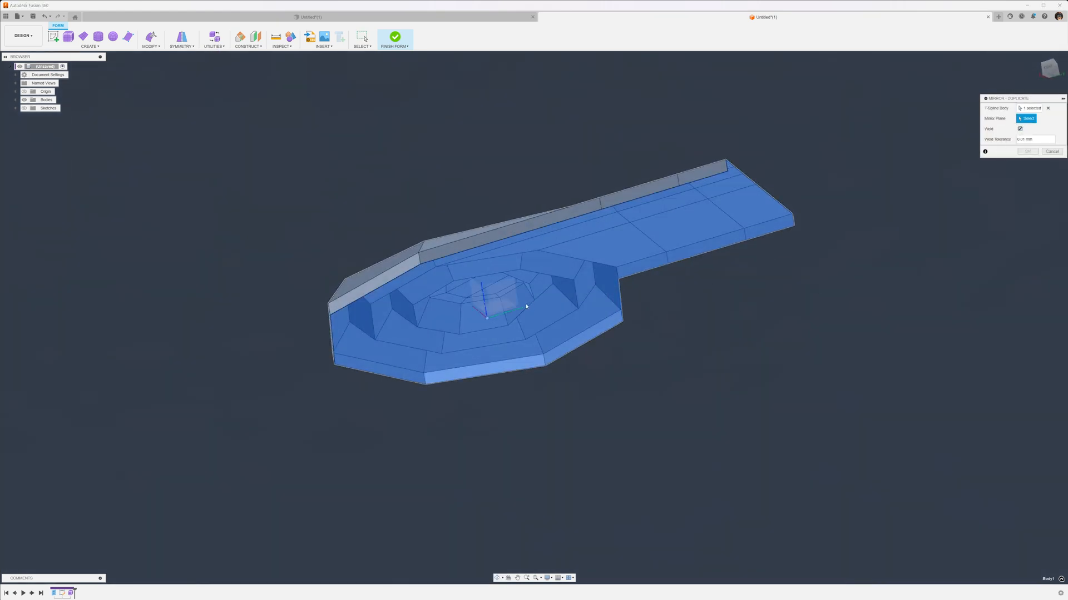
left_click(506, 305)
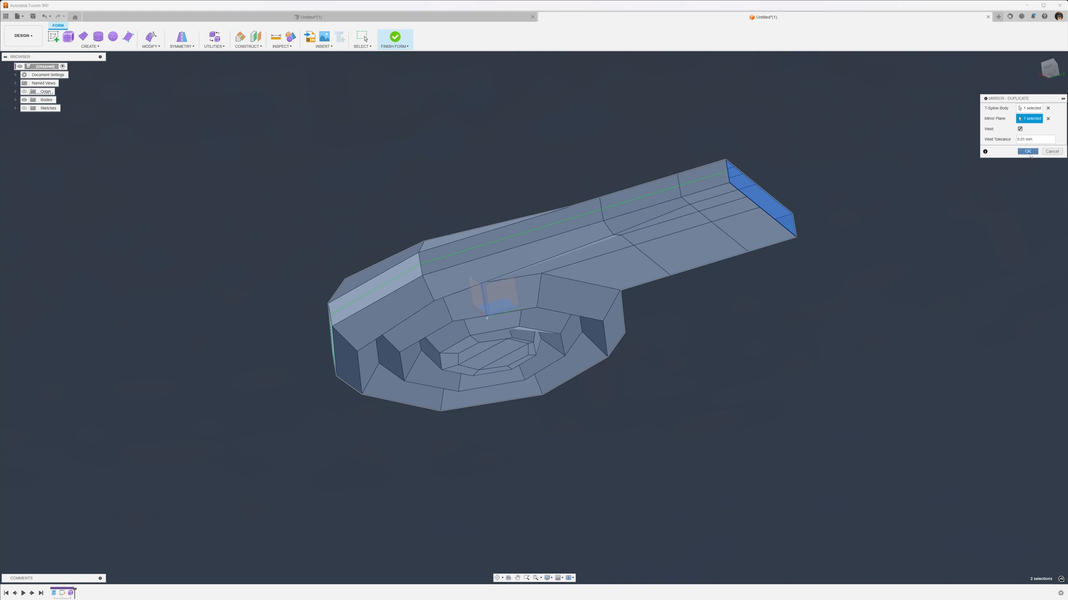
left_click(1029, 153)
- Switch the mirrored form back to smooth display and finish the form
middle_click_drag(778, 234, 539, 316, "shift")
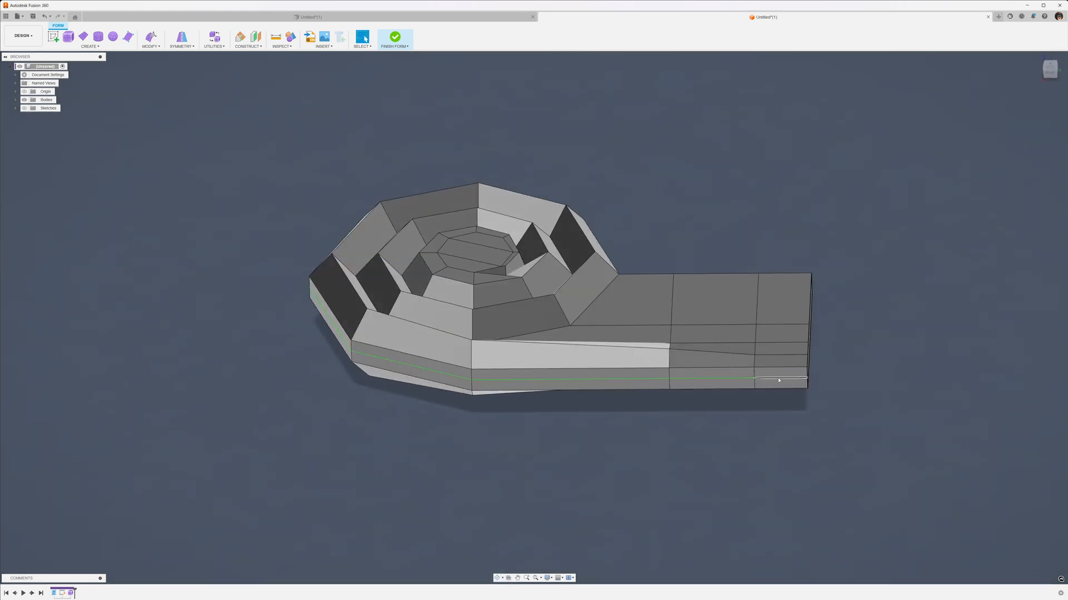
middle_click_drag(722, 186, 675, 162, "shift")
key("alt+3")
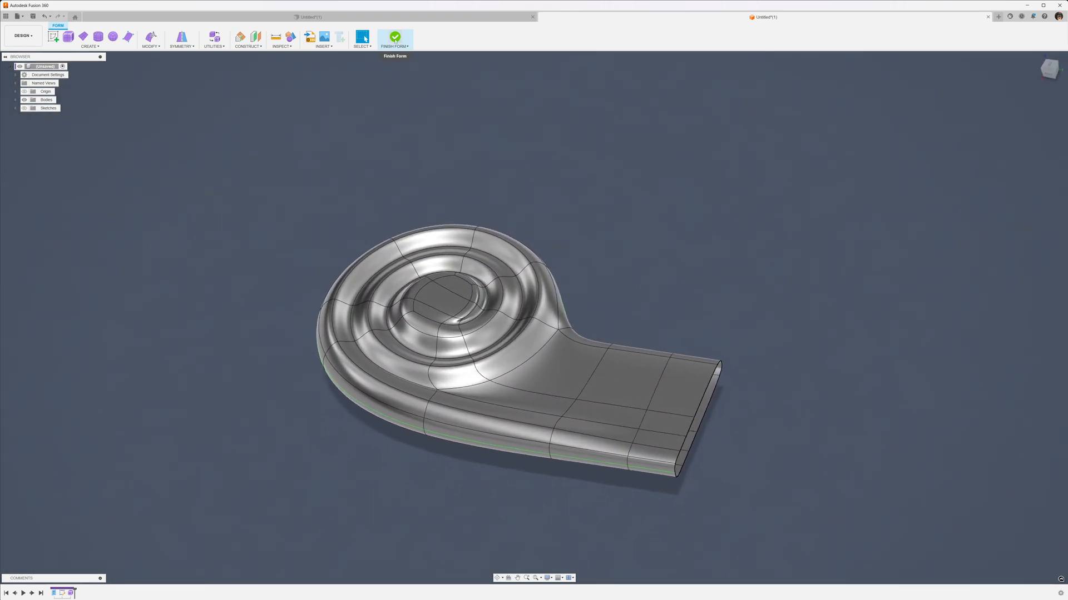
left_click(395, 38)
- Patch the open edge loop at the end of the straight tail as a new surface body
middle_click_drag(599, 179, 256, 59, "shift")
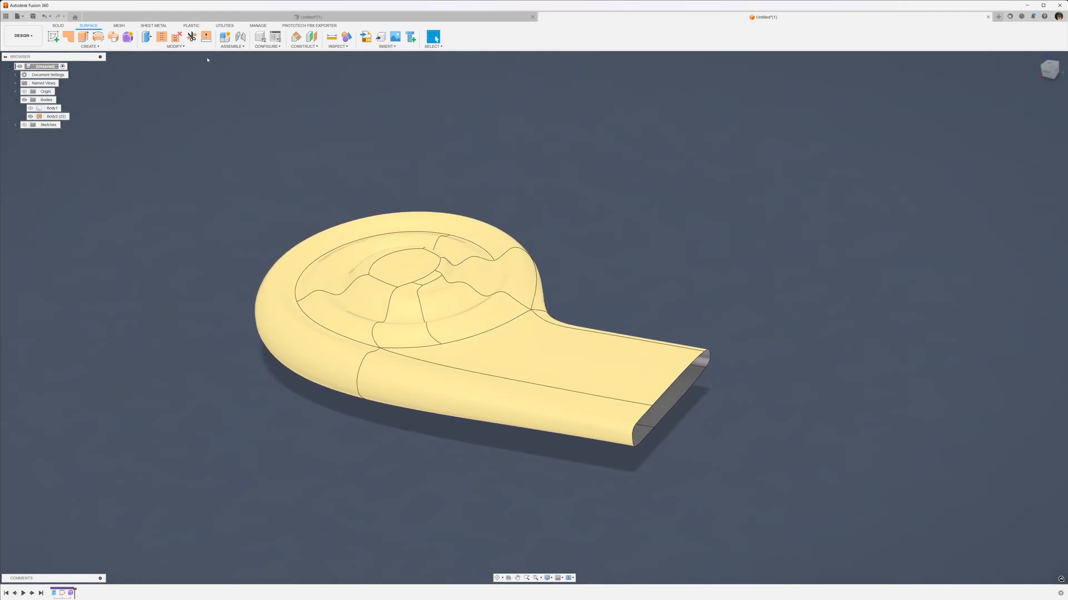
left_click(68, 36)
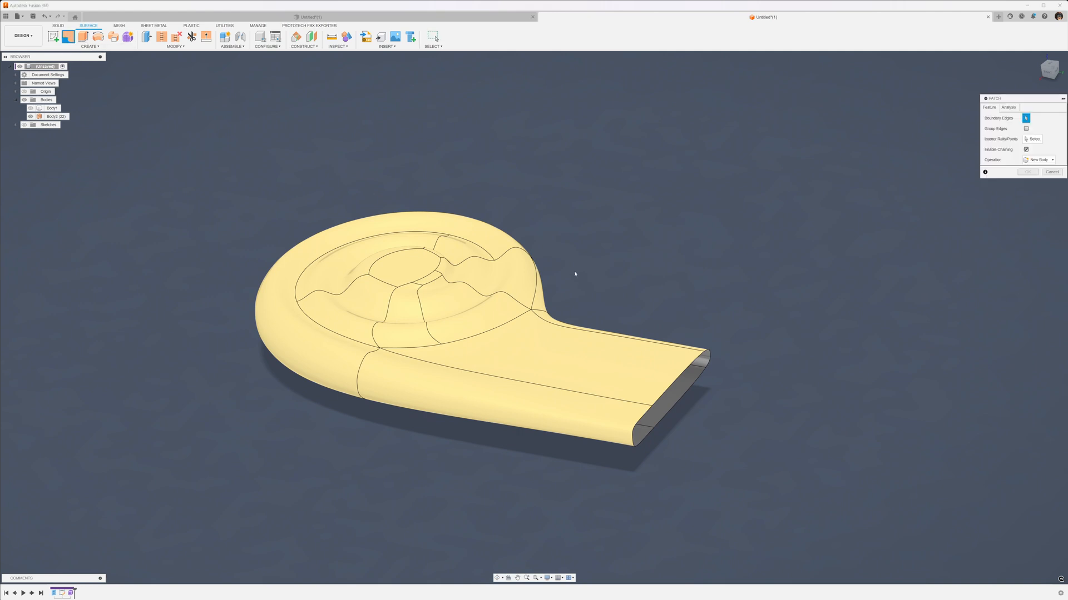
left_click(682, 376)
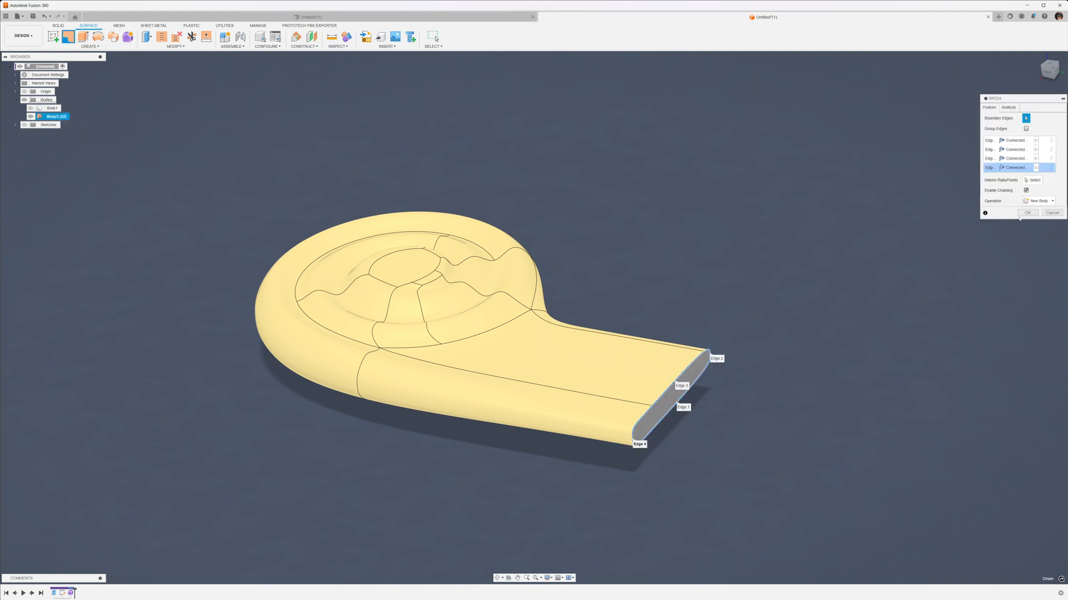
left_click(1027, 213)
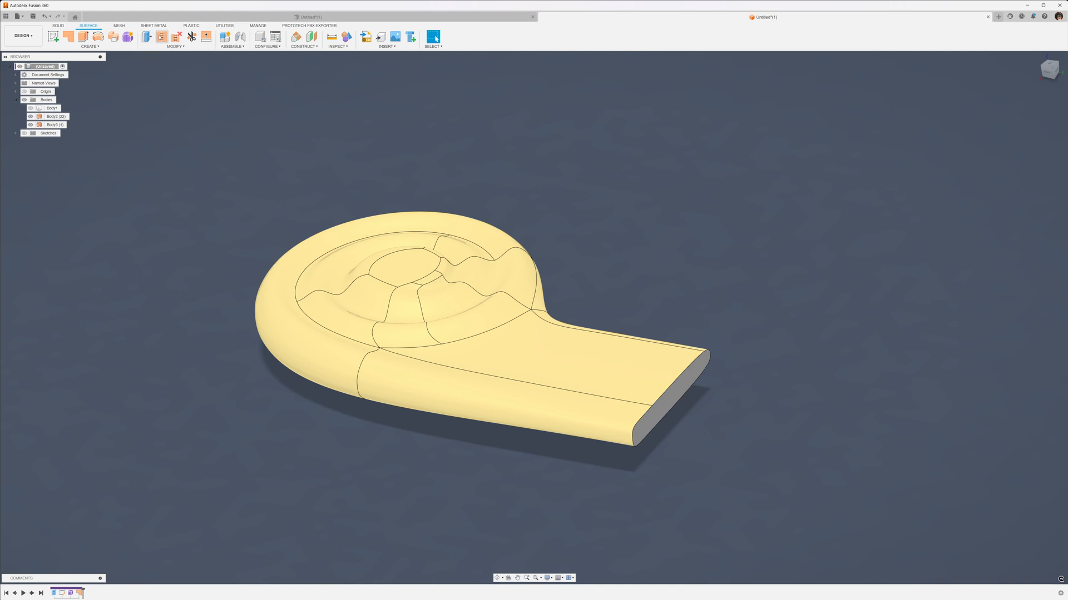
- Stitch the spiral surface body and the end patch together into a new closed body
left_click_drag(758, 281, 573, 499)
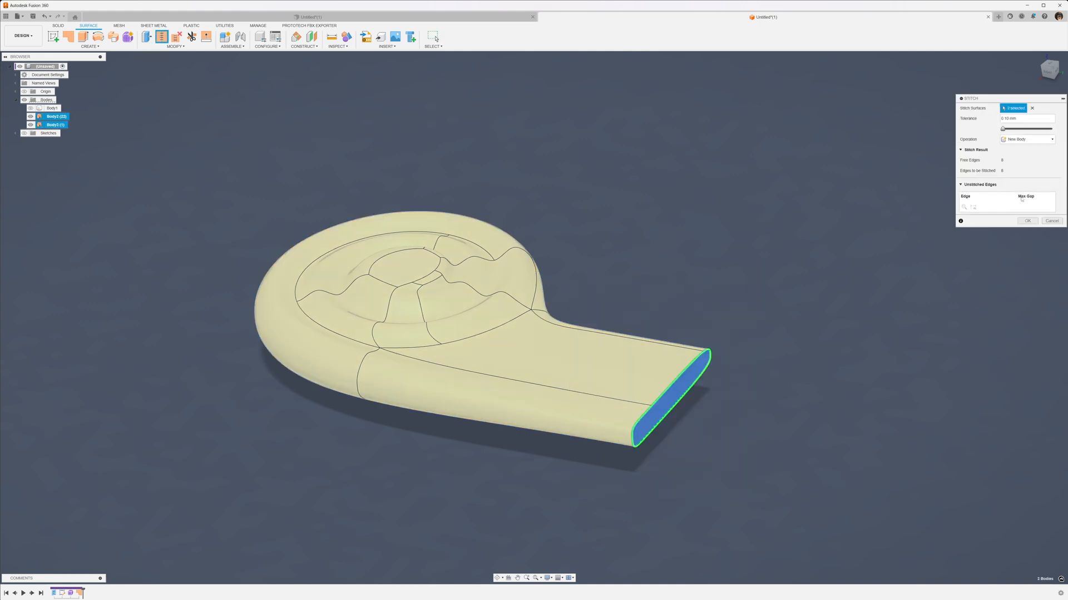
left_click(1028, 221)
middle_click_drag(746, 231, 388, 56, "shift")
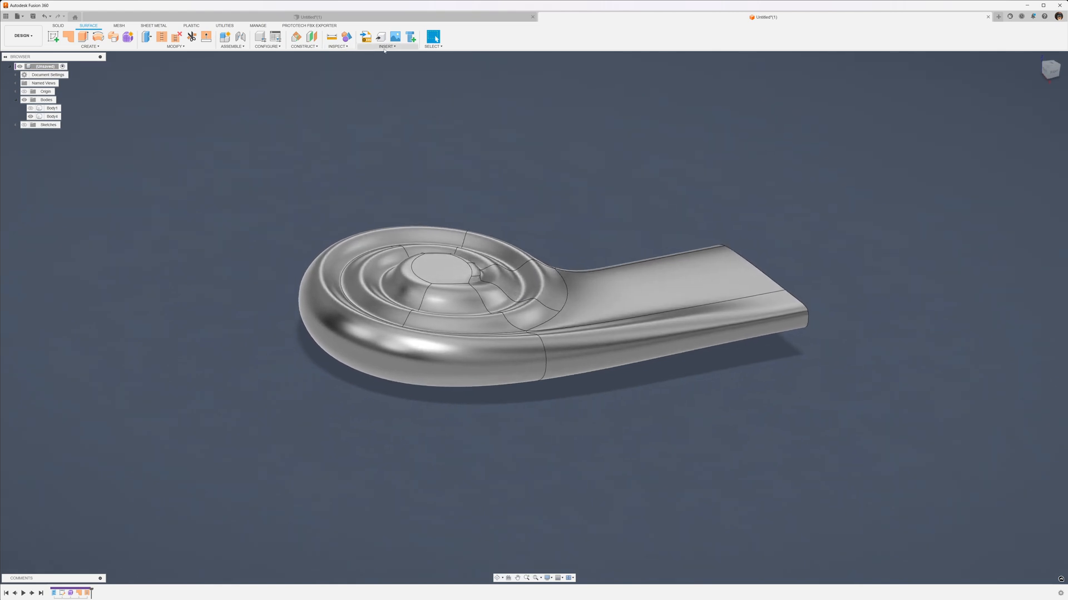
- Create a Section Analysis on the vertical origin plane through the spiral, offset about 31 mm so it cuts lengthwise through the tail
left_click(338, 46)
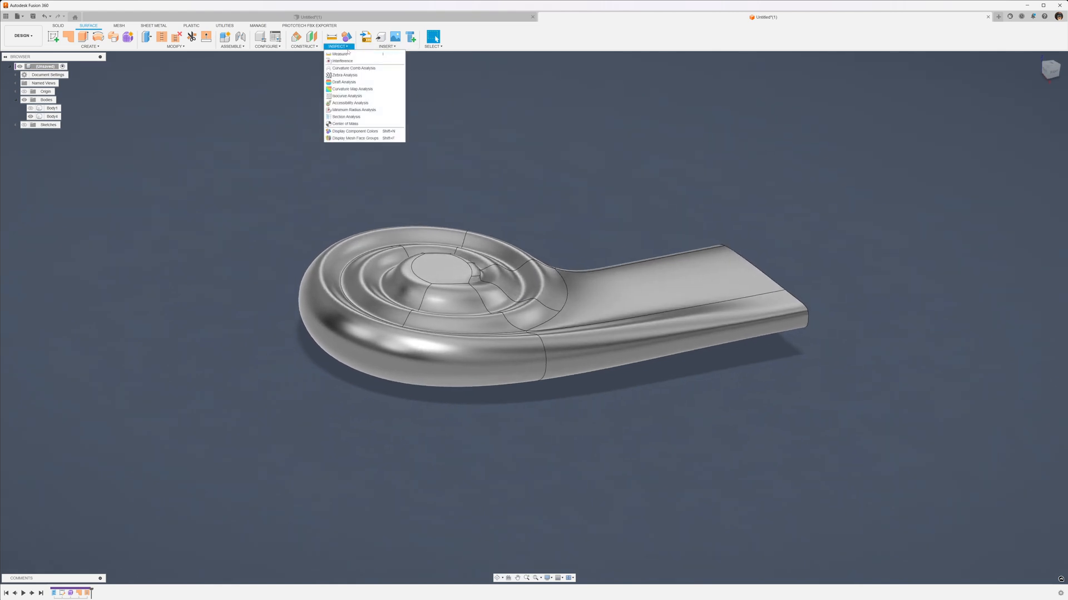
left_click(367, 119)
middle_click_drag(386, 136, 523, 306, "shift")
left_click(462, 295)
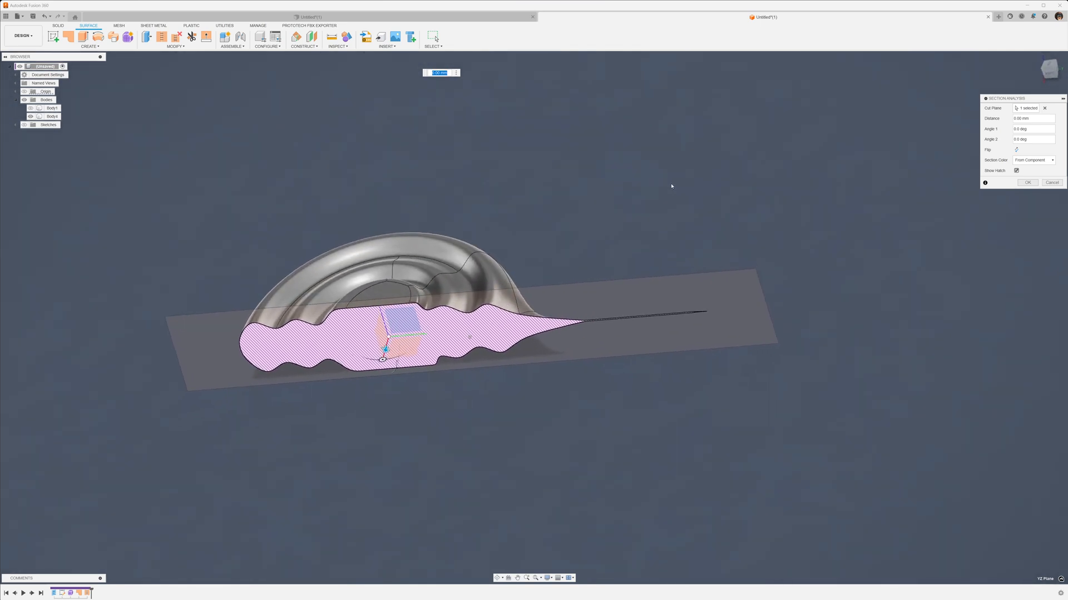
middle_click_drag(455, 234, 380, 286, "shift")
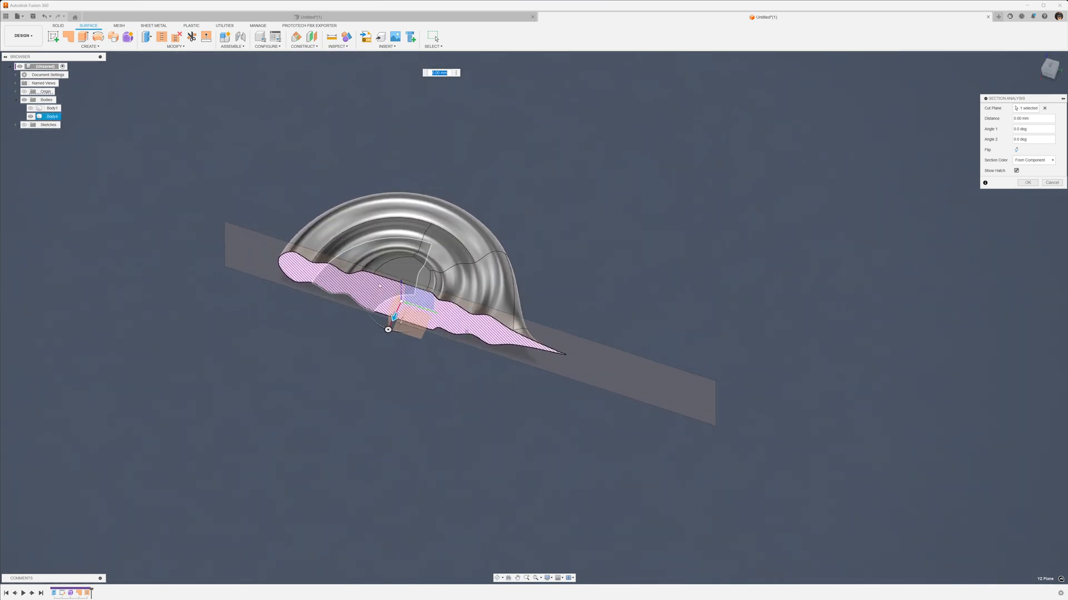
left_click_drag(393, 318, 380, 348)
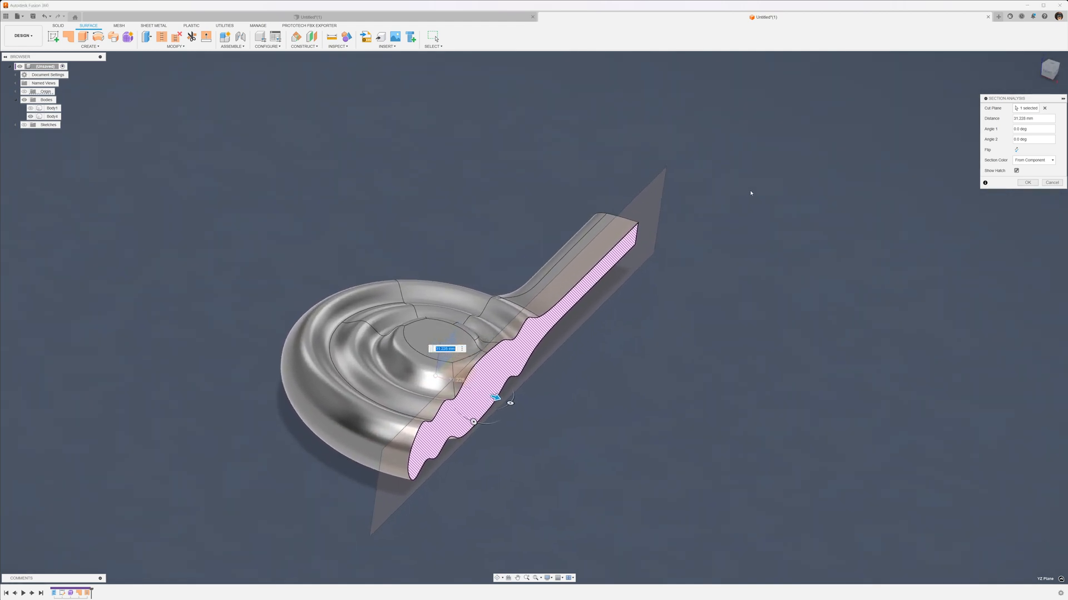
left_click(1027, 182)
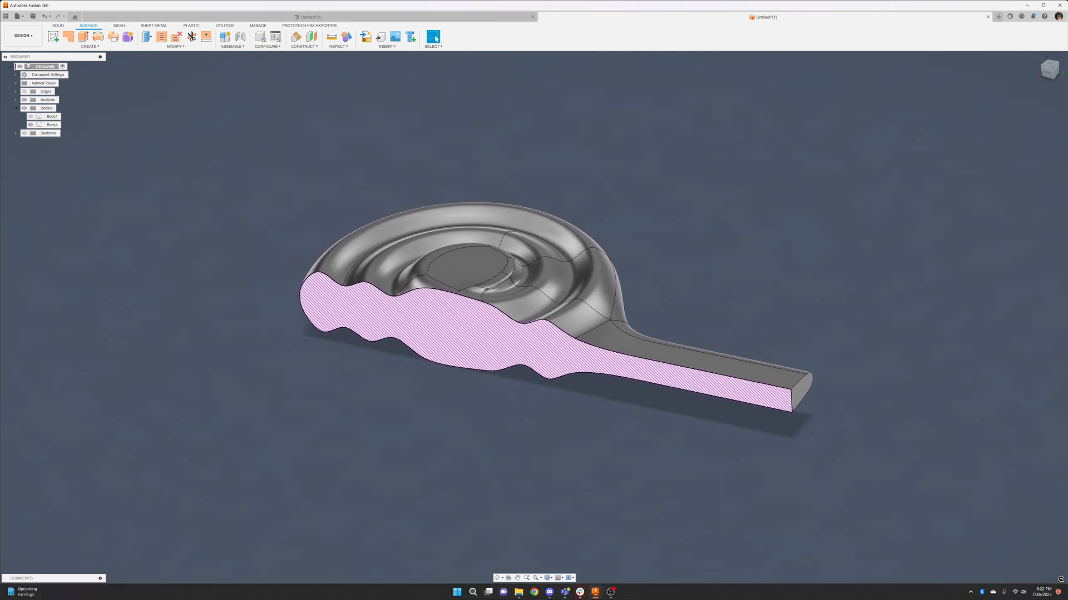
left_click(611, 592)
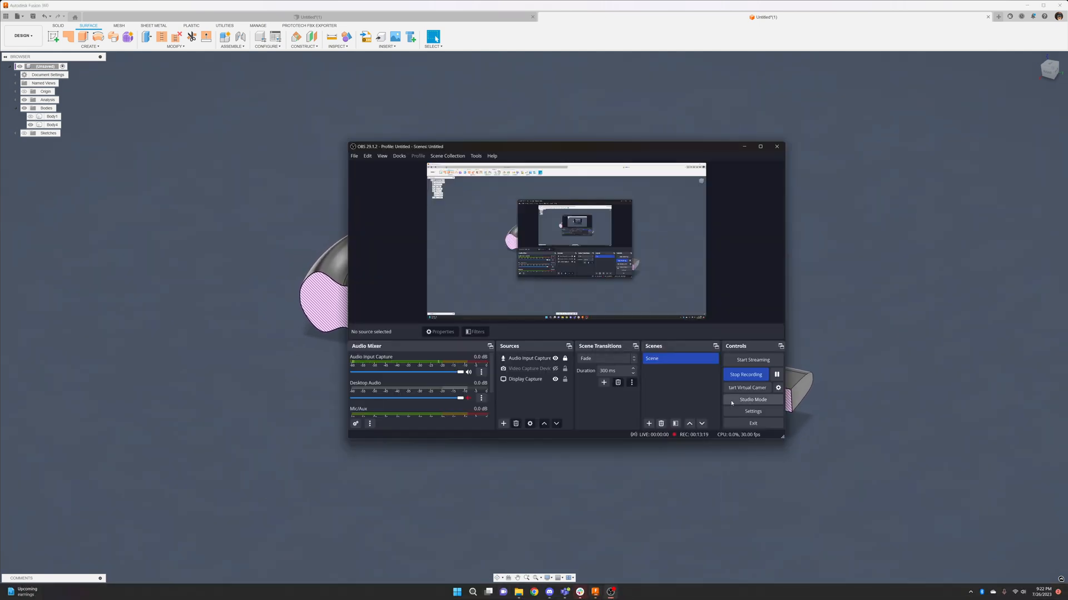